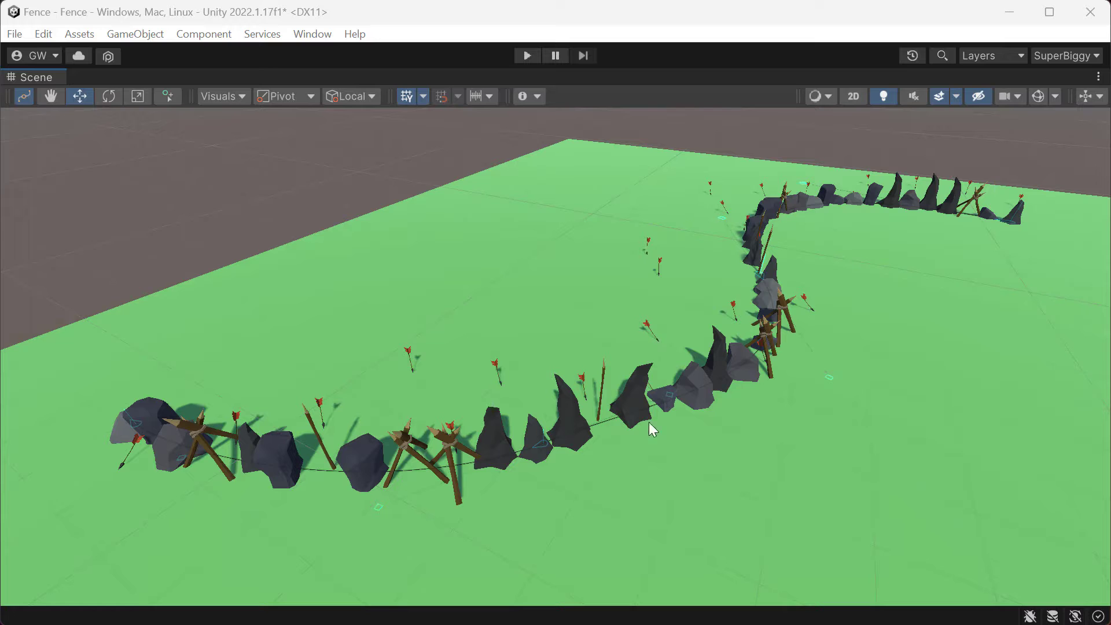
- Reshape the middle of the fence curve by moving two of its spline control points
{"action": "left_click_drag", "start_coordinate": [540, 444], "coordinate": [585, 453]}
{"action": "left_click_drag", "start_coordinate": [825, 397], "coordinate": [787, 403]}
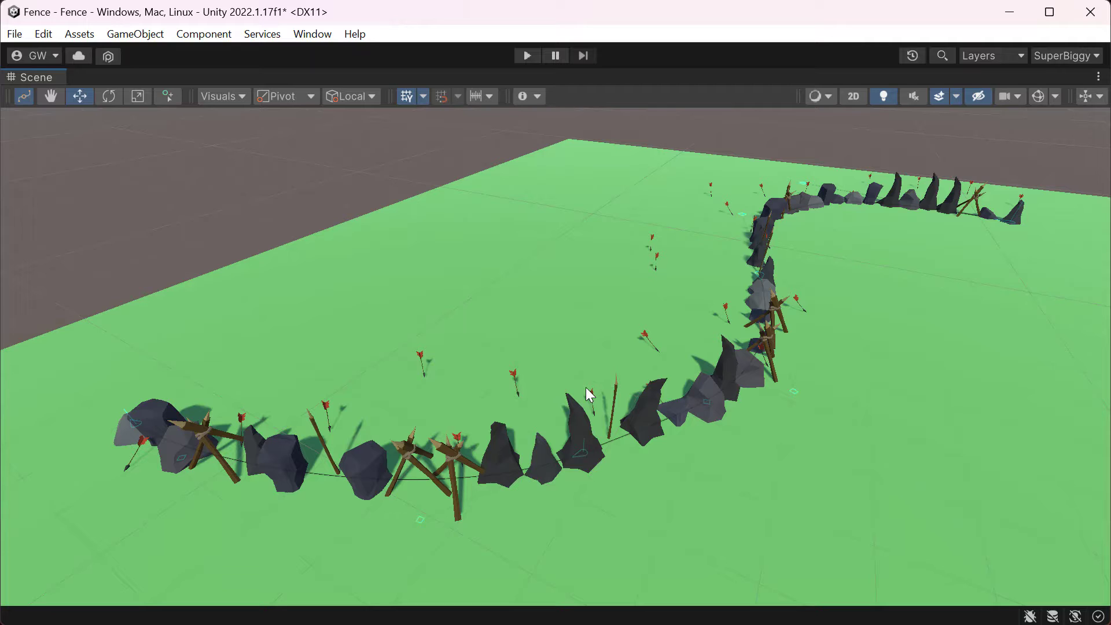
- In the second Spline Instantiate component, set the X position offset range from -0.63 to 3.25
{"action": "key", "text": "alt+p"}
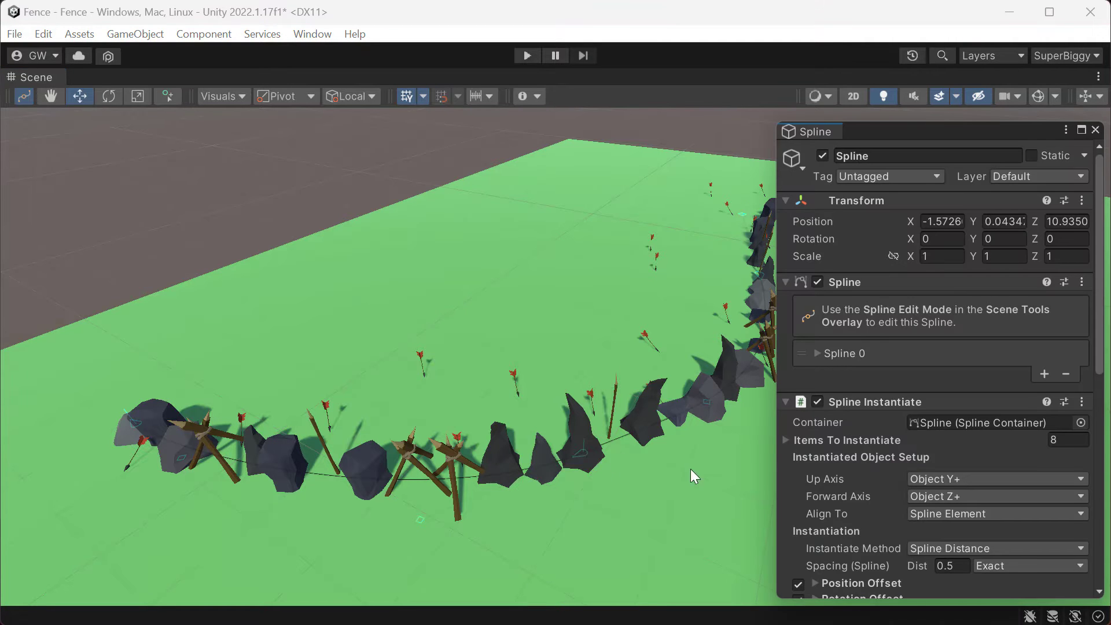
{"action": "scroll", "coordinate": [846, 454], "scroll_direction": "down", "scroll_amount": 5}
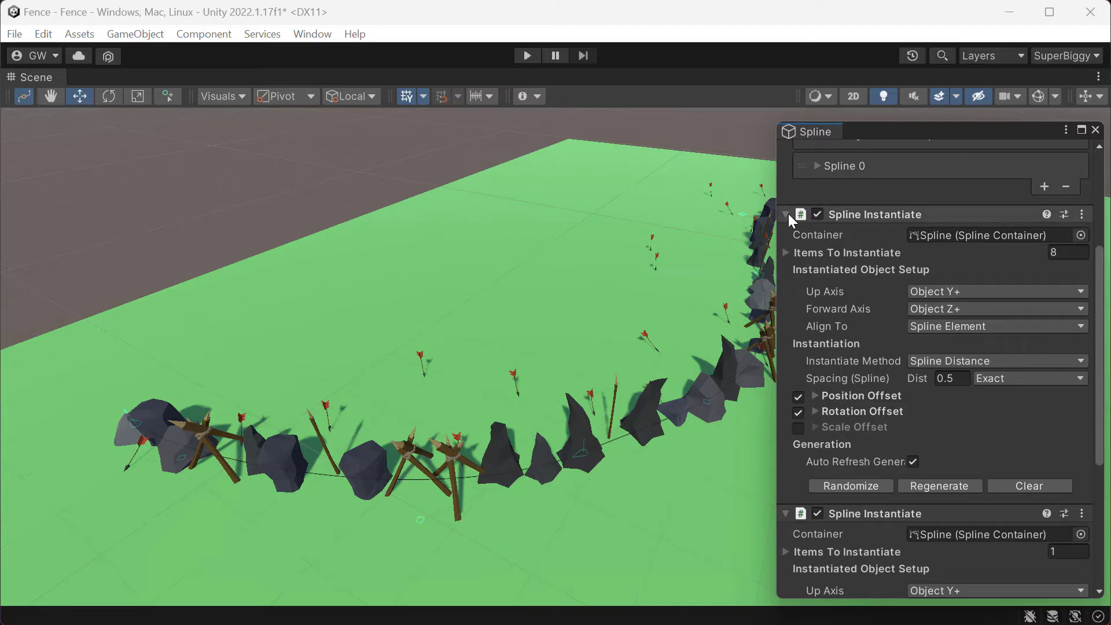
{"action": "left_click", "coordinate": [786, 214]}
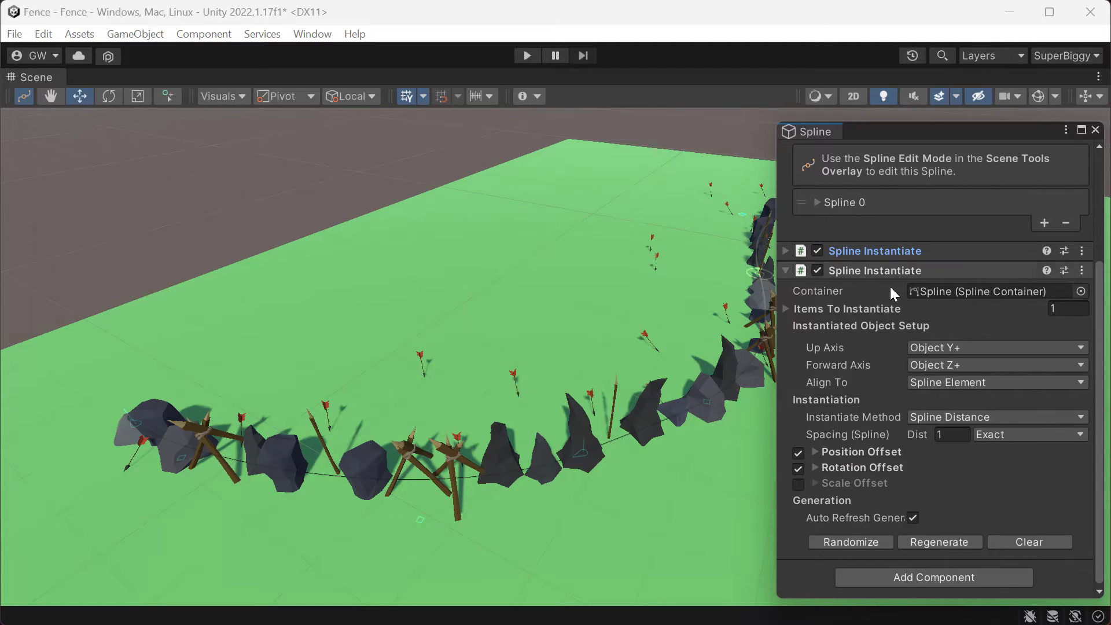
{"action": "left_click", "coordinate": [815, 452]}
{"action": "scroll", "coordinate": [903, 475], "scroll_direction": "down", "scroll_amount": 2}
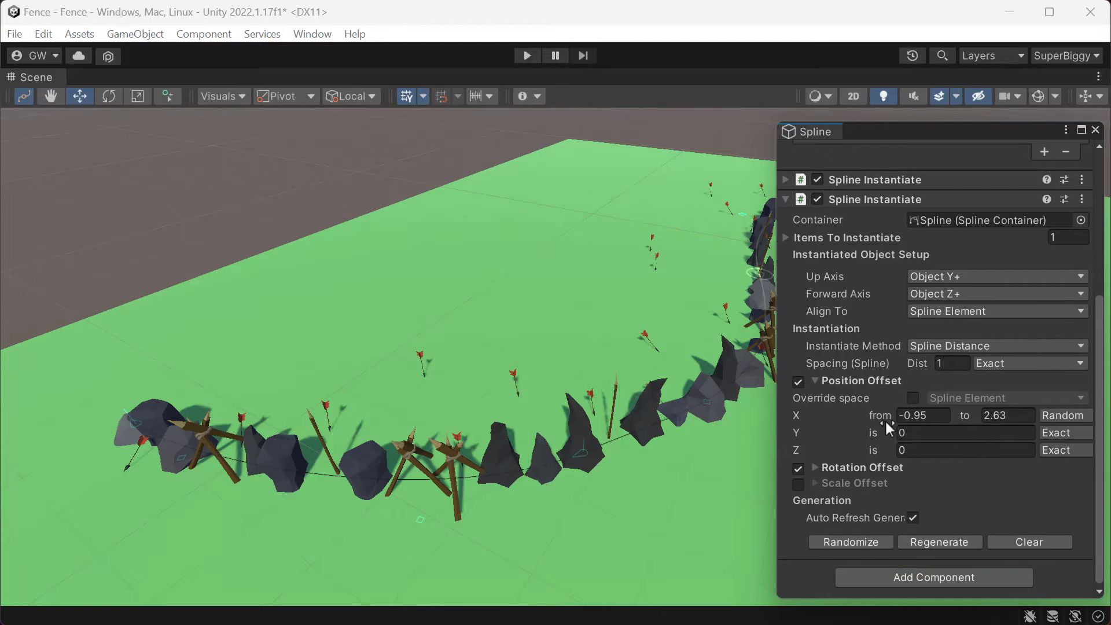
{"action": "left_click_drag", "start_coordinate": [885, 419], "coordinate": [765, 424]}
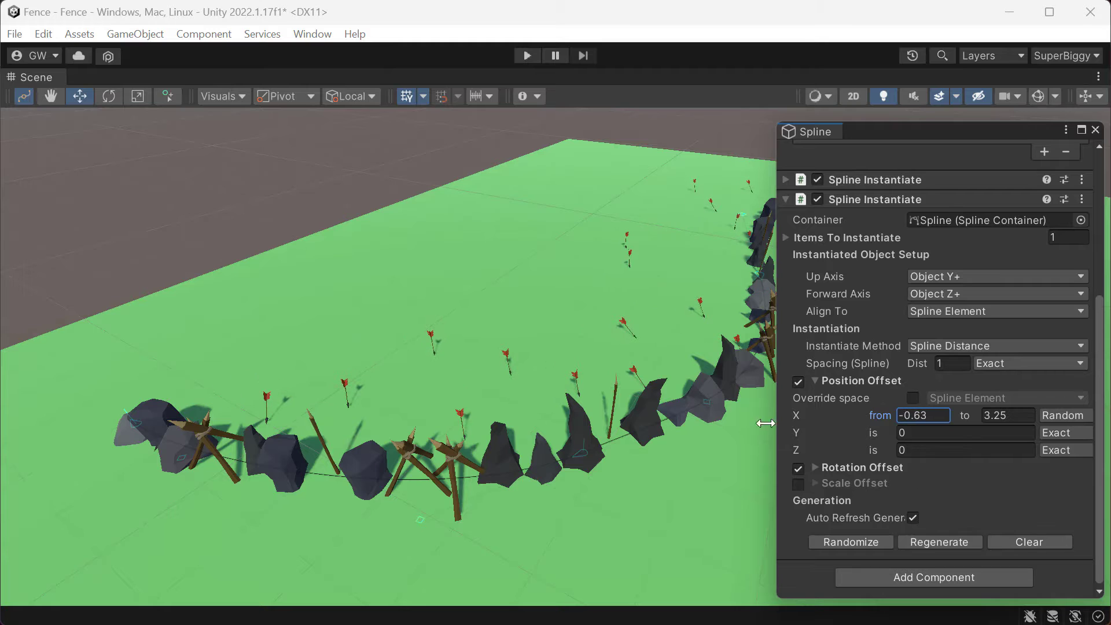
{"action": "left_click", "coordinate": [816, 466]}
{"action": "left_click", "coordinate": [816, 466]}
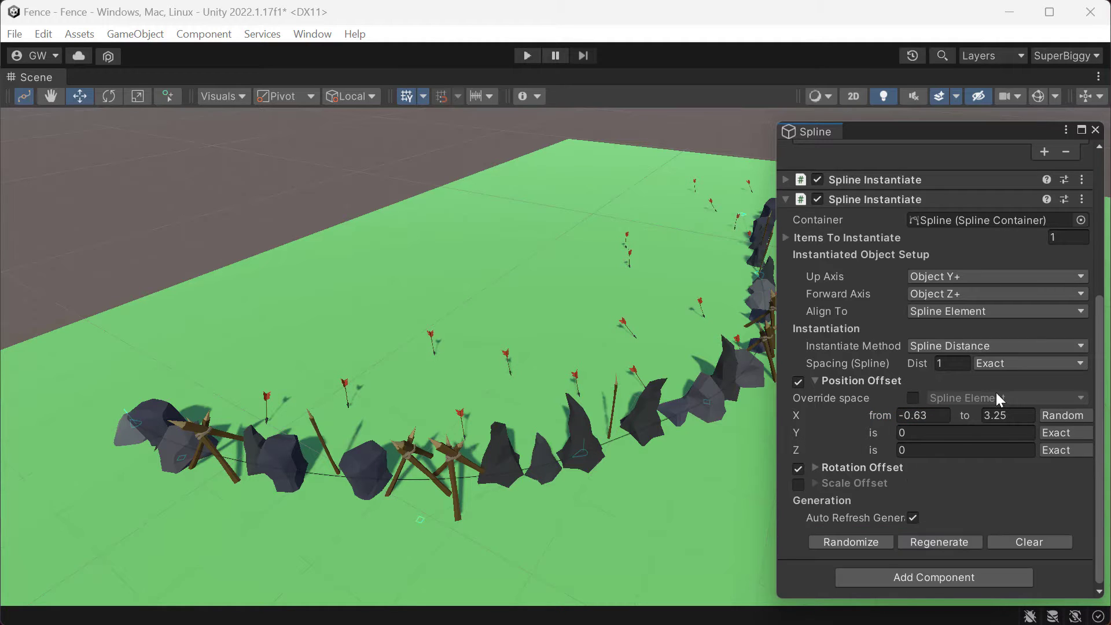
- Close the spline's properties and adjust the curve handle near the fence's middle bend
{"action": "left_click", "coordinate": [1096, 131]}
{"action": "left_click_drag", "start_coordinate": [797, 392], "coordinate": [796, 355]}
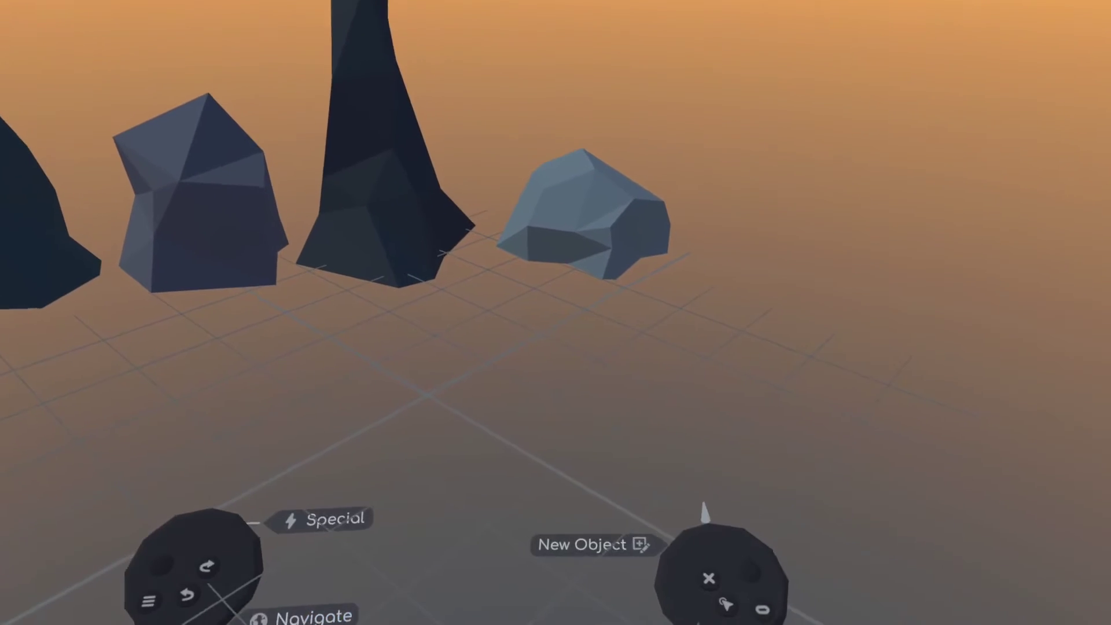
- Set the object color to a dark yellow-brown and shape a long straight wooden pole
{"action": "left_click", "coordinate": [473, 458]}
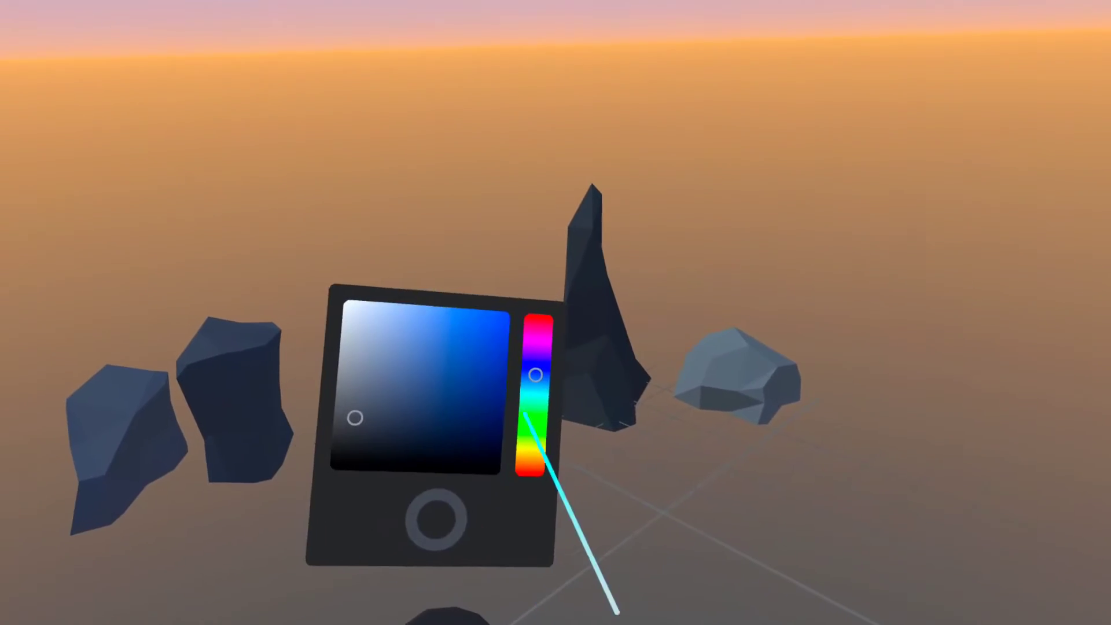
{"action": "left_click", "coordinate": [533, 450]}
{"action": "left_click_drag", "start_coordinate": [414, 429], "coordinate": [425, 419]}
{"action": "left_click_drag", "start_coordinate": [533, 444], "coordinate": [526, 448]}
{"action": "left_click", "coordinate": [490, 411]}
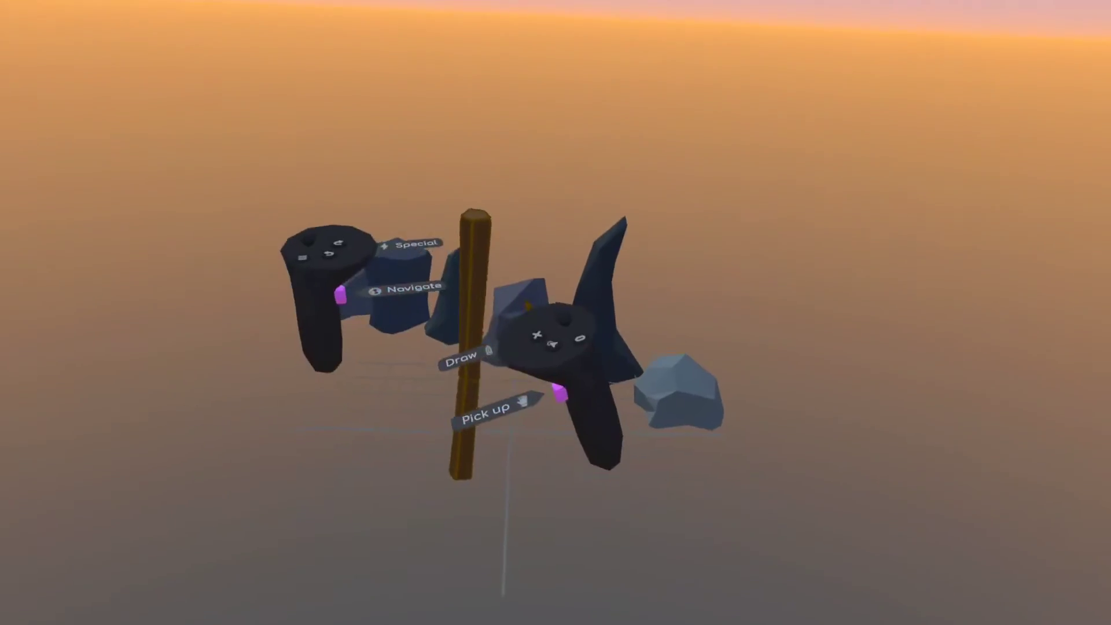
{"action": "left_click_drag", "start_coordinate": [608, 455], "coordinate": [625, 530]}
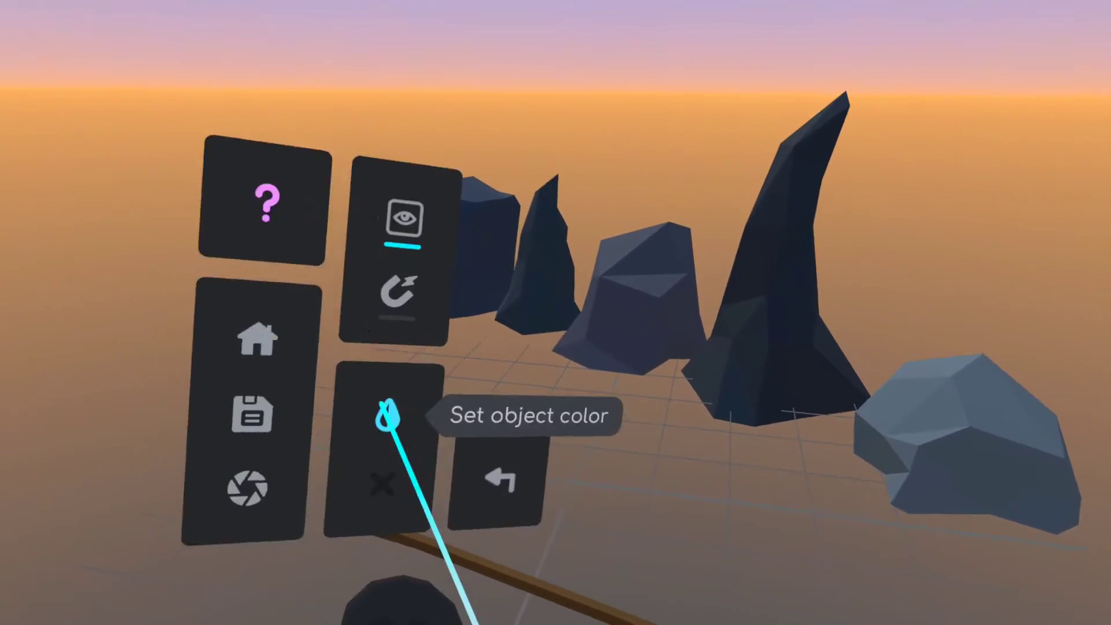
- Set the object color to dark blue and model a pointed arrowhead at the end of the wooden shaft
{"action": "left_click", "coordinate": [385, 415]}
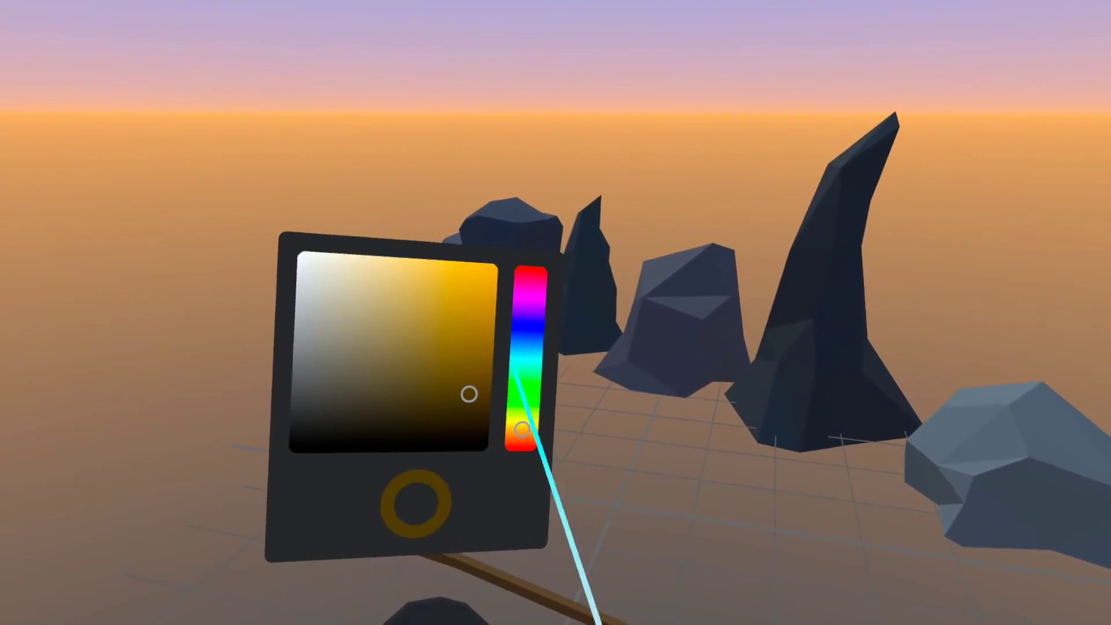
{"action": "left_click", "coordinate": [526, 341]}
{"action": "left_click_drag", "start_coordinate": [372, 399], "coordinate": [363, 396]}
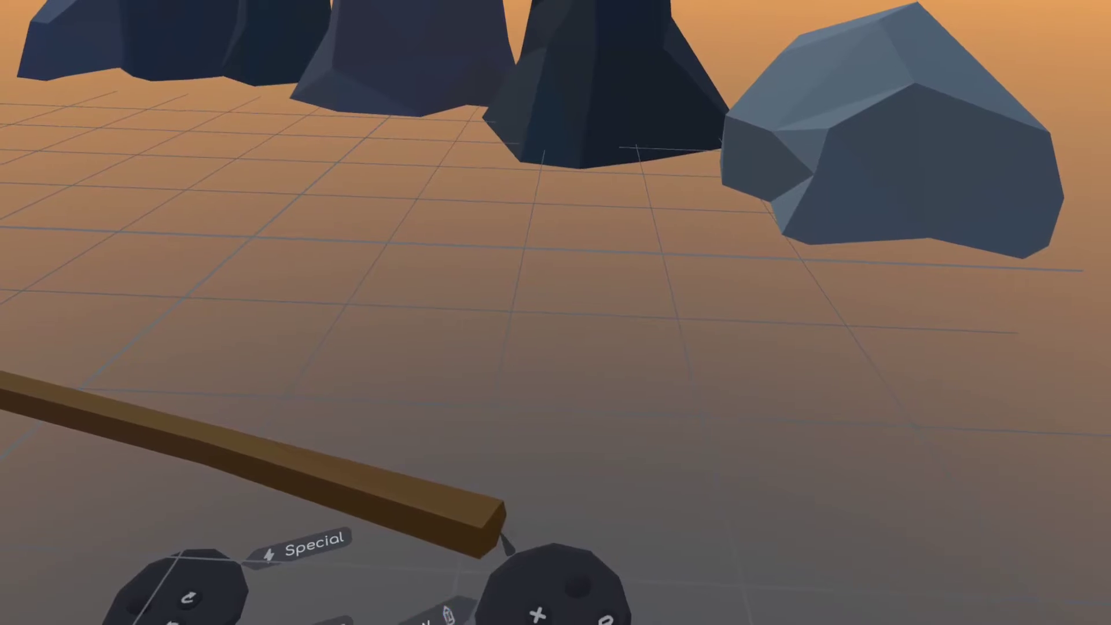
{"action": "left_click", "coordinate": [502, 535]}
{"action": "left_click", "coordinate": [560, 506]}
{"action": "left_click", "coordinate": [893, 608]}
{"action": "left_click", "coordinate": [522, 592]}
- Set the object color to red and draw a flat, notched feather along the tail of the arrow shaft
{"action": "left_click", "coordinate": [404, 518]}
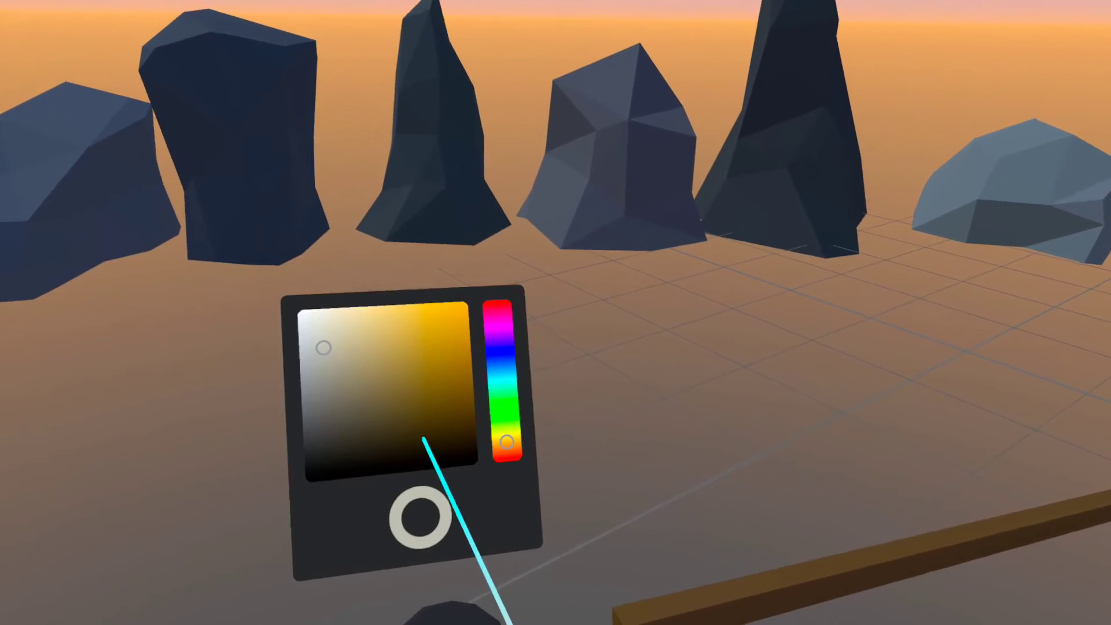
{"action": "left_click", "coordinate": [518, 321]}
{"action": "left_click", "coordinate": [447, 346]}
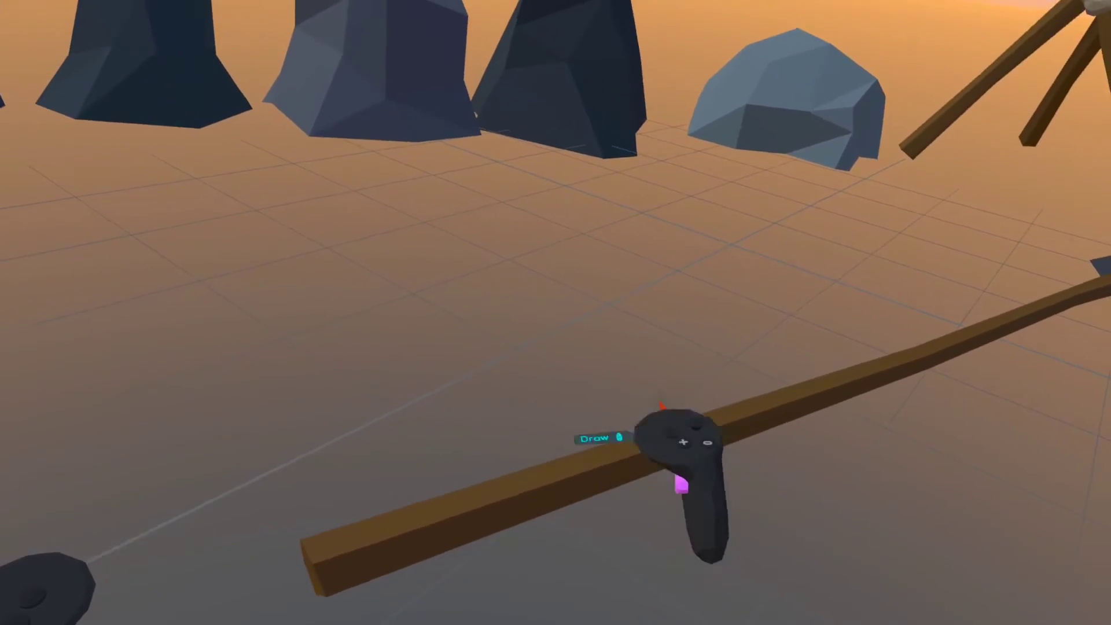
{"action": "left_click_drag", "start_coordinate": [352, 332], "coordinate": [360, 595]}
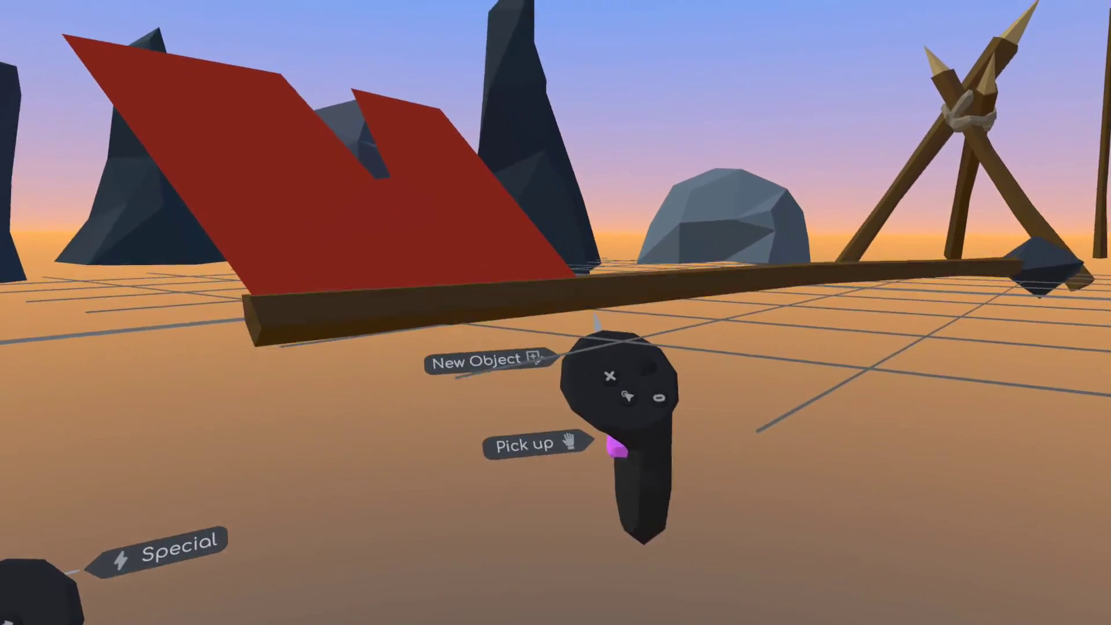
- Draw a second notched red feather on the underside of the arrow shaft
{"action": "left_click", "coordinate": [648, 297]}
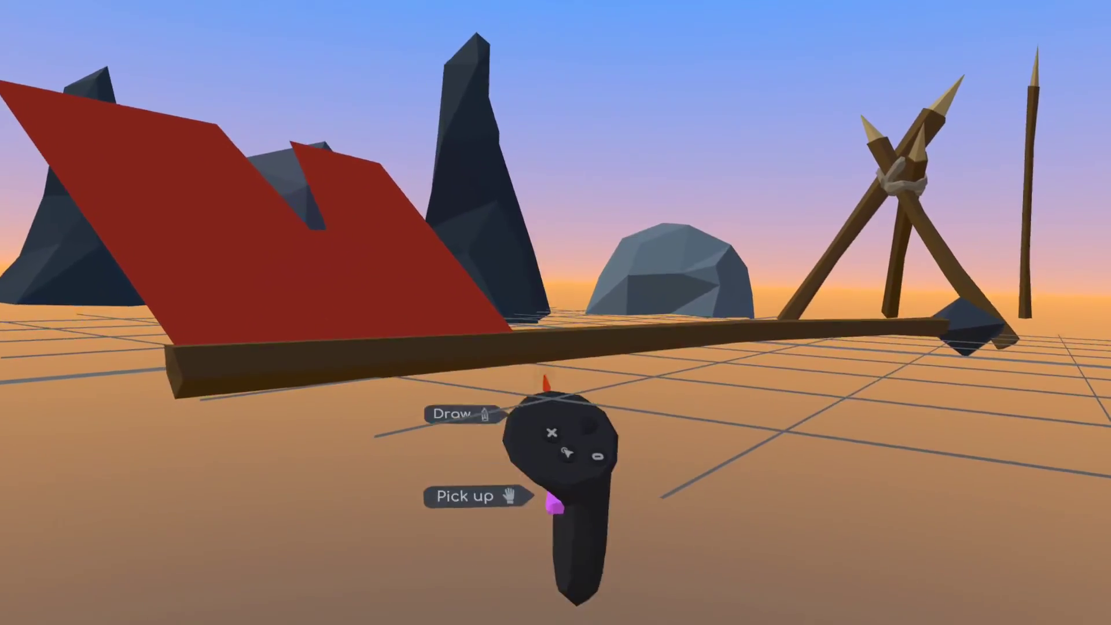
{"action": "left_click_drag", "start_coordinate": [513, 451], "coordinate": [463, 545]}
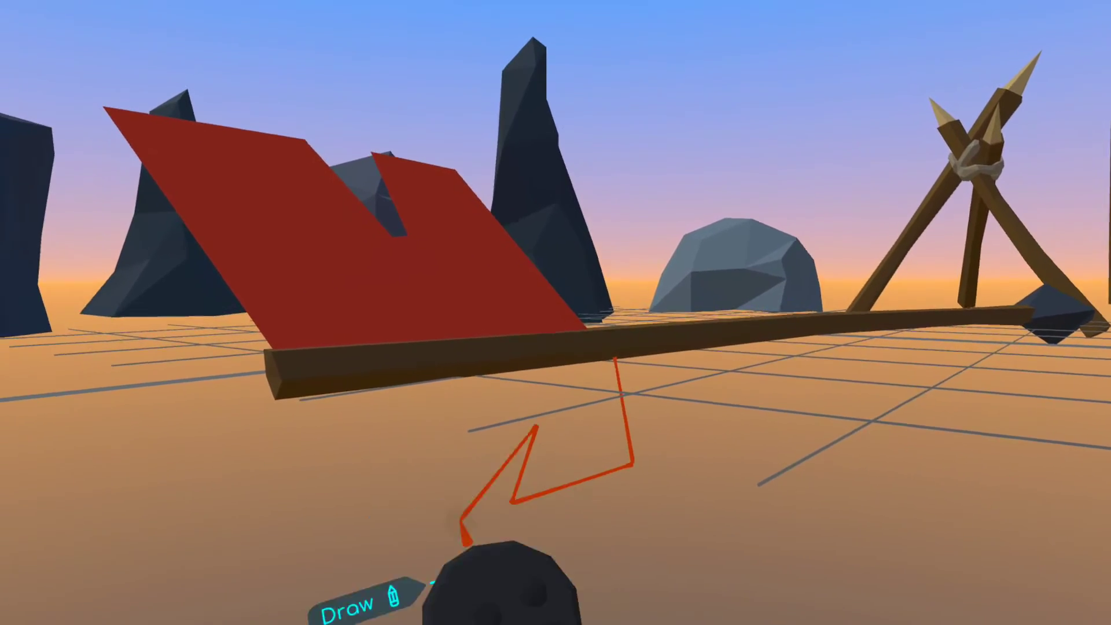
{"action": "left_click", "coordinate": [350, 581]}
{"action": "left_click", "coordinate": [406, 506]}
{"action": "left_click", "coordinate": [403, 510]}
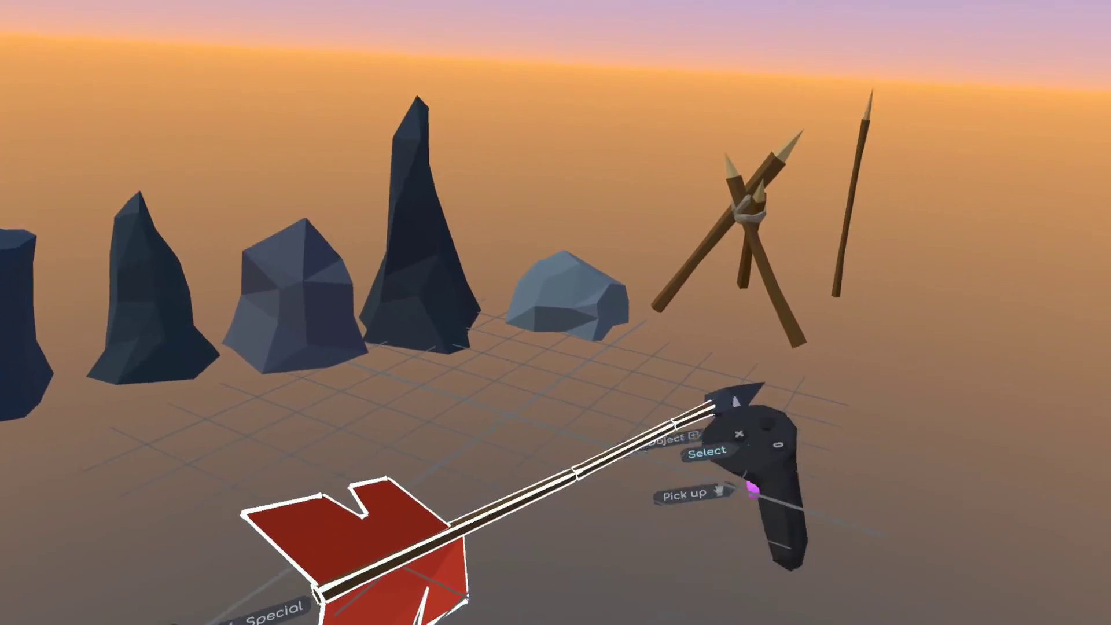
- Complete the red fletching around the shaft and scale the whole arrow down beside the rocks
{"action": "left_click_drag", "start_coordinate": [719, 400], "coordinate": [681, 502]}
{"action": "left_click_drag", "start_coordinate": [717, 567], "coordinate": [671, 509]}
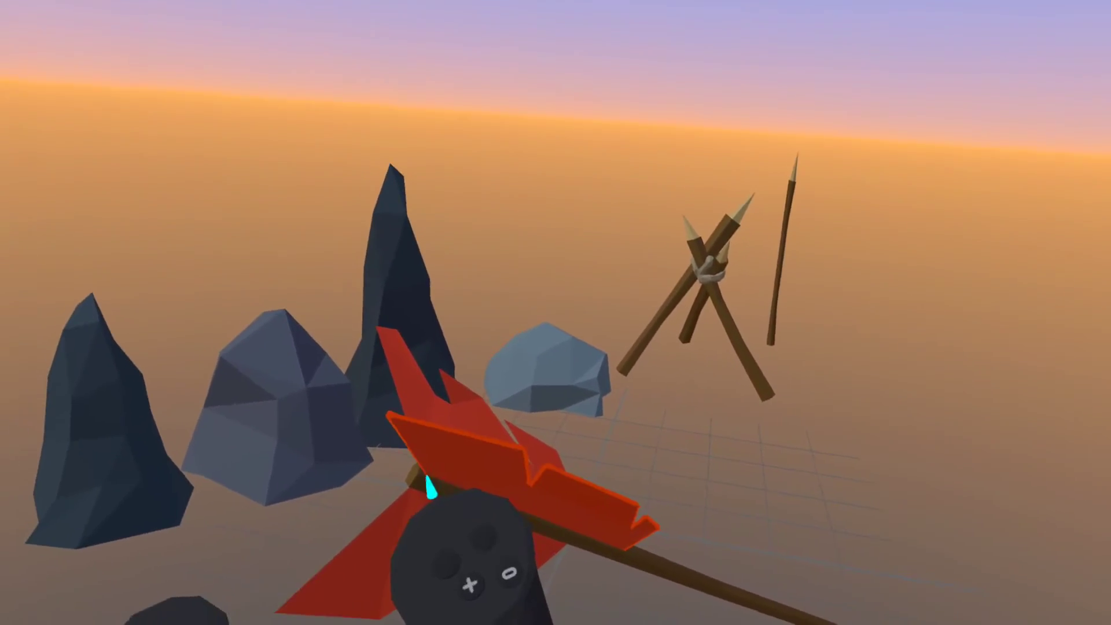
{"action": "middle_click_drag", "start_coordinate": [587, 543], "coordinate": [560, 573]}
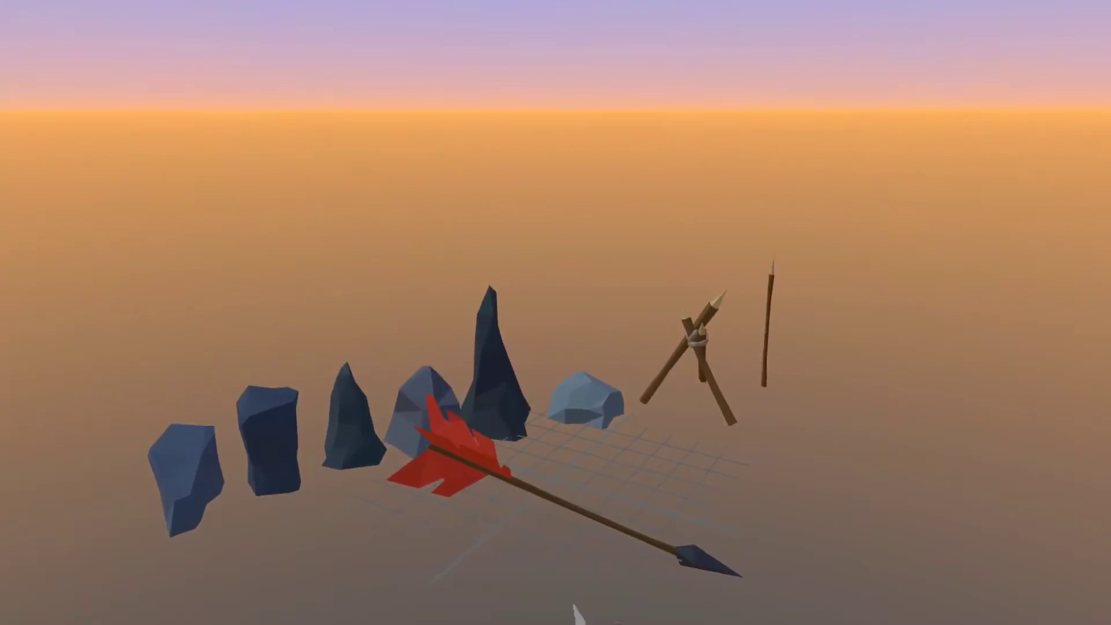
{"action": "left_click_drag", "start_coordinate": [652, 456], "coordinate": [521, 415]}
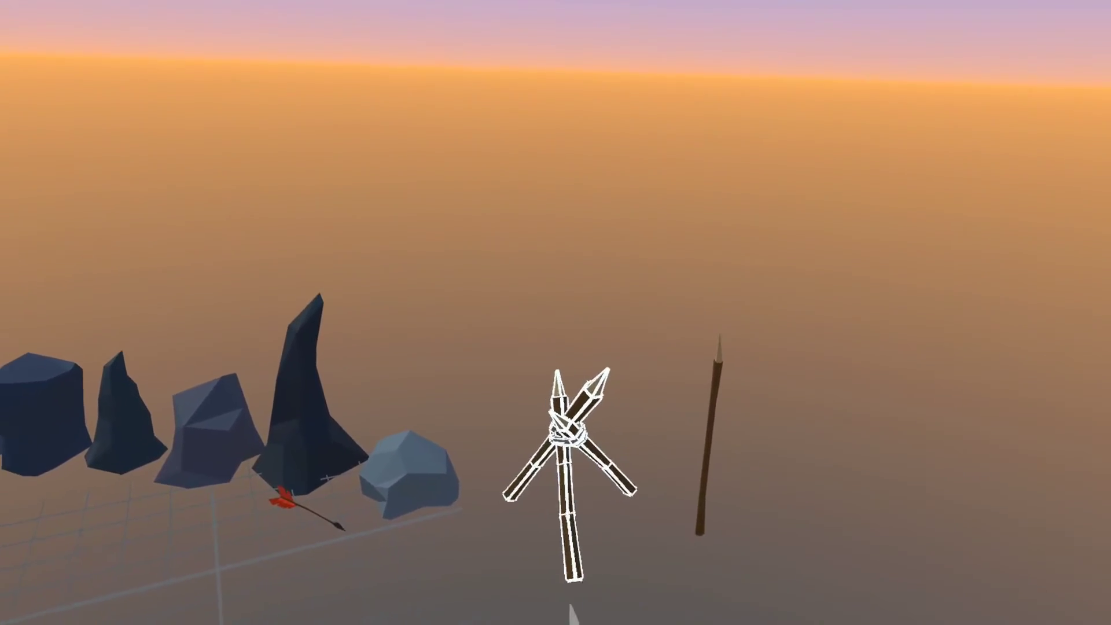
- Export the tied stake barricade, the spear and the rocks one by one as separate models
{"action": "left_click", "coordinate": [312, 334]}
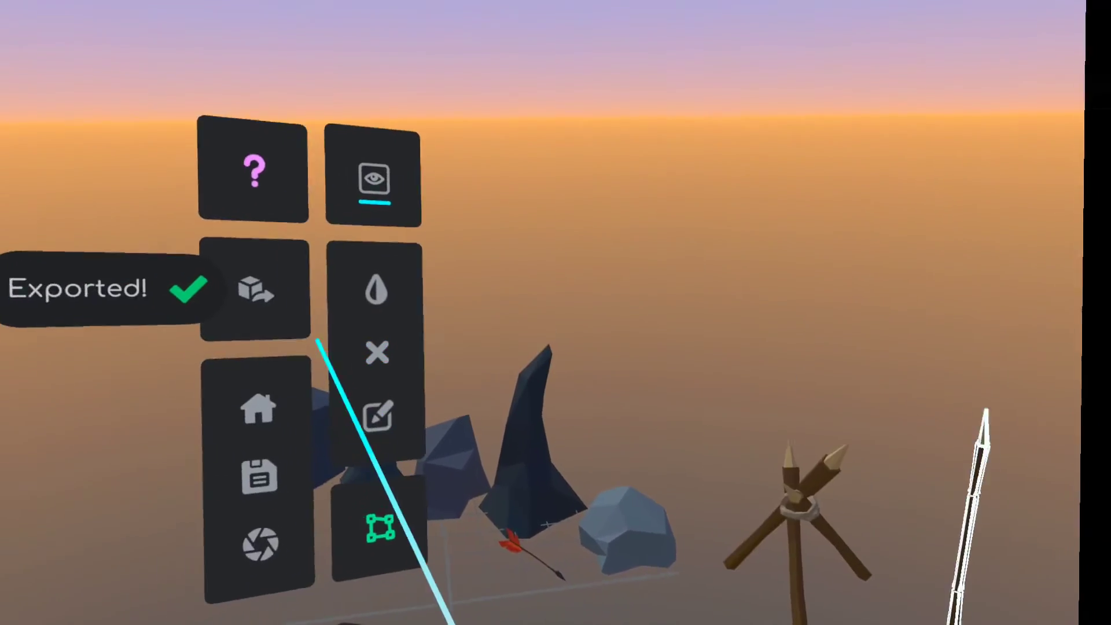
{"action": "left_click", "coordinate": [365, 292]}
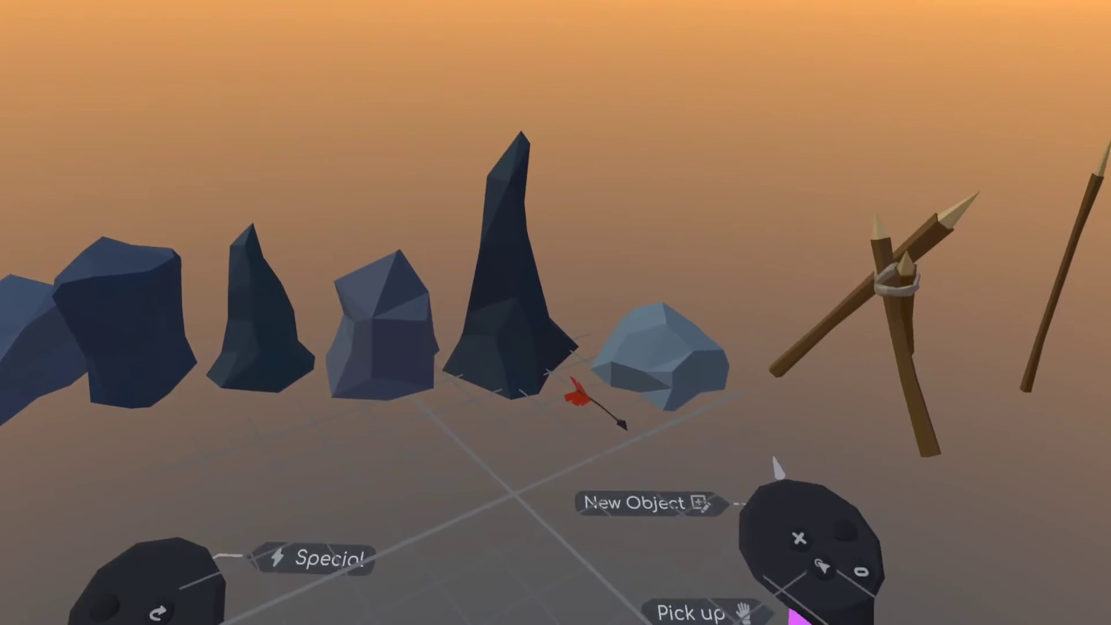
{"action": "left_click", "coordinate": [648, 371]}
{"action": "left_click", "coordinate": [373, 194]}
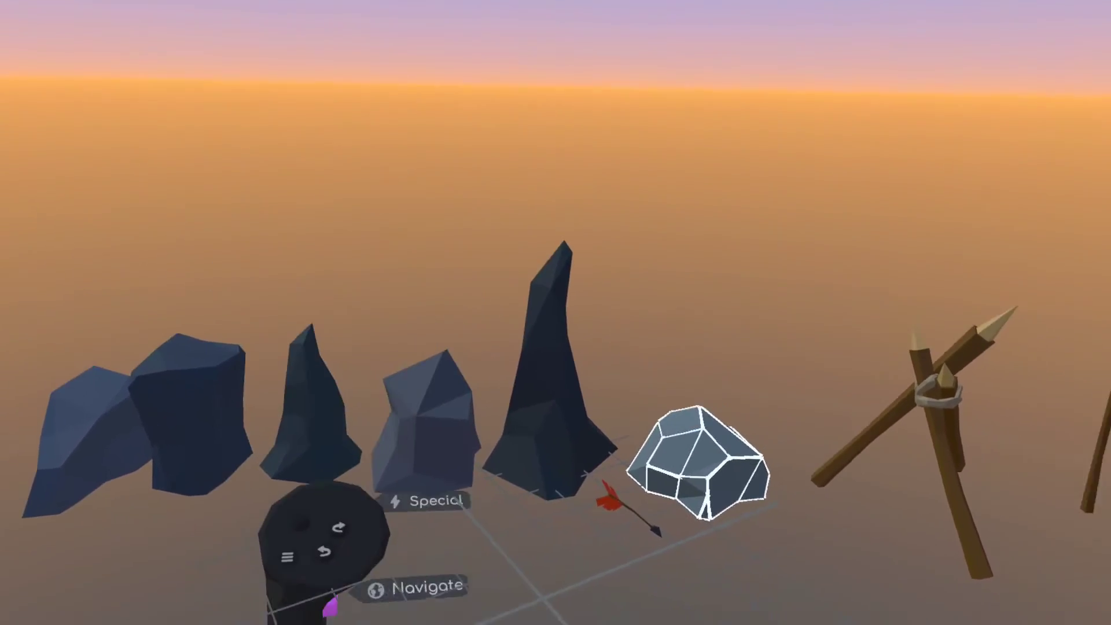
{"action": "left_click", "coordinate": [547, 394]}
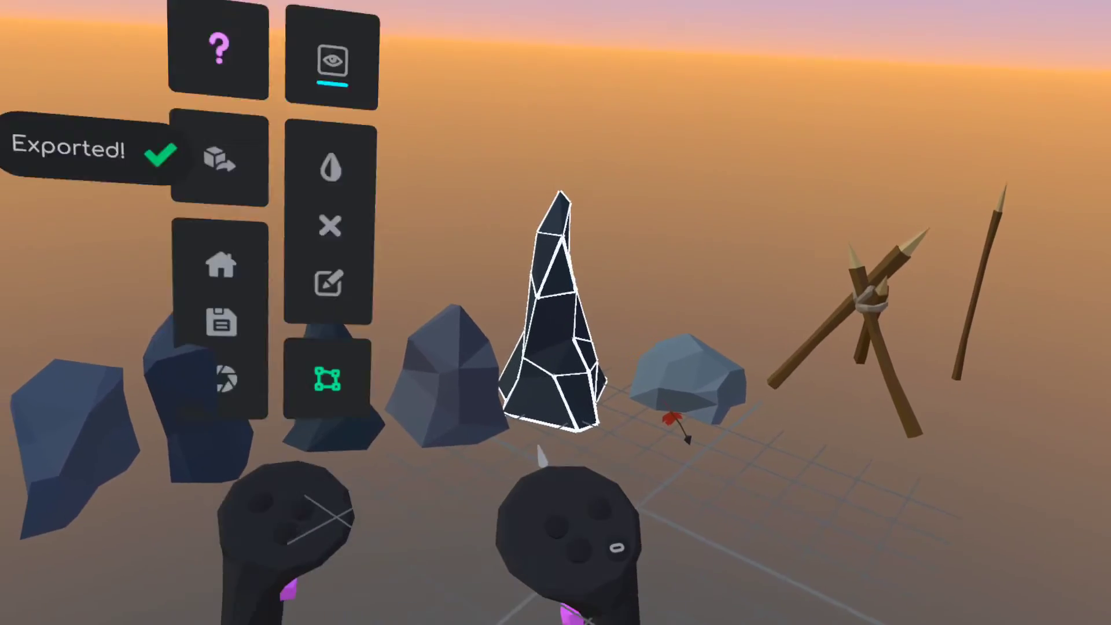
{"action": "left_click", "coordinate": [314, 105]}
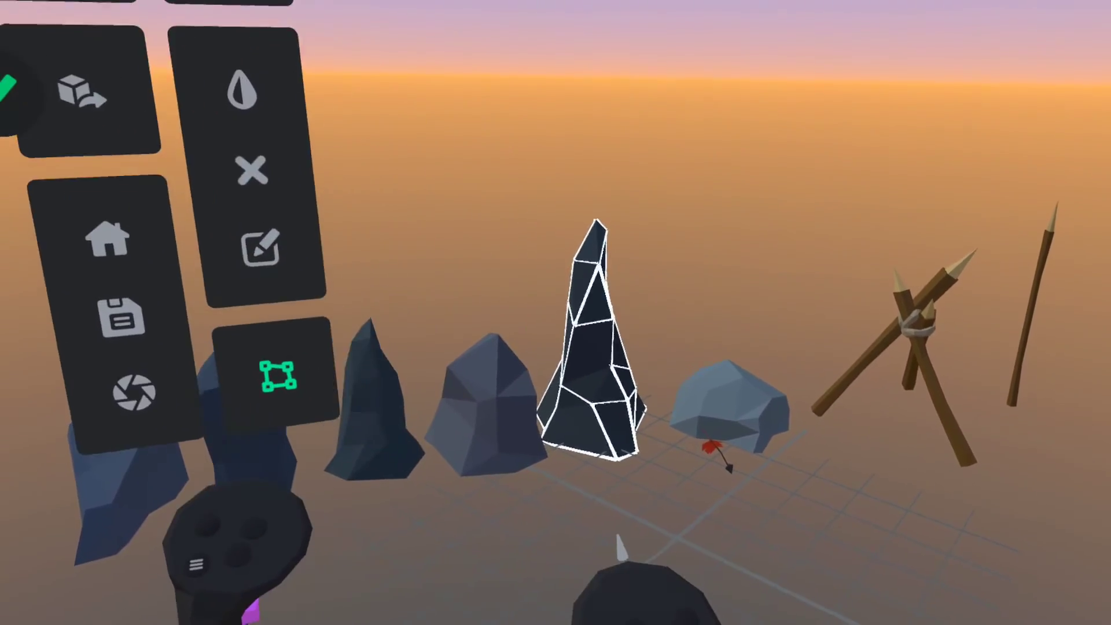
{"action": "left_click", "coordinate": [513, 431]}
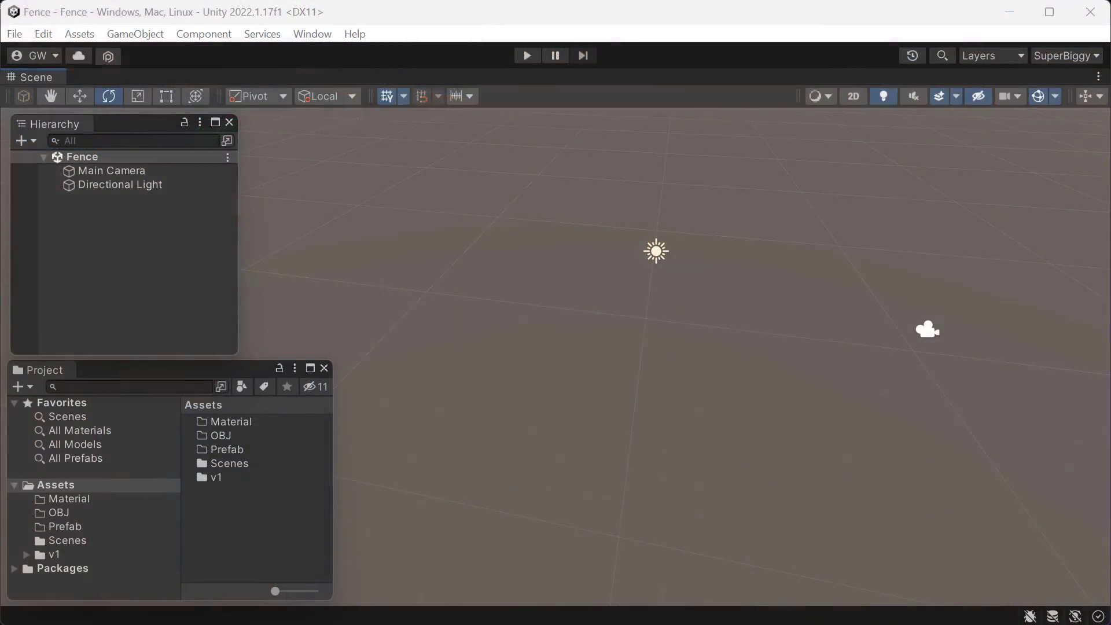
- Switch to File Explorer and open the Polysketch Exports folder in the Quest 2 internal shared storage
{"action": "key", "text": "super+e"}
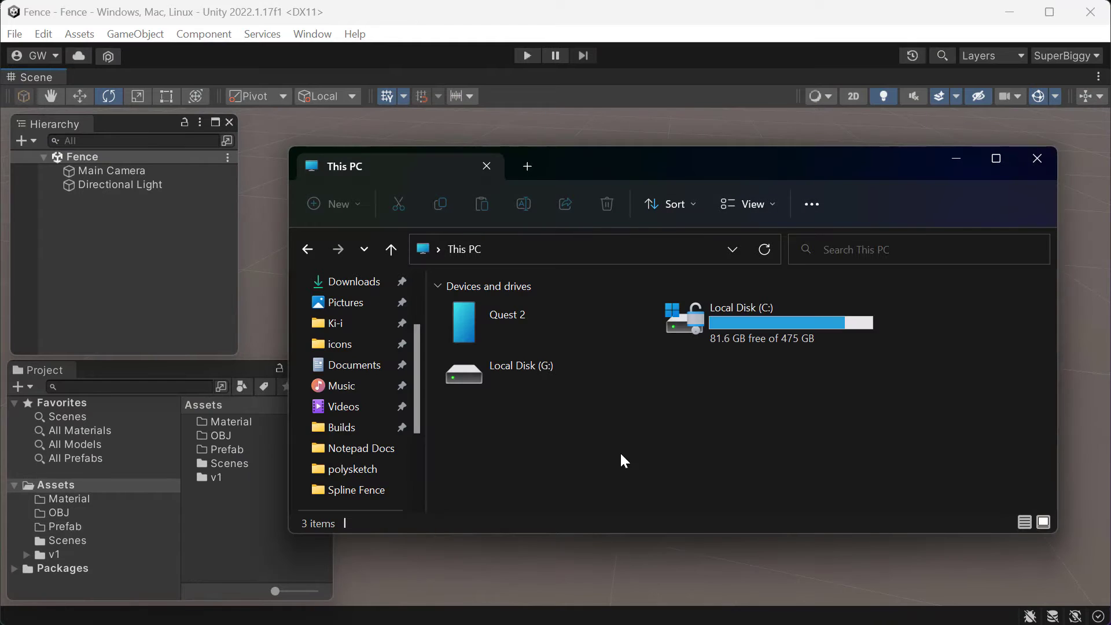
{"action": "double_click", "coordinate": [490, 317]}
{"action": "double_click", "coordinate": [491, 316]}
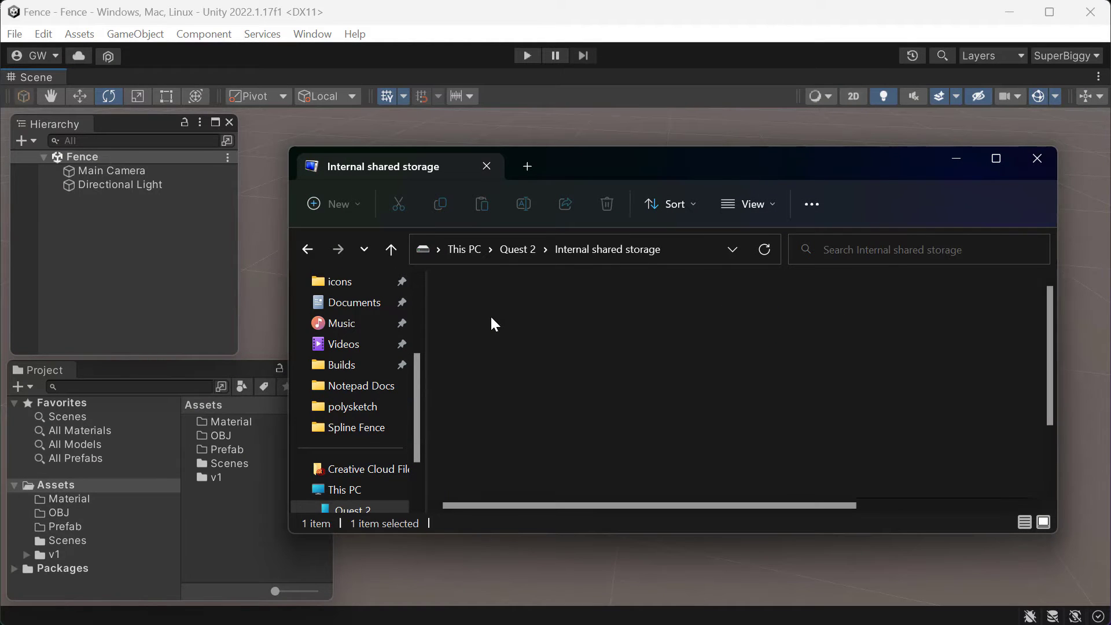
{"action": "scroll", "coordinate": [509, 344], "scroll_direction": "down", "scroll_amount": 2}
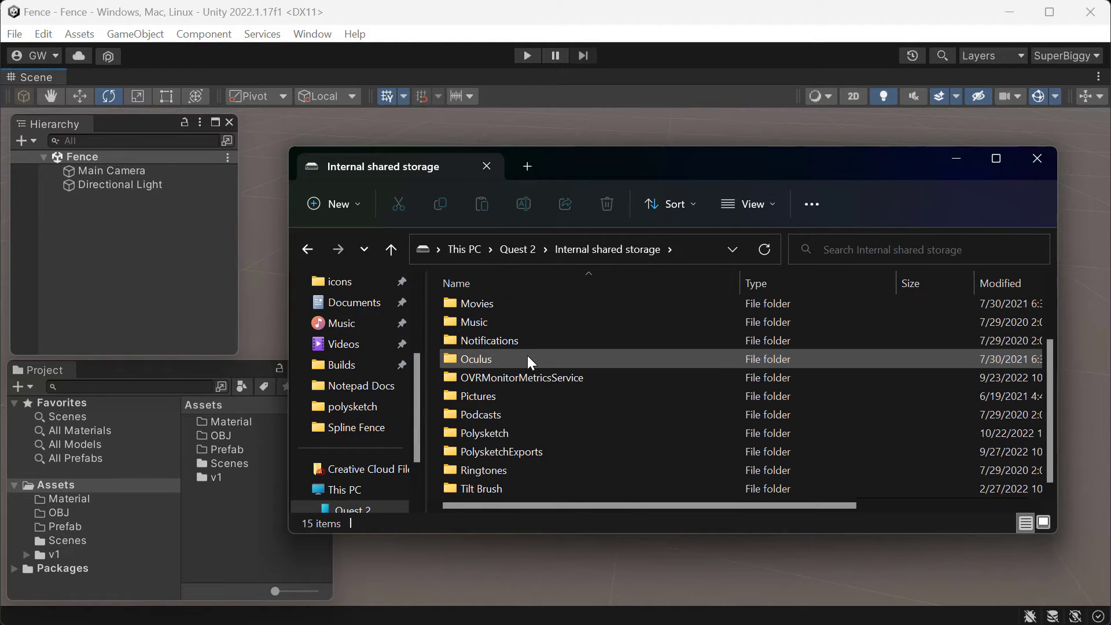
{"action": "double_click", "coordinate": [492, 437]}
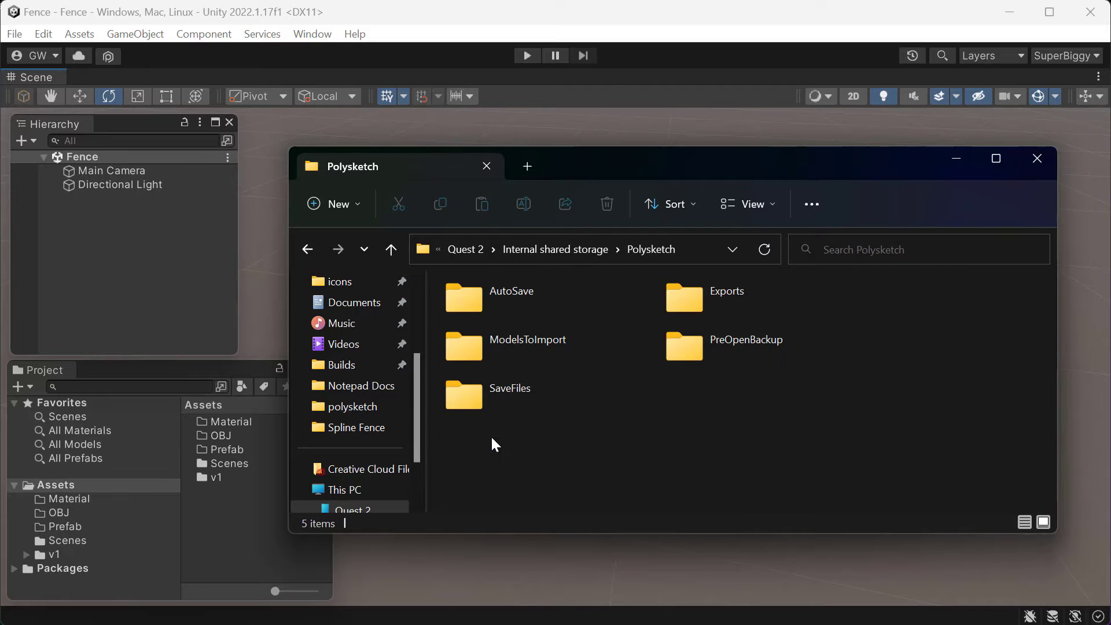
{"action": "double_click", "coordinate": [691, 290]}
{"action": "scroll", "coordinate": [531, 323], "scroll_direction": "down", "scroll_amount": 3}
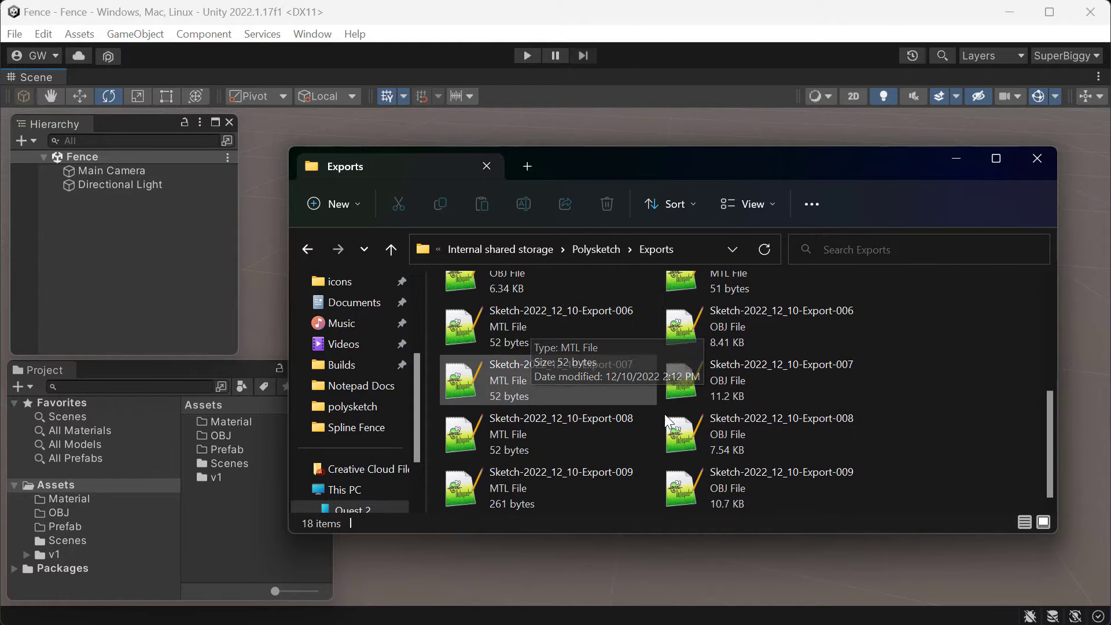
- Copy all the exported OBJ and MTL files into the Unity project's Assets/OBJ folder and close both File Explorer windows
{"action": "key", "text": "ctrl+a"}
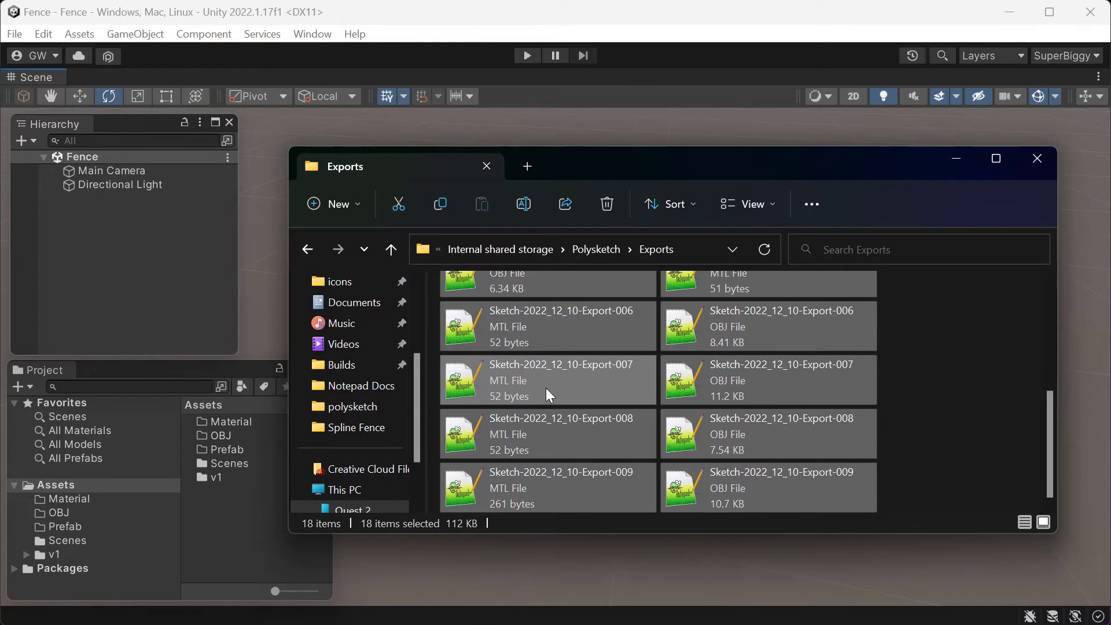
{"action": "left_click", "coordinate": [68, 510]}
{"action": "right_click", "coordinate": [68, 511]}
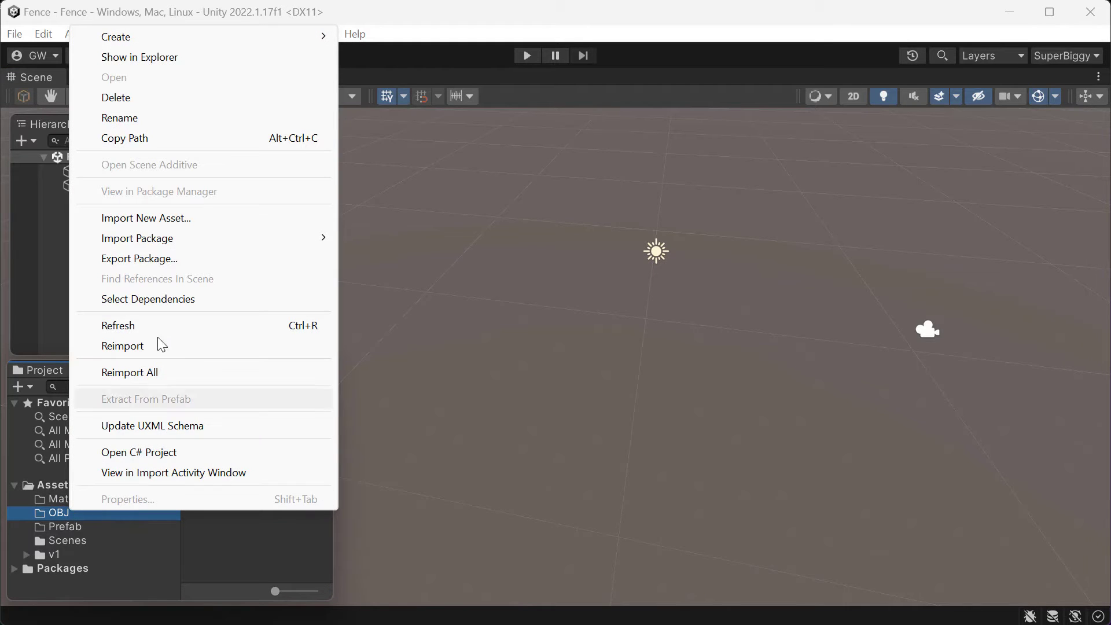
{"action": "left_click", "coordinate": [144, 58]}
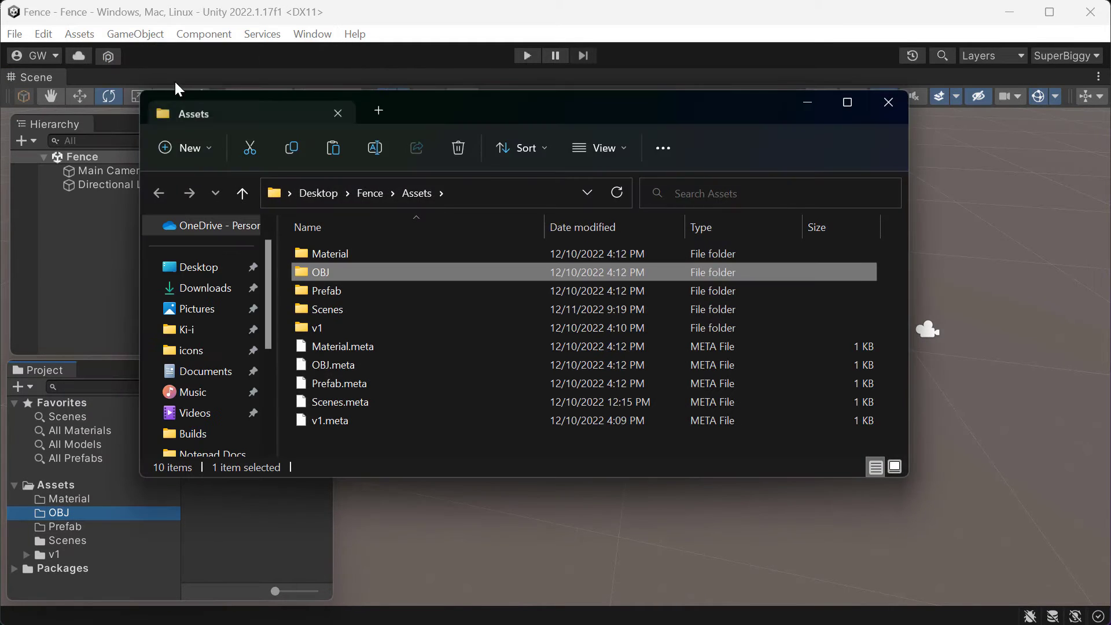
{"action": "double_click", "coordinate": [311, 273]}
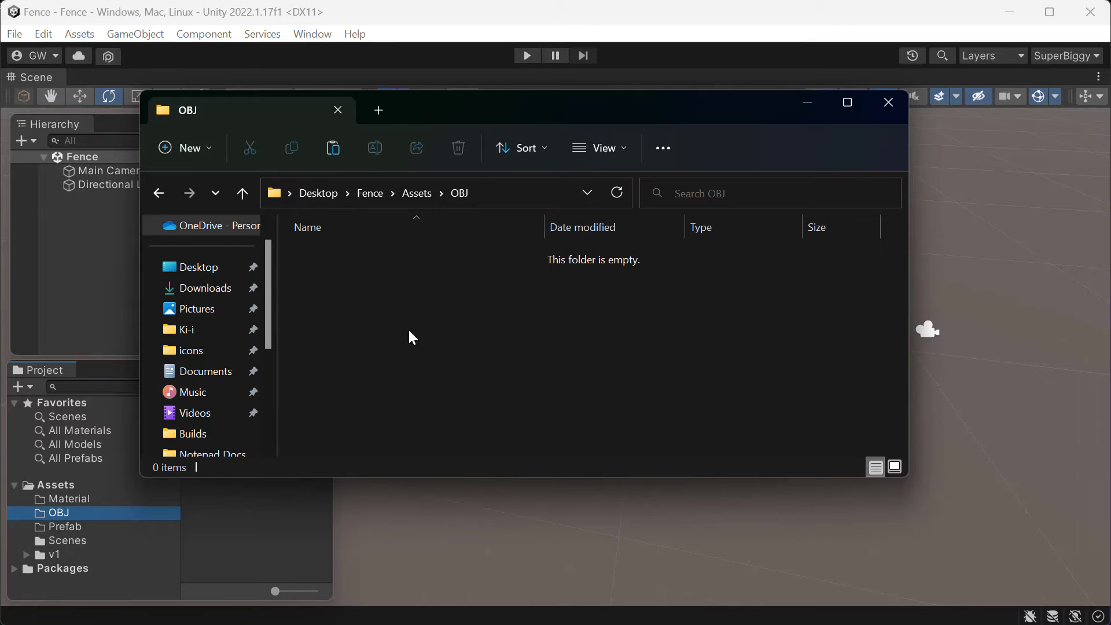
{"action": "key", "text": "alt+Tab"}
{"action": "left_click_drag", "start_coordinate": [525, 476], "coordinate": [497, 284]}
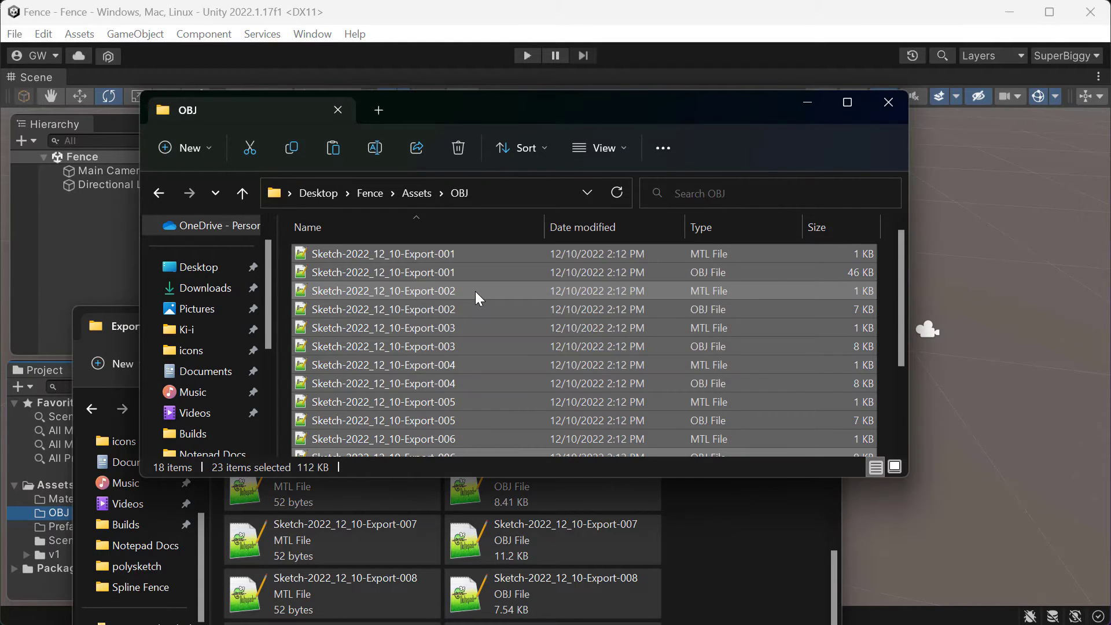
{"action": "left_click", "coordinate": [886, 104]}
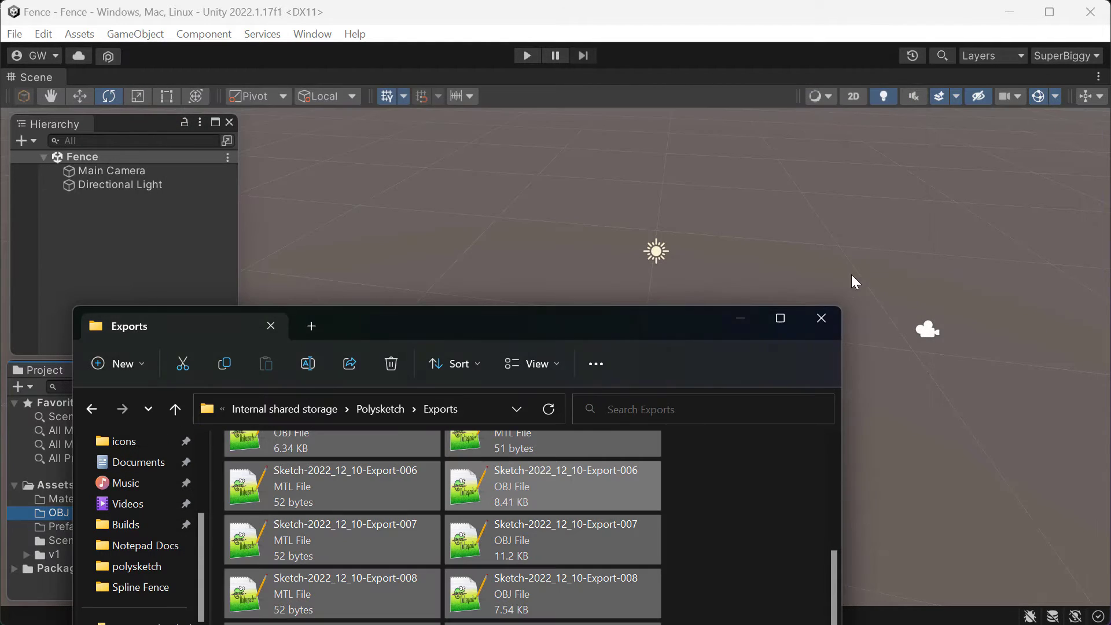
{"action": "left_click", "coordinate": [822, 317]}
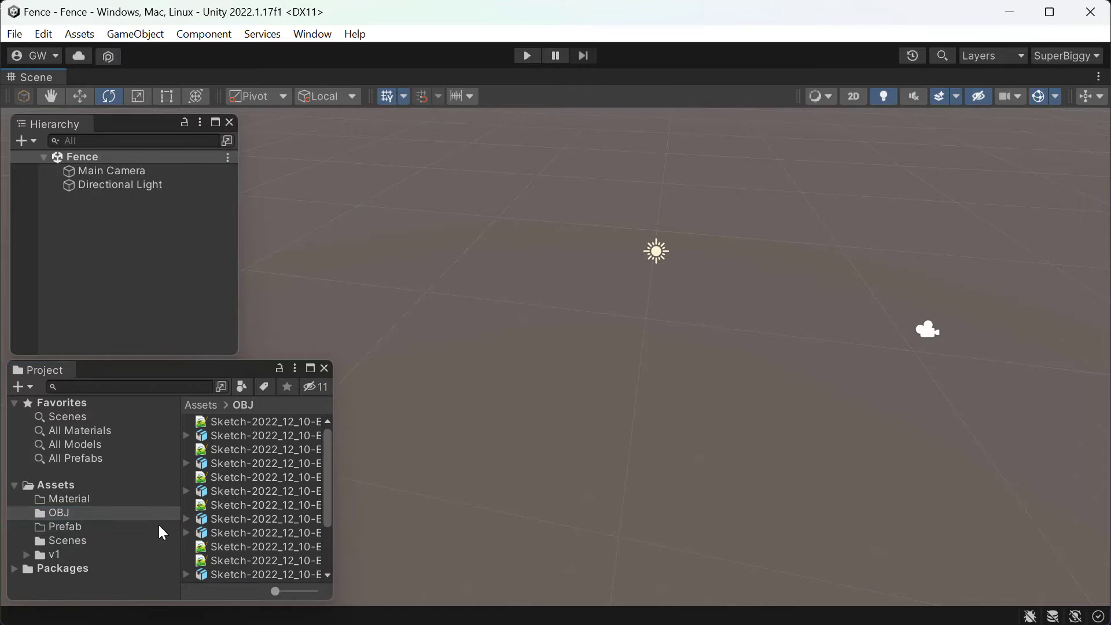
- Place the Export-001 model in the scene, inspect it from several sides and delete it from the scene
{"action": "left_click_drag", "start_coordinate": [234, 435], "coordinate": [417, 352]}
{"action": "key", "text": "f"}
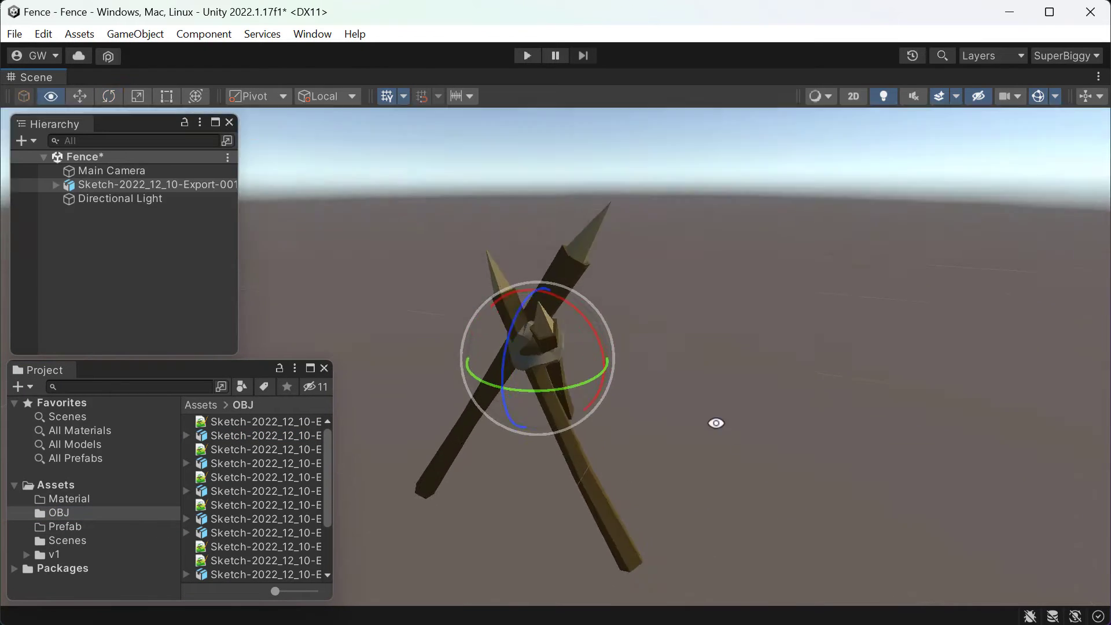
{"action": "left_click_drag", "start_coordinate": [698, 413], "coordinate": [1025, 427], "text": "alt"}
{"action": "left_click_drag", "start_coordinate": [592, 424], "coordinate": [706, 398], "text": "alt"}
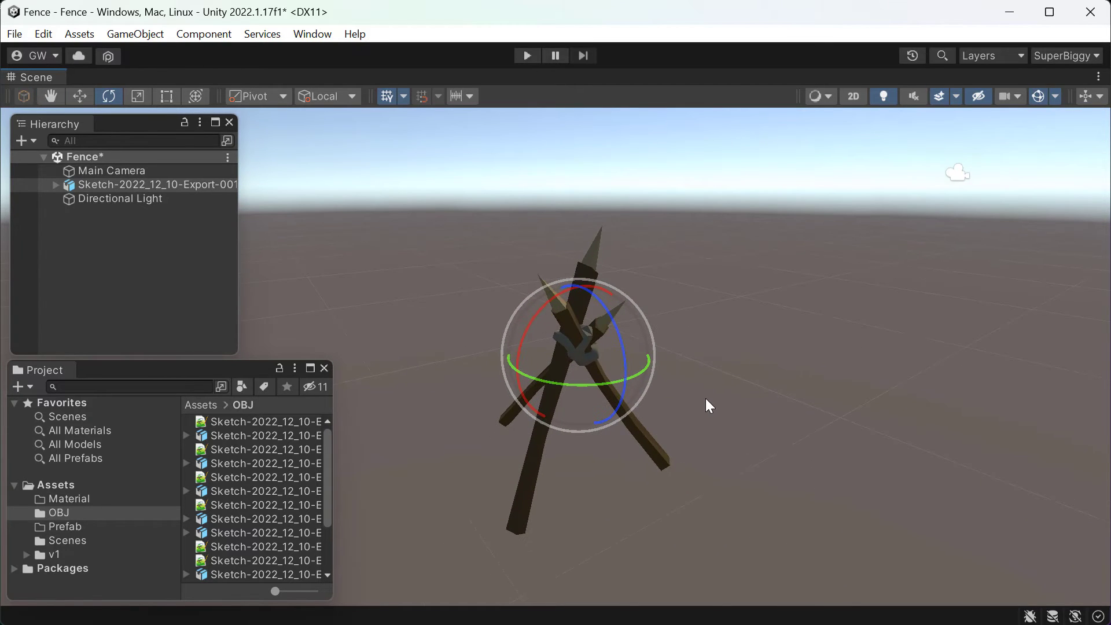
{"action": "key", "text": "Delete"}
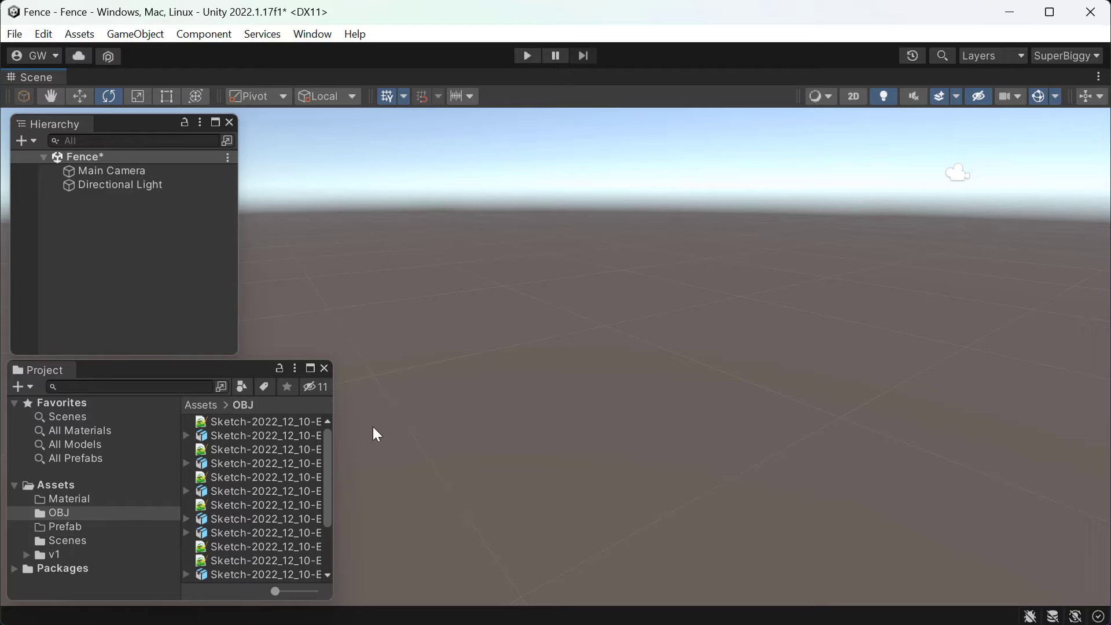
- Create prefab variants of all nine imported Sketch-2022_12_10-Export models in the OBJ folder
{"action": "left_click", "coordinate": [236, 434]}
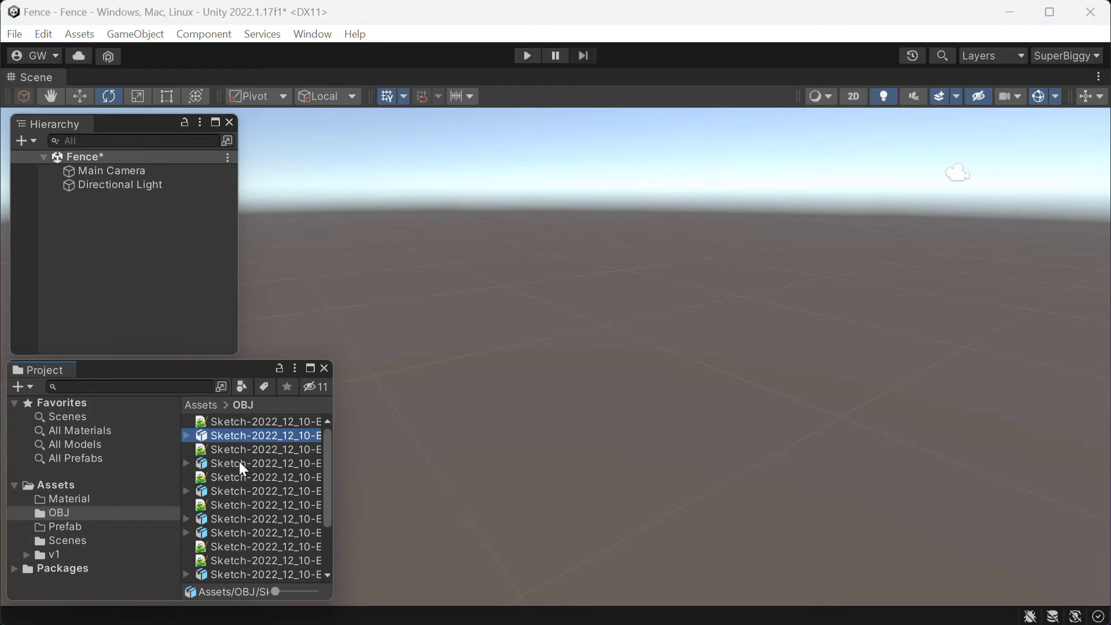
{"action": "left_click", "coordinate": [238, 462], "text": "ctrl"}
{"action": "left_click", "coordinate": [237, 490], "text": "ctrl"}
{"action": "left_click", "coordinate": [235, 517], "text": "ctrl"}
{"action": "left_click", "coordinate": [239, 532], "text": "ctrl"}
{"action": "scroll", "coordinate": [298, 526], "scroll_direction": "down", "scroll_amount": 3}
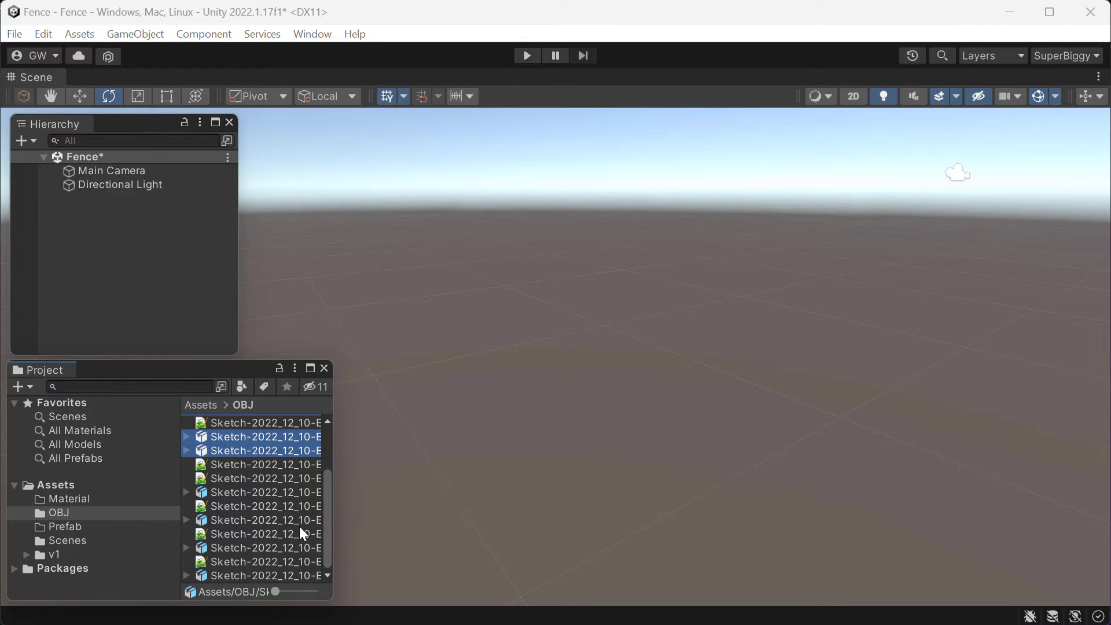
{"action": "left_click", "coordinate": [223, 493], "text": "ctrl"}
{"action": "left_click", "coordinate": [229, 520], "text": "ctrl"}
{"action": "left_click", "coordinate": [234, 548], "text": "ctrl"}
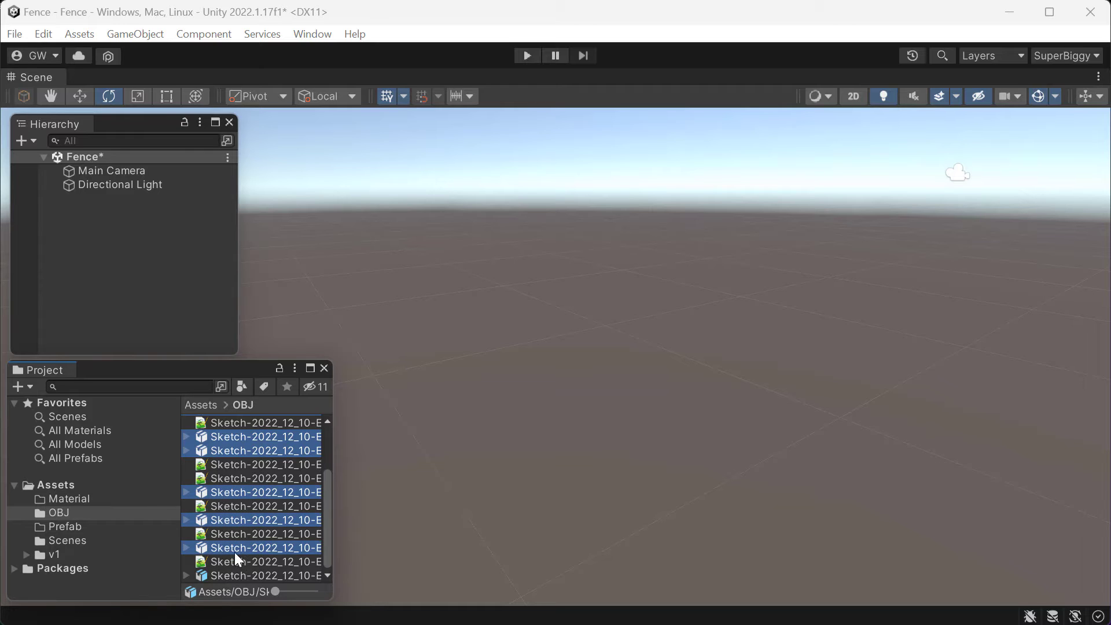
{"action": "left_click", "coordinate": [241, 577], "text": "ctrl"}
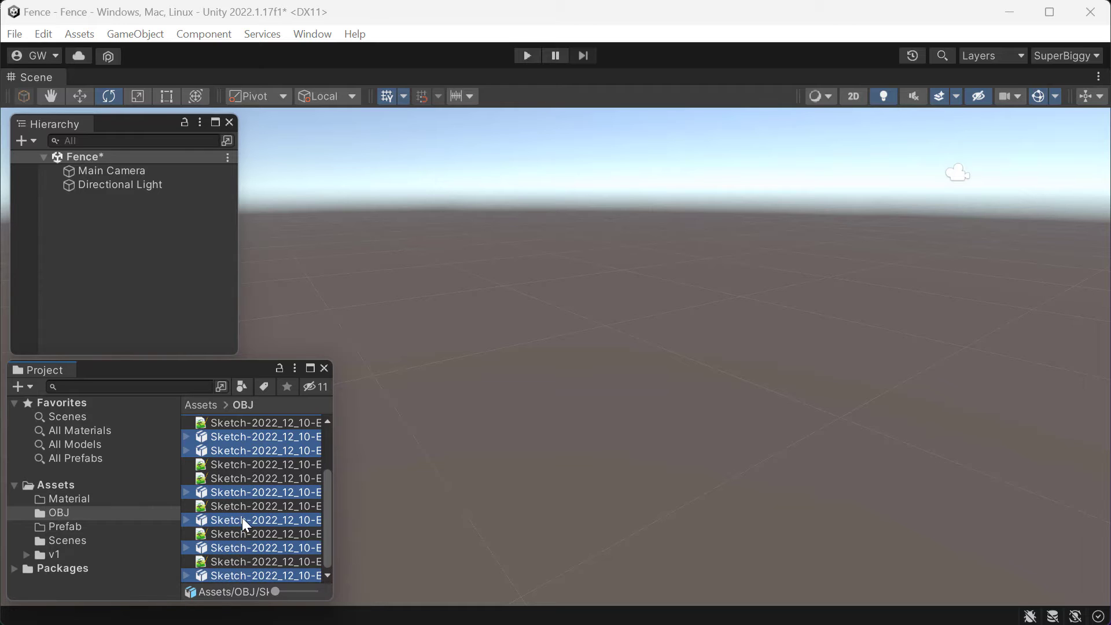
{"action": "right_click", "coordinate": [245, 449]}
{"action": "mouse_move", "coordinate": [301, 3]}
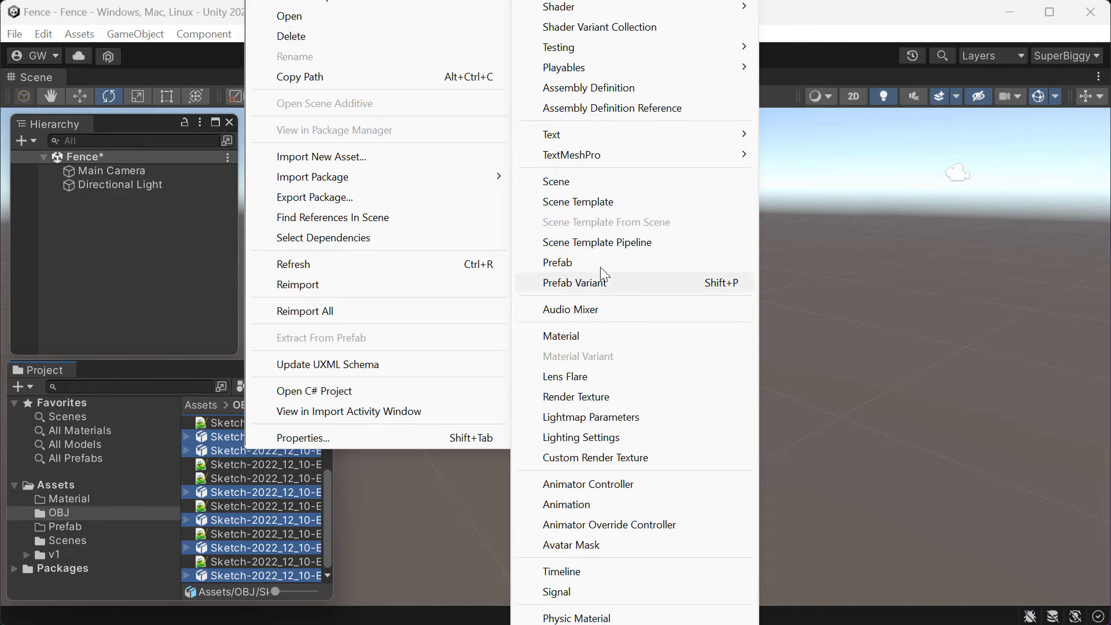
{"action": "left_click", "coordinate": [602, 282]}
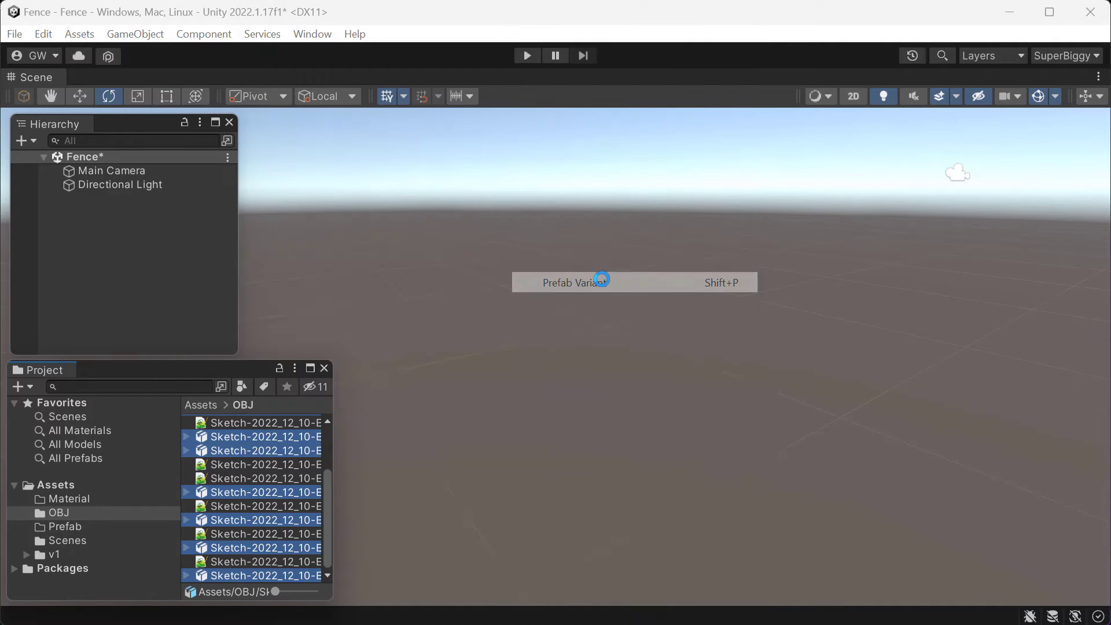
- Move the nine new prefab variants from the OBJ folder into the Prefab folder and open that folder
{"action": "scroll", "coordinate": [236, 493], "scroll_direction": "up", "scroll_amount": 4}
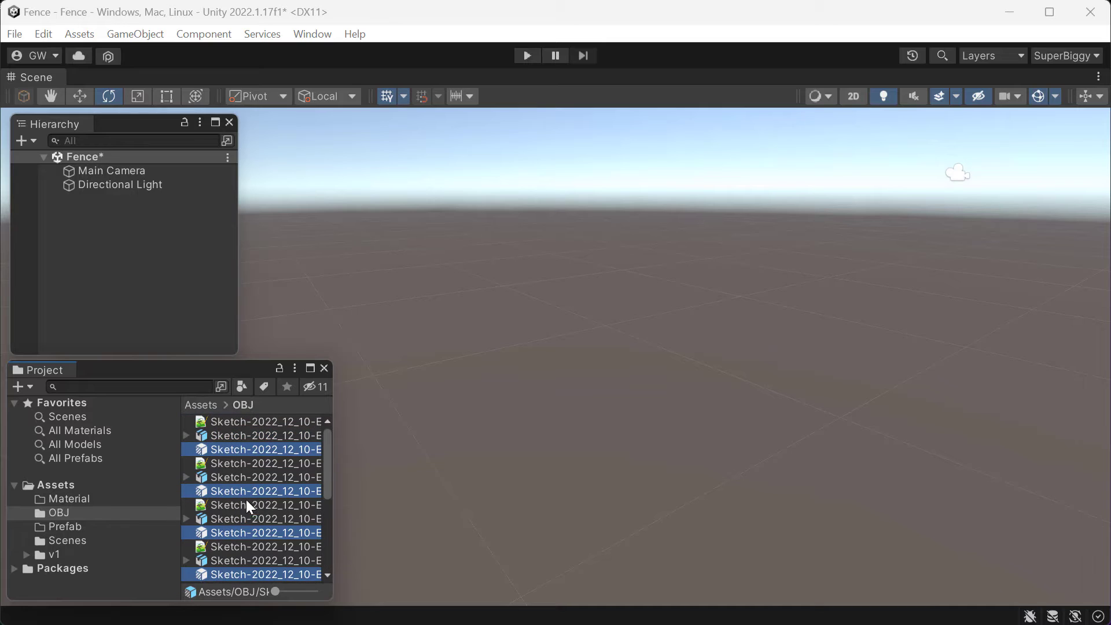
{"action": "left_click_drag", "start_coordinate": [331, 513], "coordinate": [404, 513]}
{"action": "scroll", "coordinate": [320, 508], "scroll_direction": "down", "scroll_amount": 1}
{"action": "scroll", "coordinate": [320, 508], "scroll_direction": "down", "scroll_amount": 4}
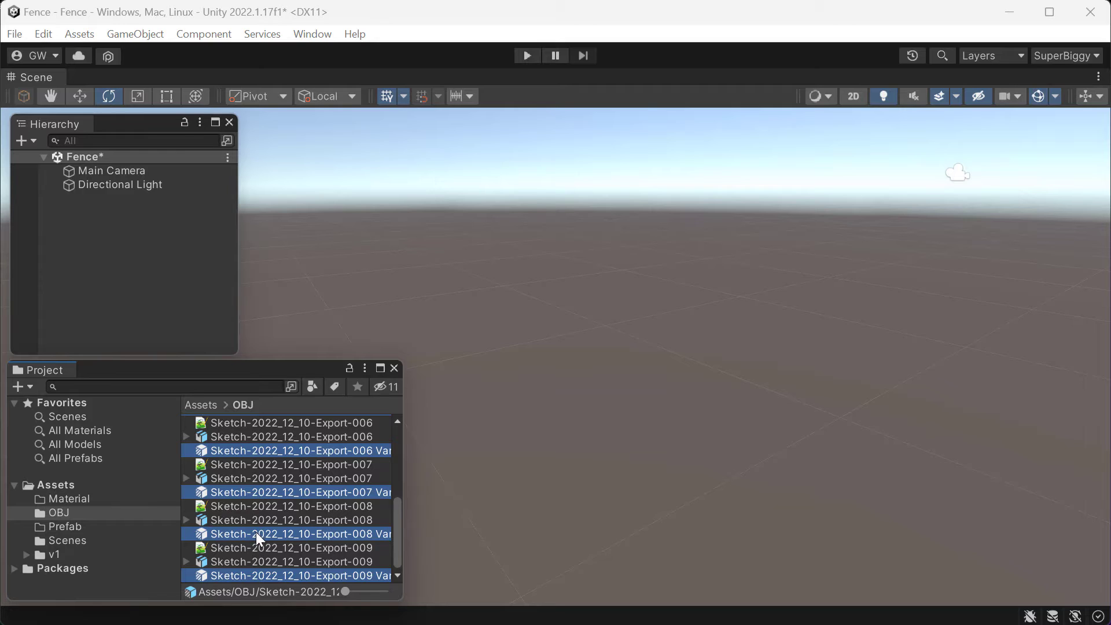
{"action": "left_click_drag", "start_coordinate": [255, 533], "coordinate": [62, 531]}
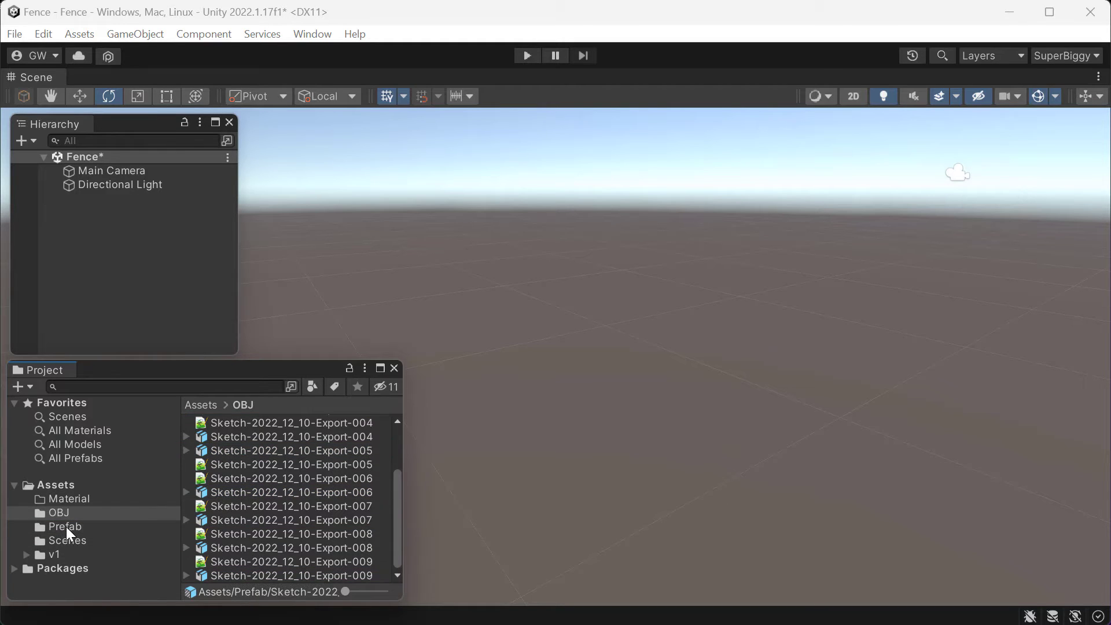
{"action": "left_click", "coordinate": [66, 527]}
{"action": "left_click", "coordinate": [297, 543]}
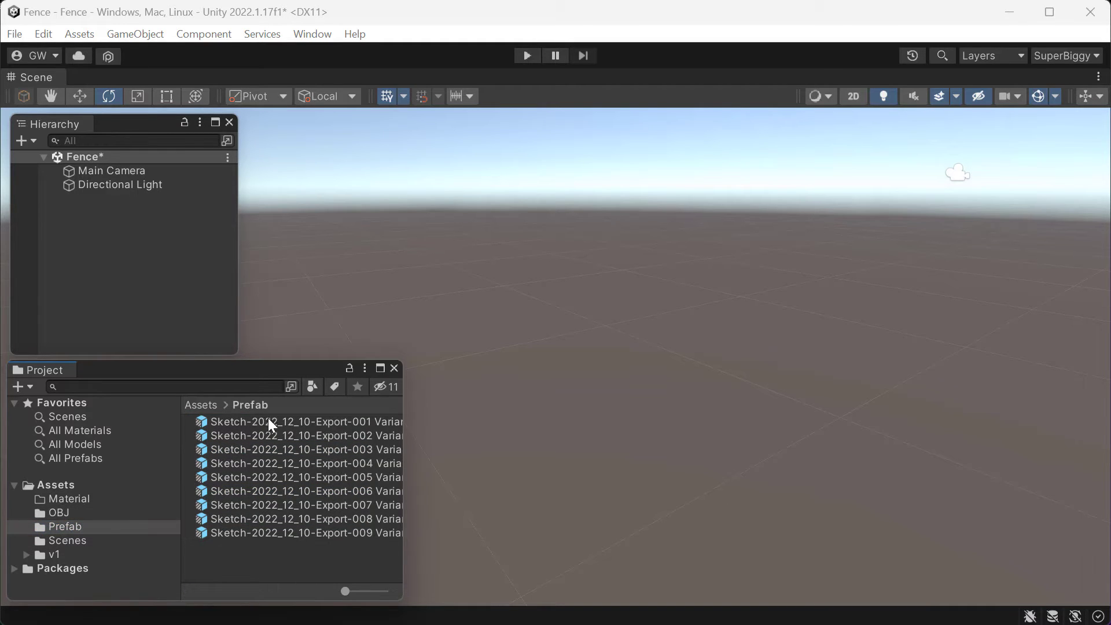
- Place the Export-001 Variant prefab in the scene, view it from around and delete it from the scene
{"action": "left_click_drag", "start_coordinate": [268, 423], "coordinate": [538, 372]}
{"action": "left_click_drag", "start_coordinate": [809, 415], "coordinate": [782, 440], "text": "alt"}
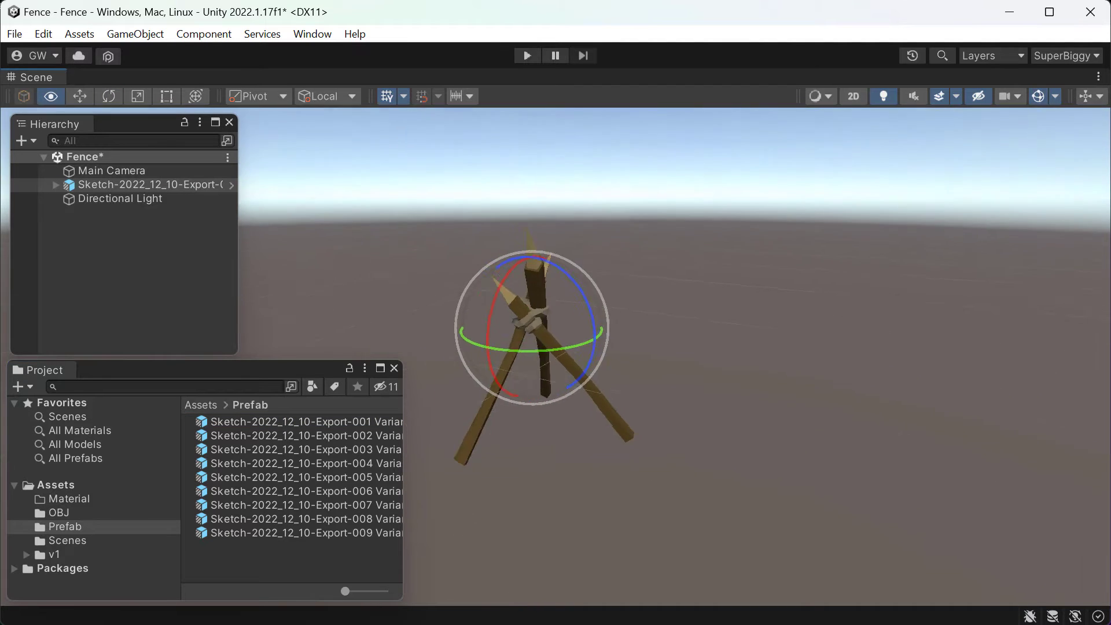
{"action": "left_click_drag", "start_coordinate": [565, 387], "coordinate": [984, 479], "text": "alt"}
{"action": "key", "text": "Delete"}
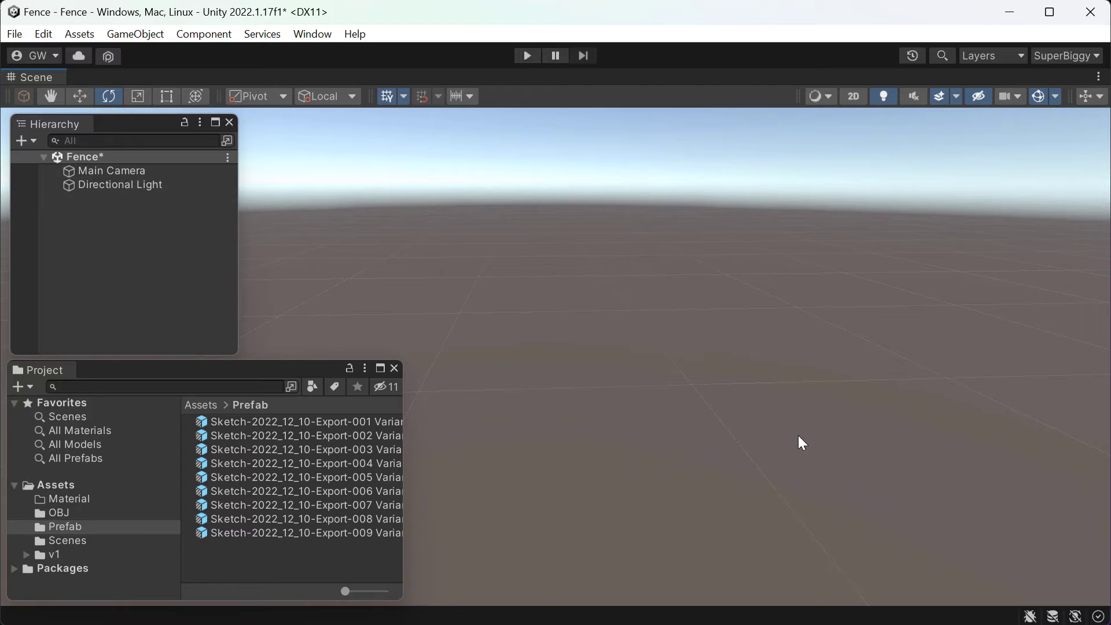
- Add a 3D plane to the scene and name it Ground Plane
{"action": "left_click", "coordinate": [145, 35]}
{"action": "mouse_move", "coordinate": [164, 122]}
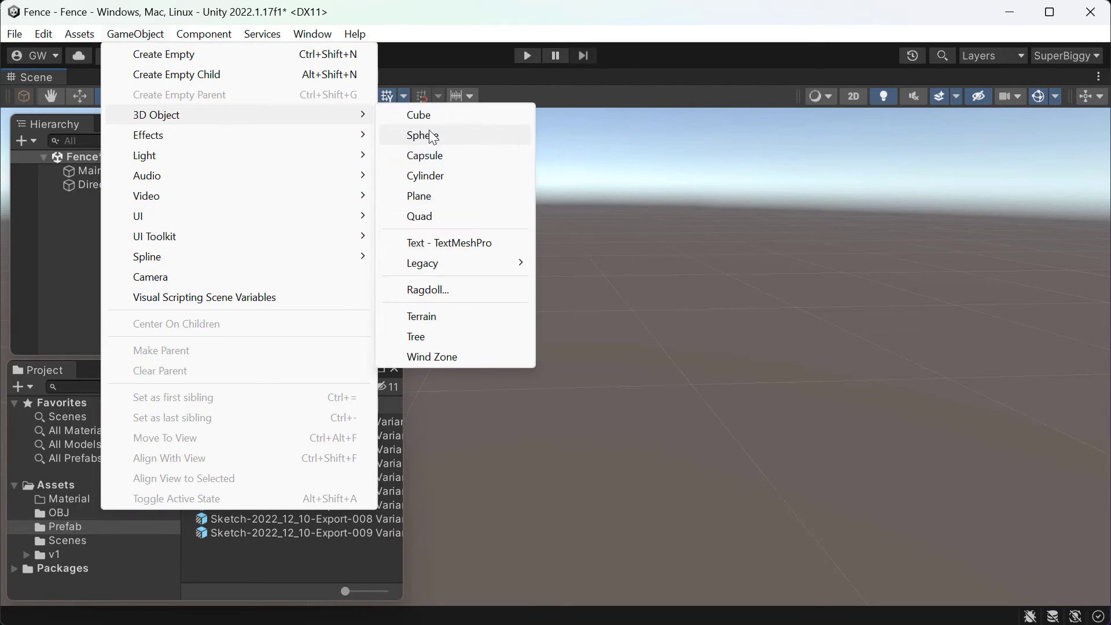
{"action": "left_click", "coordinate": [447, 195]}
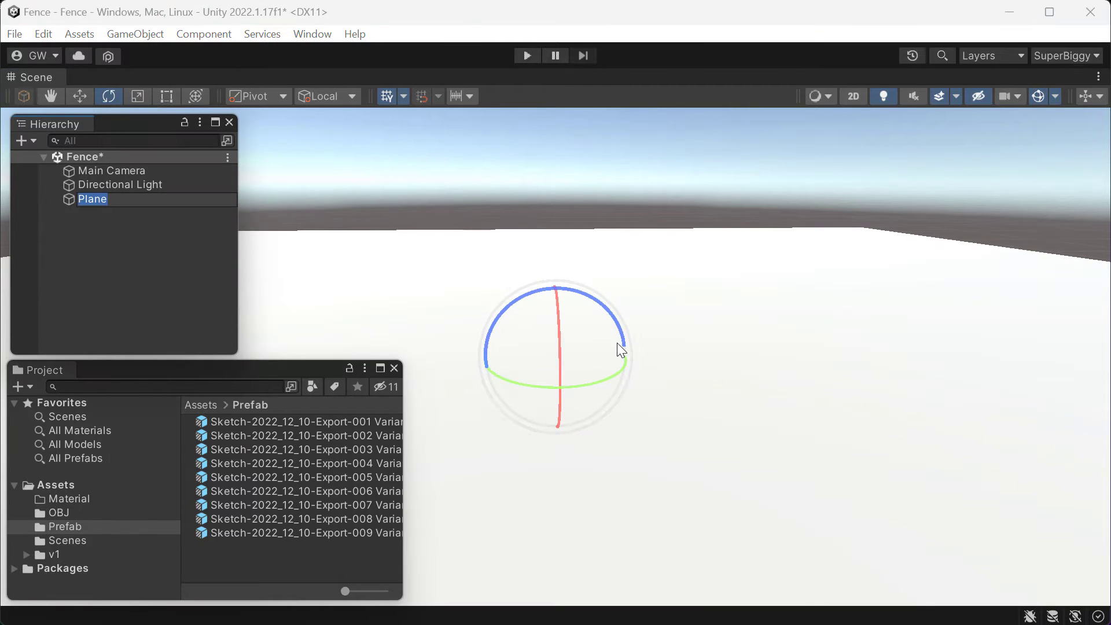
{"action": "type", "text": "f"}
{"action": "scroll", "coordinate": [615, 319], "scroll_direction": "down", "scroll_amount": 3}
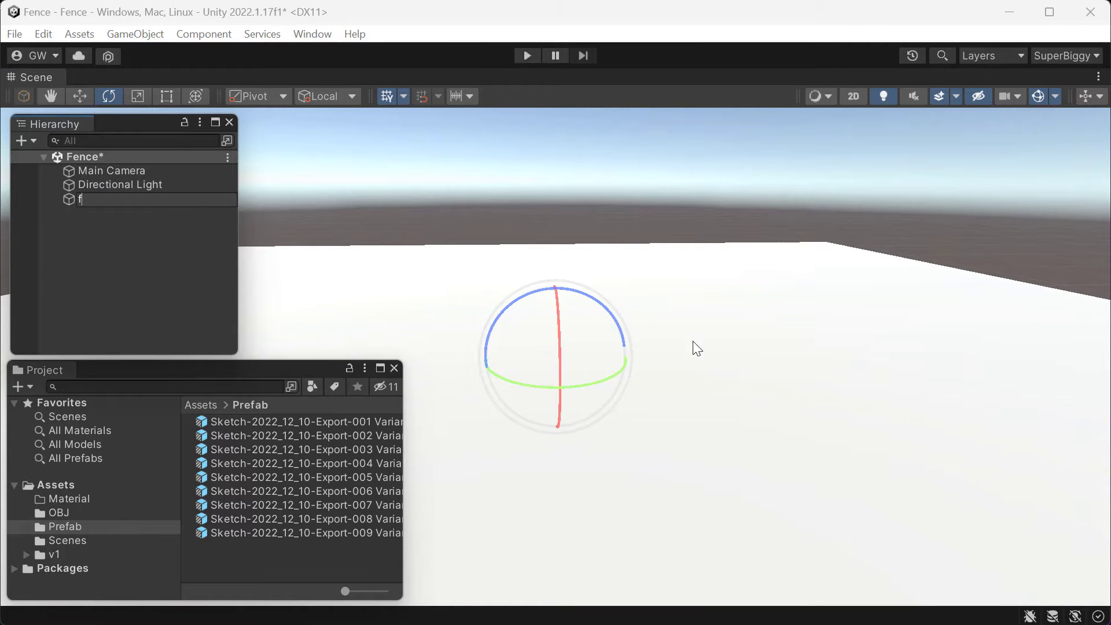
{"action": "middle_click_drag", "start_coordinate": [693, 341], "coordinate": [725, 327]}
{"action": "key", "text": "f"}
{"action": "left_click_drag", "start_coordinate": [606, 246], "coordinate": [804, 318], "text": "alt"}
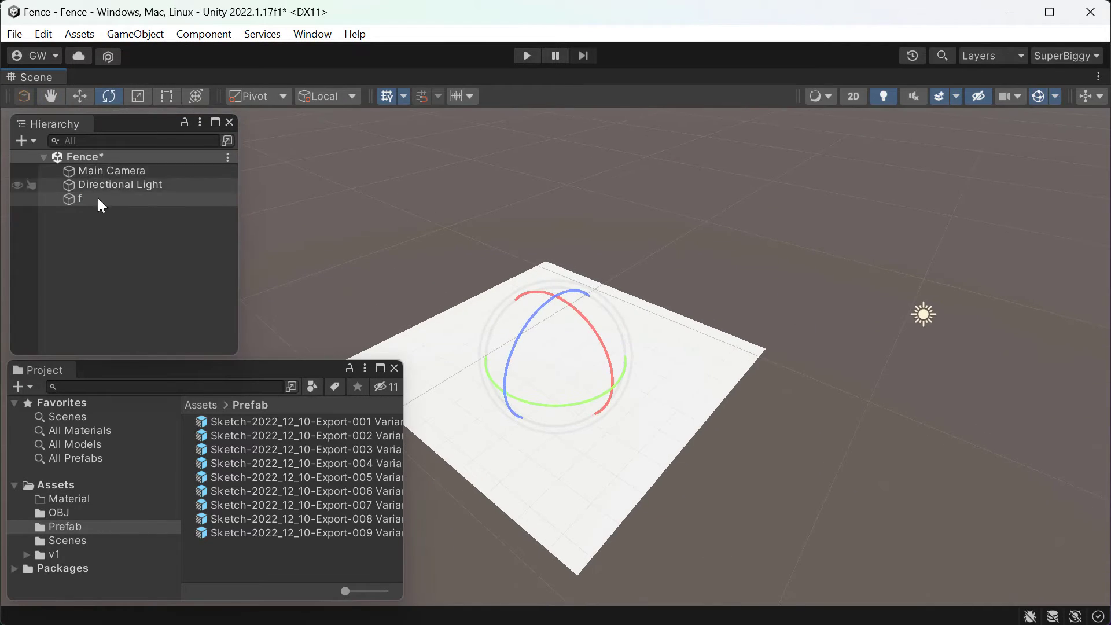
{"action": "left_click", "coordinate": [80, 198]}
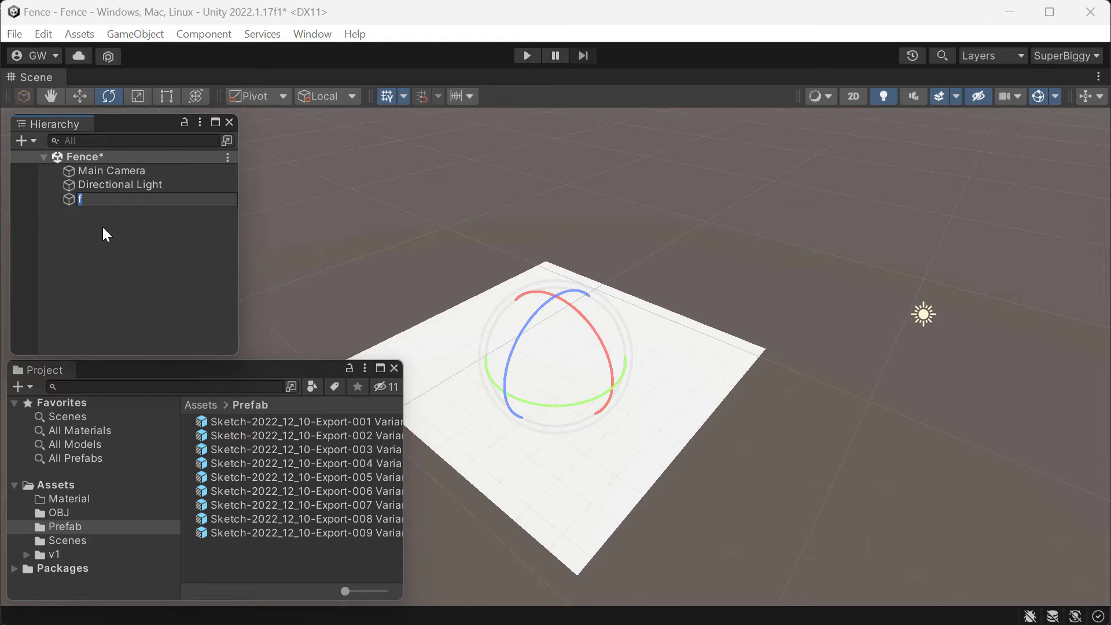
{"action": "type", "text": "Ground Plane"}
{"action": "key", "text": "Return"}
- Create a material named Ground Plane in the Material folder and apply it to the plane in the scene
{"action": "middle_click_drag", "start_coordinate": [521, 399], "coordinate": [685, 383]}
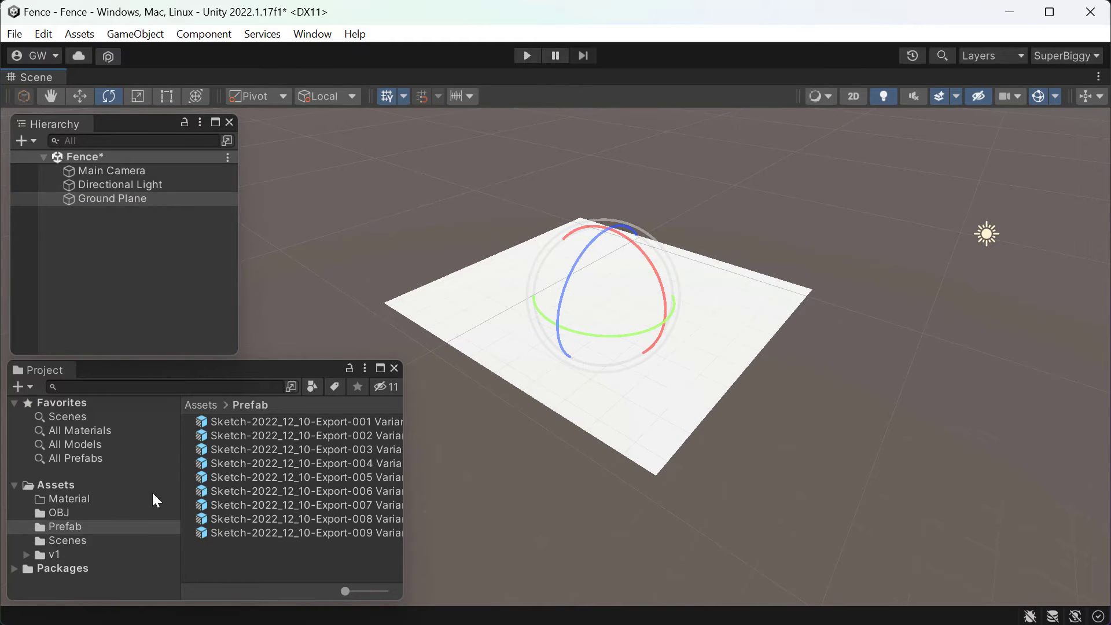
{"action": "right_click", "coordinate": [74, 496]}
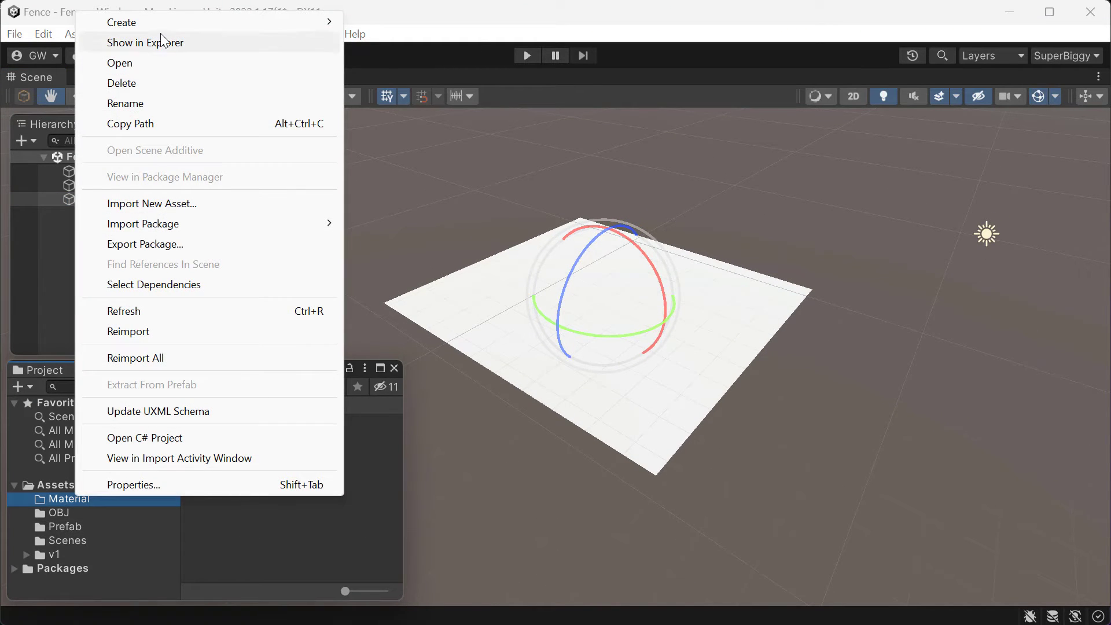
{"action": "mouse_move", "coordinate": [162, 32]}
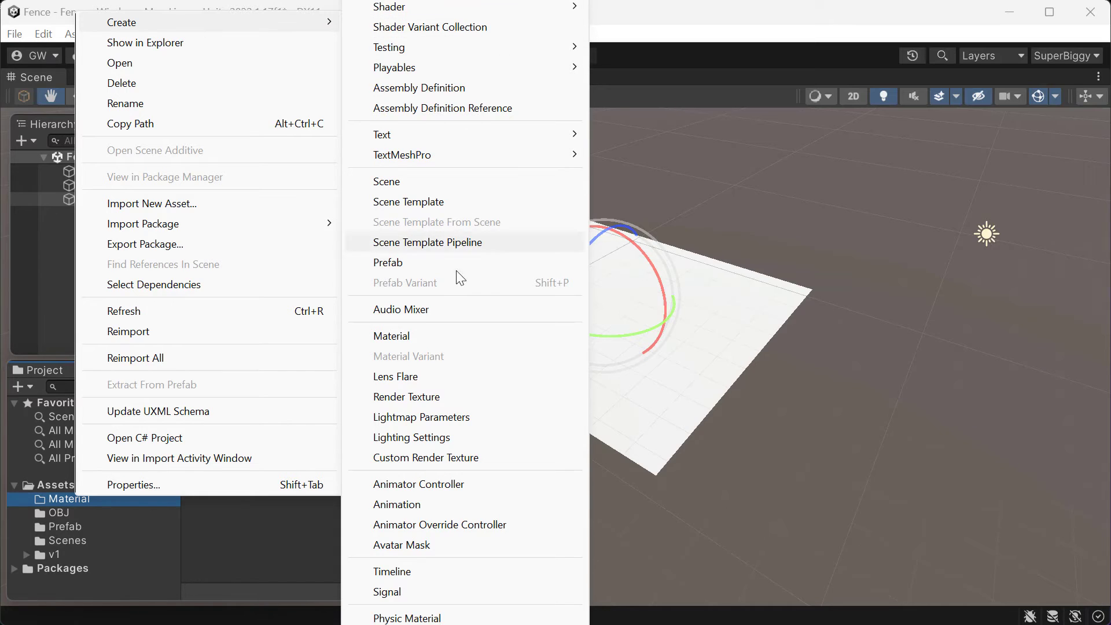
{"action": "left_click", "coordinate": [451, 333]}
{"action": "type", "text": "Ground Plane"}
{"action": "key", "text": "Return"}
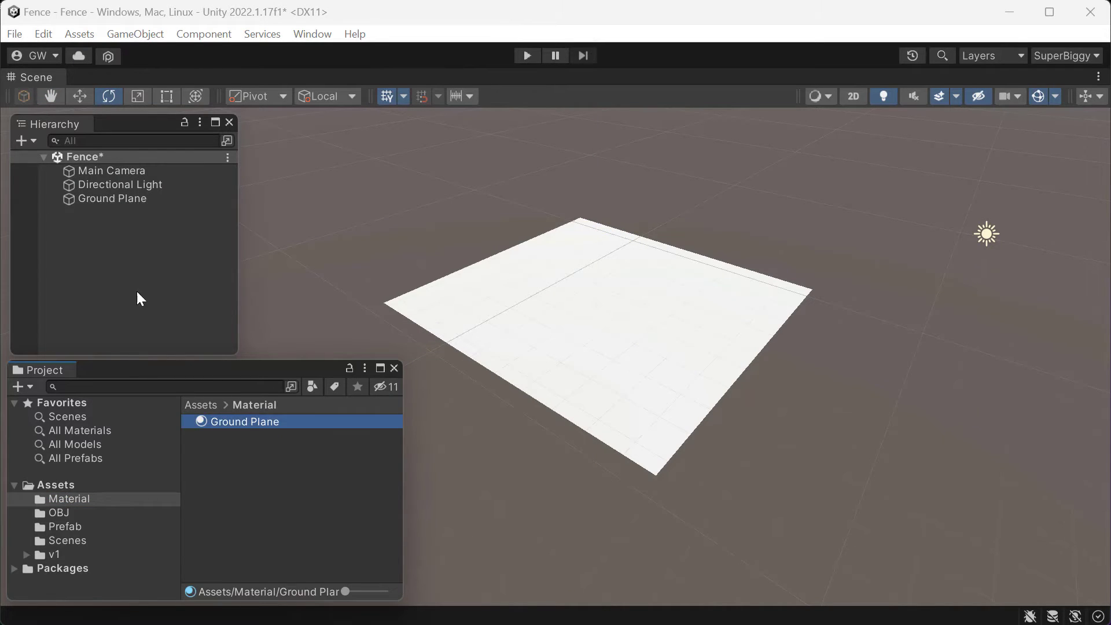
{"action": "left_click_drag", "start_coordinate": [247, 423], "coordinate": [616, 347]}
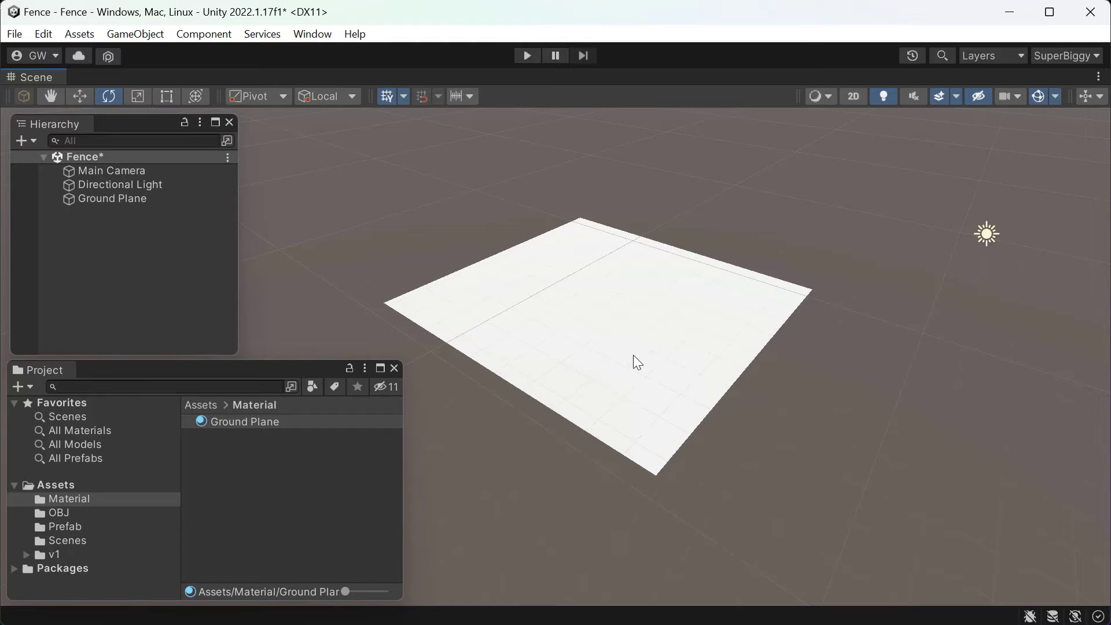
- Change the albedo colour of the Ground Plane material to light green and close the plane's properties
{"action": "left_click", "coordinate": [634, 356]}
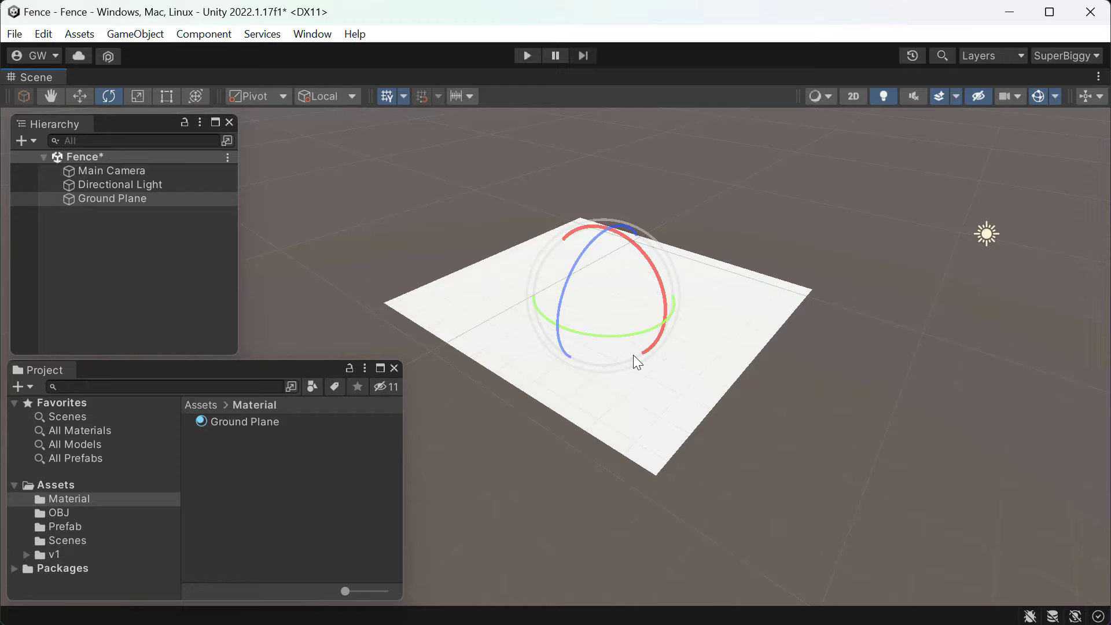
{"action": "key", "text": "alt+p"}
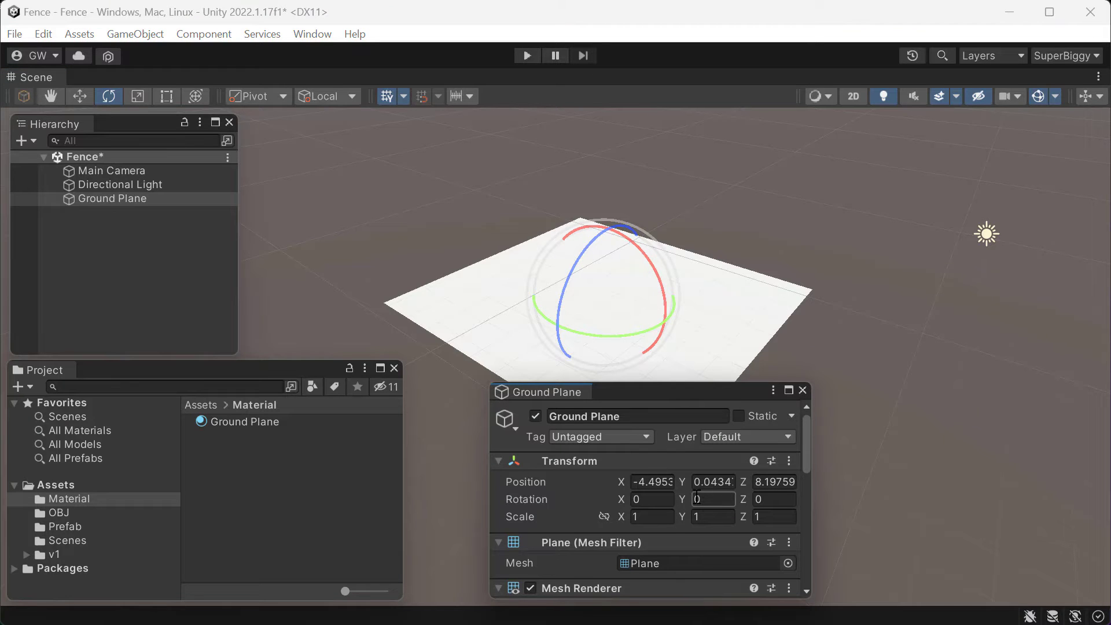
{"action": "scroll", "coordinate": [712, 510], "scroll_direction": "down", "scroll_amount": 5}
{"action": "scroll", "coordinate": [713, 515], "scroll_direction": "down", "scroll_amount": 4}
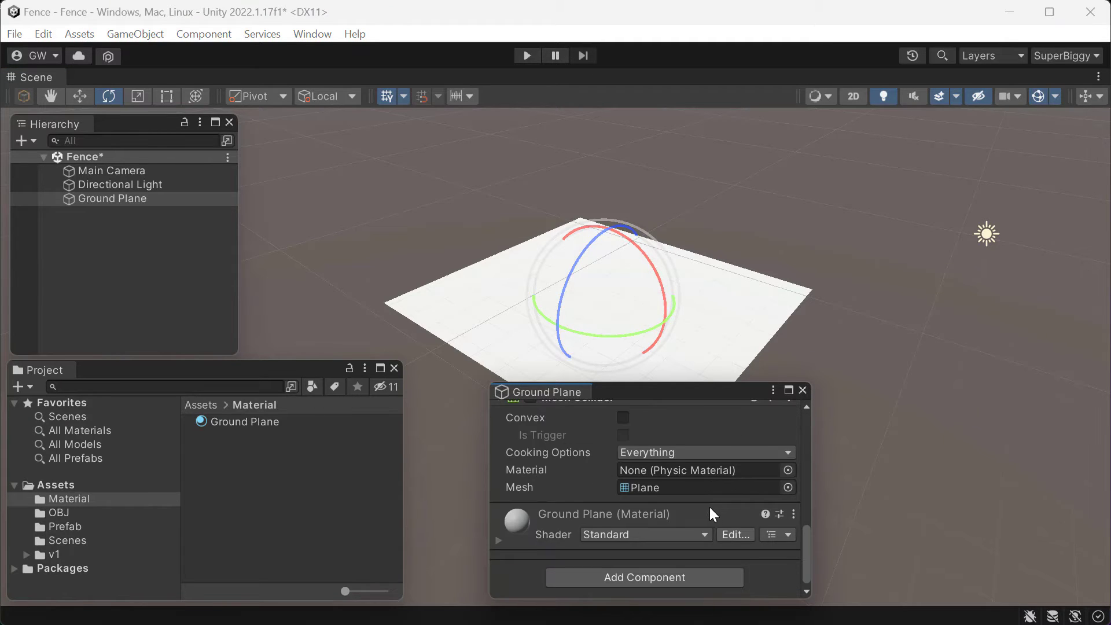
{"action": "left_click", "coordinate": [553, 519]}
{"action": "scroll", "coordinate": [555, 516], "scroll_direction": "down", "scroll_amount": 3}
{"action": "left_click", "coordinate": [676, 415]}
{"action": "left_click", "coordinate": [739, 393]}
{"action": "left_click", "coordinate": [791, 442]}
{"action": "left_click_drag", "start_coordinate": [791, 442], "coordinate": [775, 437]}
{"action": "left_click", "coordinate": [871, 319]}
{"action": "left_click", "coordinate": [874, 317]}
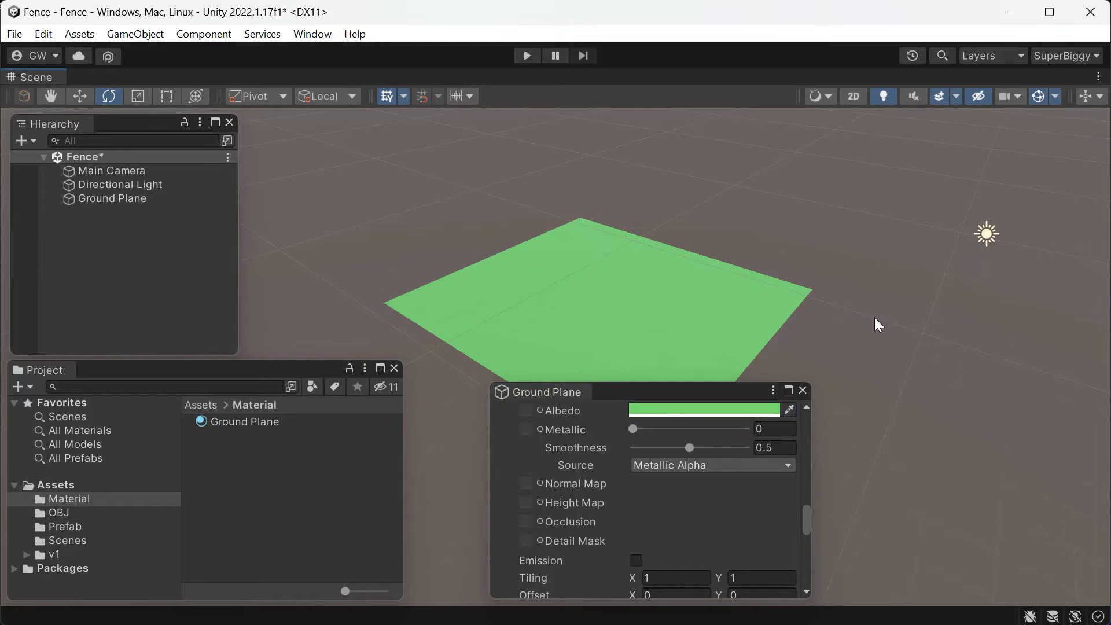
{"action": "left_click", "coordinate": [805, 392]}
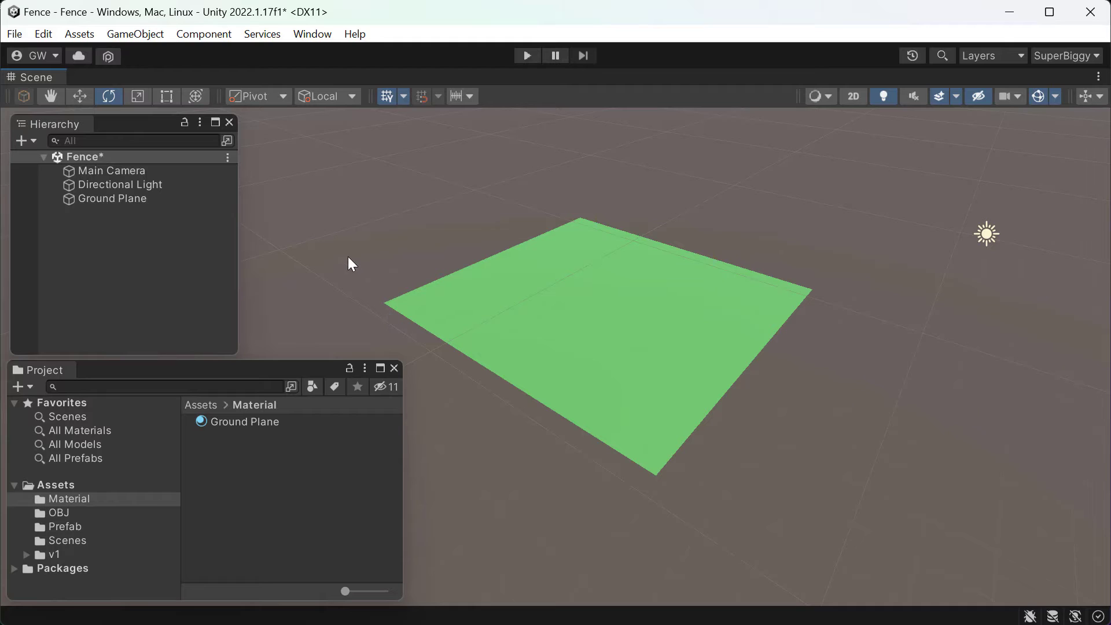
- Create a spline and place four knots on the ground plane, forming an S-shaped curve from the far corner to the near corner
{"action": "left_click", "coordinate": [133, 33]}
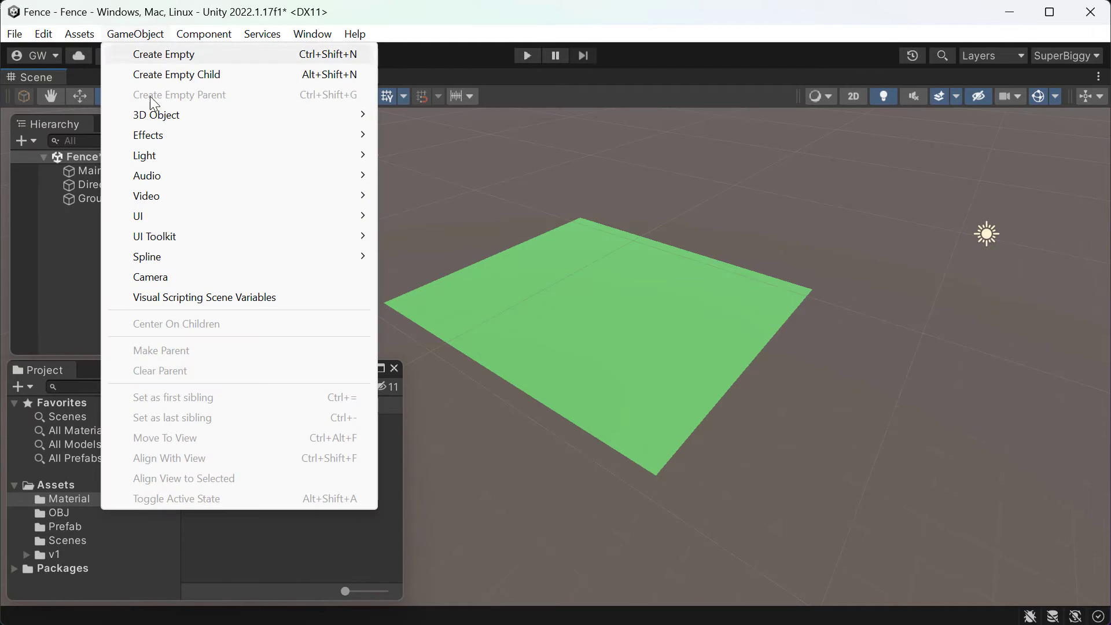
{"action": "mouse_move", "coordinate": [182, 258]}
{"action": "left_click", "coordinate": [439, 258]}
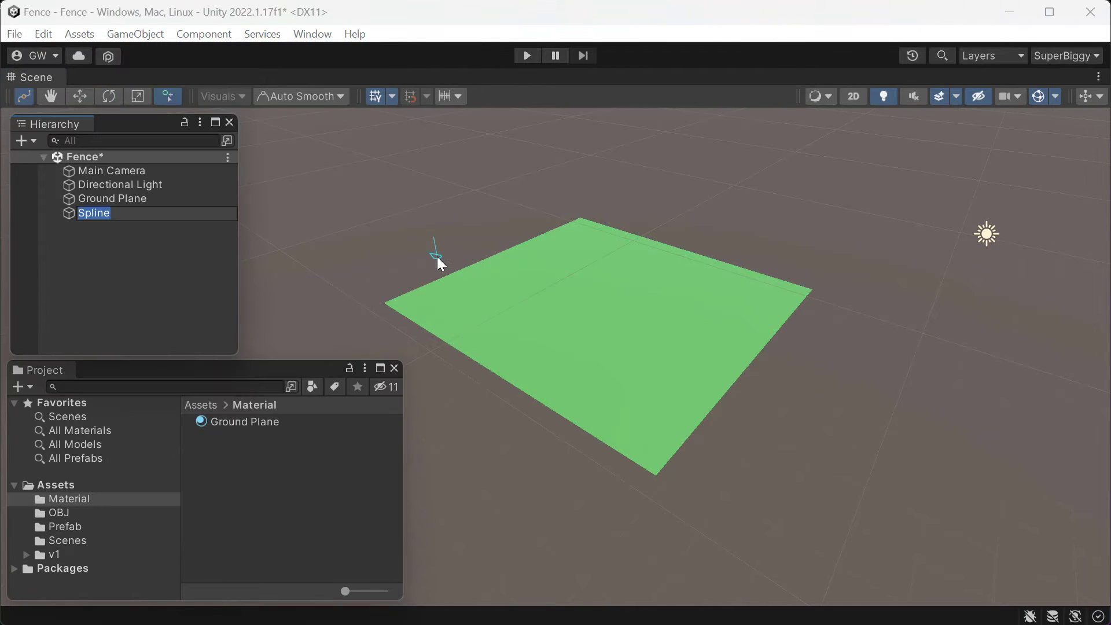
{"action": "left_click", "coordinate": [591, 245]}
{"action": "left_click_drag", "start_coordinate": [546, 301], "coordinate": [648, 344]}
{"action": "left_click_drag", "start_coordinate": [655, 405], "coordinate": [635, 430]}
{"action": "left_click", "coordinate": [615, 417]}
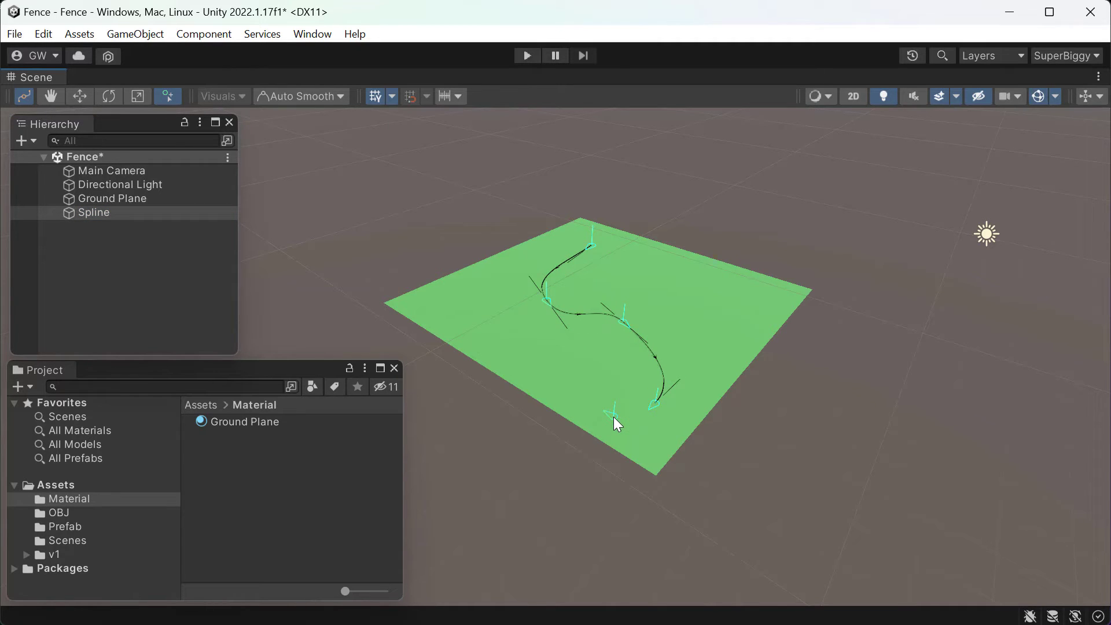
{"action": "key", "text": "Escape"}
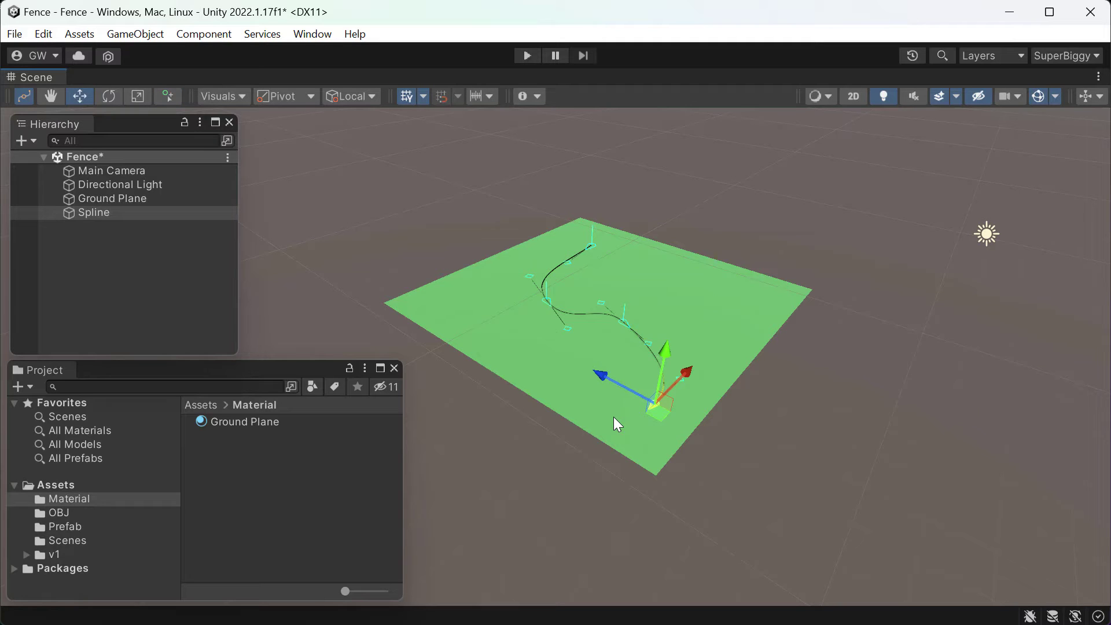
- Reshape the spline by moving its third and last knots and adjusting the tangents into wider bends, and leave spline editing
{"action": "mouse_move", "coordinate": [567, 328]}
{"action": "left_mouse_down"}
{"action": "mouse_move", "coordinate": [573, 342]}
{"action": "mouse_move", "coordinate": [557, 346]}
{"action": "left_mouse_up"}
{"action": "left_click_drag", "start_coordinate": [624, 321], "coordinate": [702, 341]}
{"action": "left_click_drag", "start_coordinate": [707, 284], "coordinate": [606, 370]}
{"action": "mouse_move", "coordinate": [609, 299]}
{"action": "left_mouse_down"}
{"action": "mouse_move", "coordinate": [640, 319]}
{"action": "mouse_move", "coordinate": [621, 293]}
{"action": "left_mouse_up"}
{"action": "left_click", "coordinate": [656, 405]}
{"action": "left_click_drag", "start_coordinate": [661, 414], "coordinate": [651, 442]}
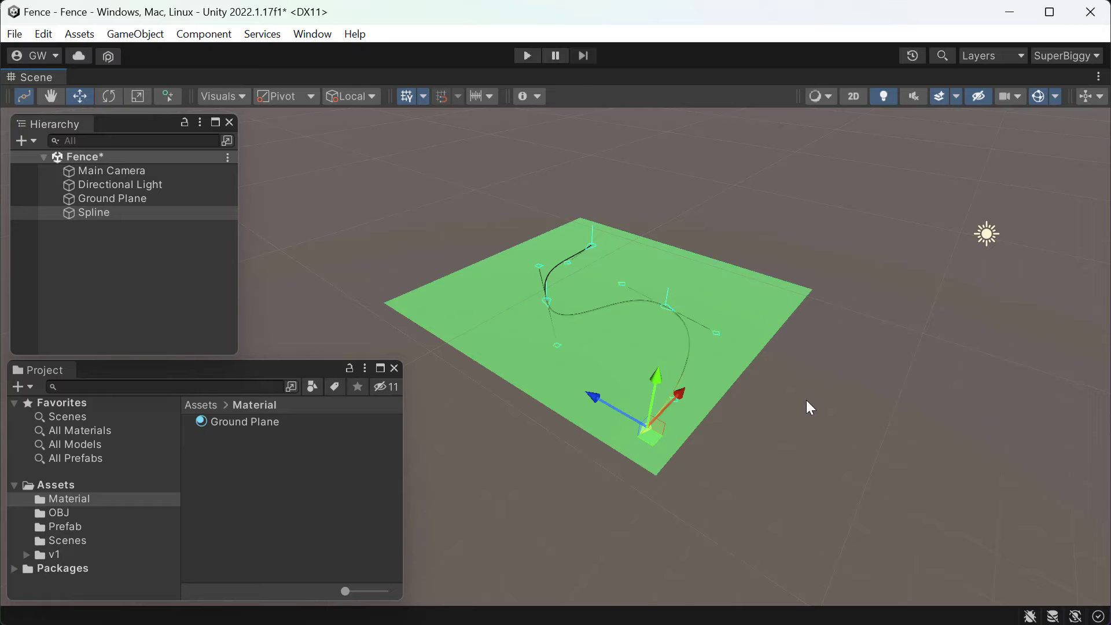
{"action": "key", "text": "Escape"}
- Open the spline's properties in an enlarged window beside the scene and add a Spline Instantiate component
{"action": "key", "text": "alt+p"}
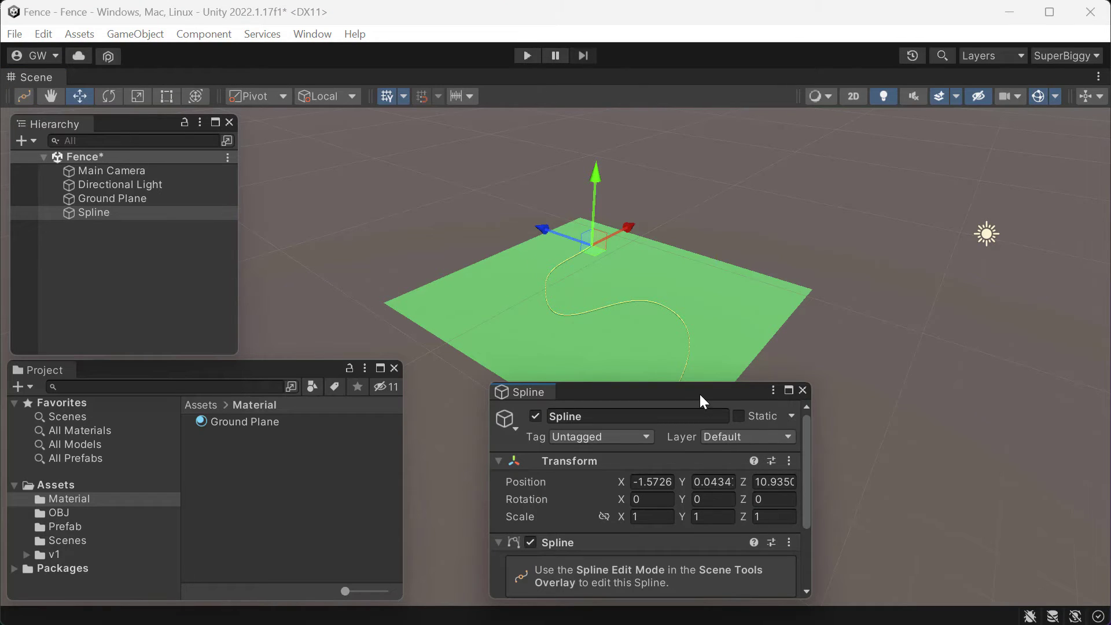
{"action": "left_click_drag", "start_coordinate": [733, 390], "coordinate": [1027, 130]}
{"action": "left_click_drag", "start_coordinate": [785, 336], "coordinate": [848, 599]}
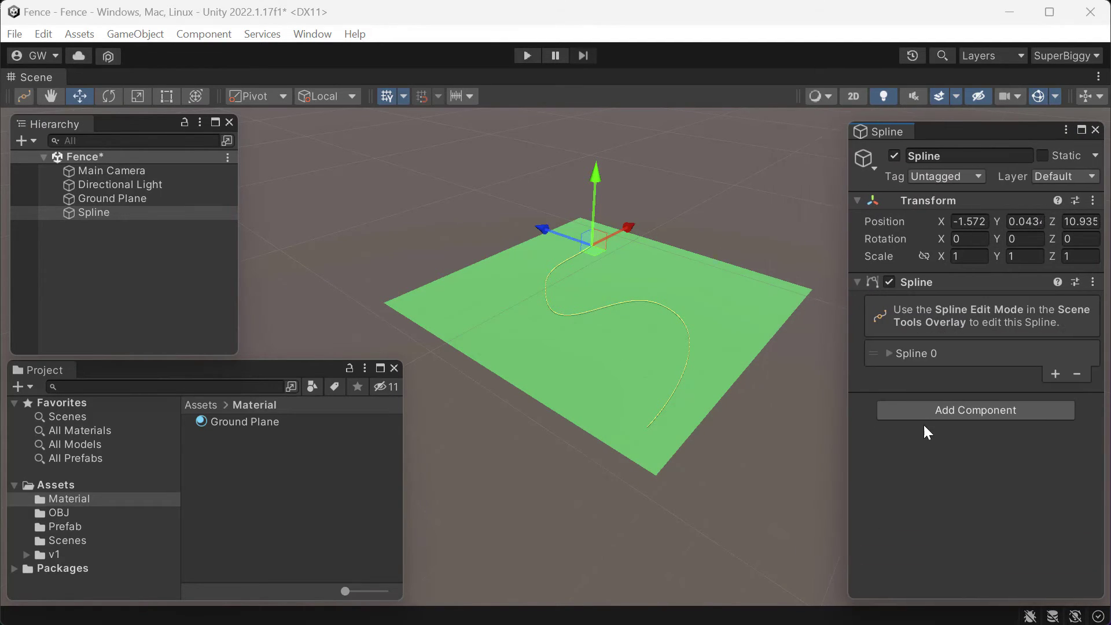
{"action": "left_click", "coordinate": [964, 415]}
{"action": "key", "text": "Down"}
{"action": "key", "text": "Down"}
{"action": "key", "text": "Down"}
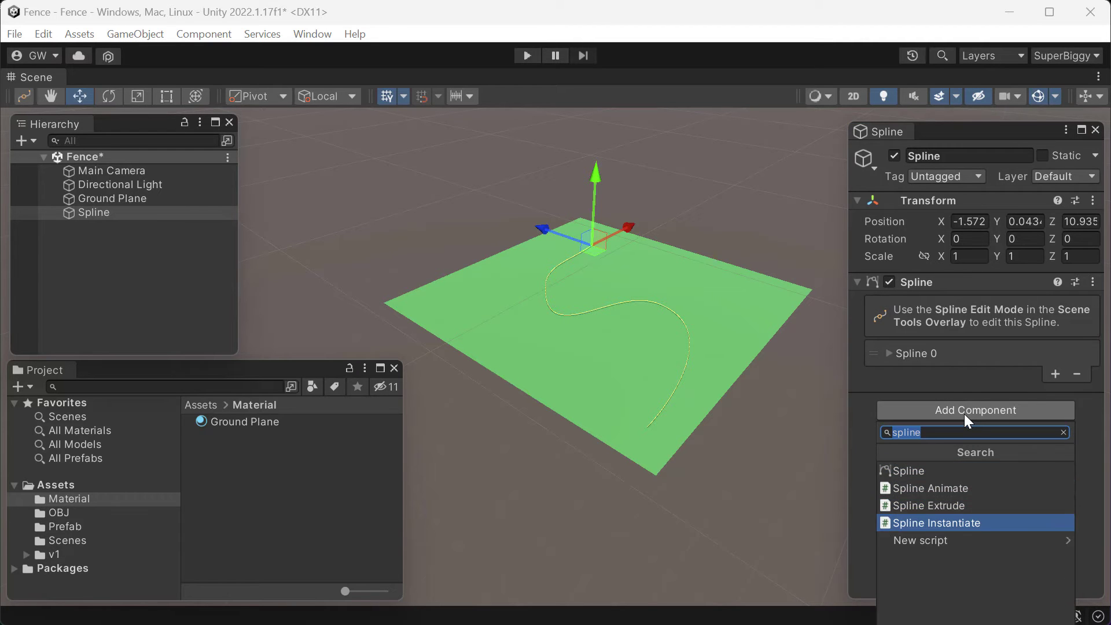
{"action": "key", "text": "Return"}
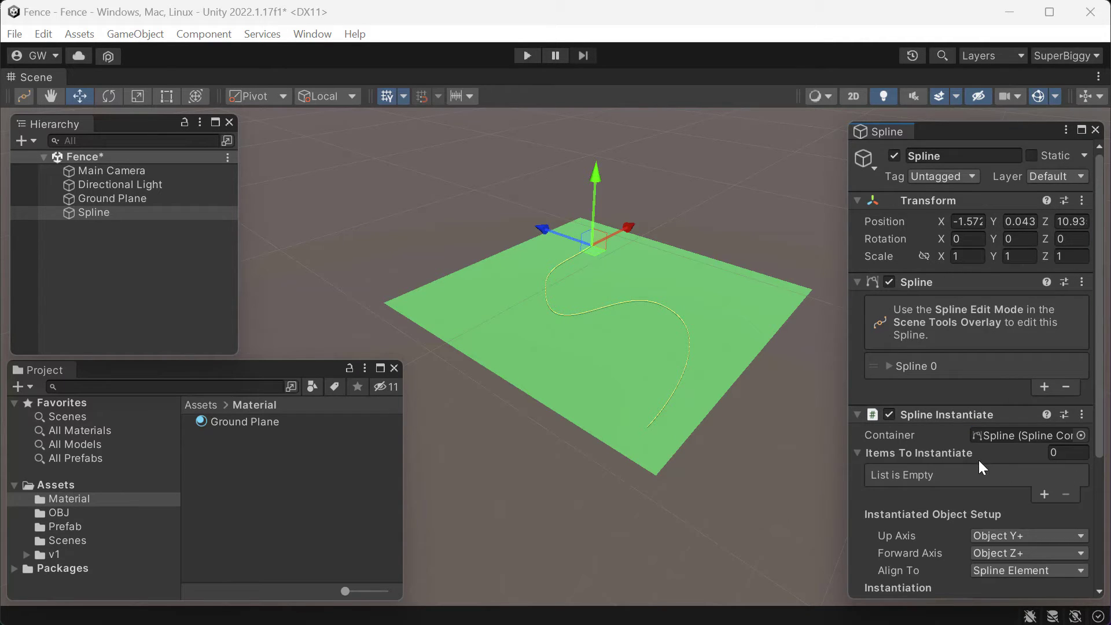
- Show the contents of the Prefab folder and set the number of Items To Instantiate to 8
{"action": "scroll", "coordinate": [978, 460], "scroll_direction": "down", "scroll_amount": 2}
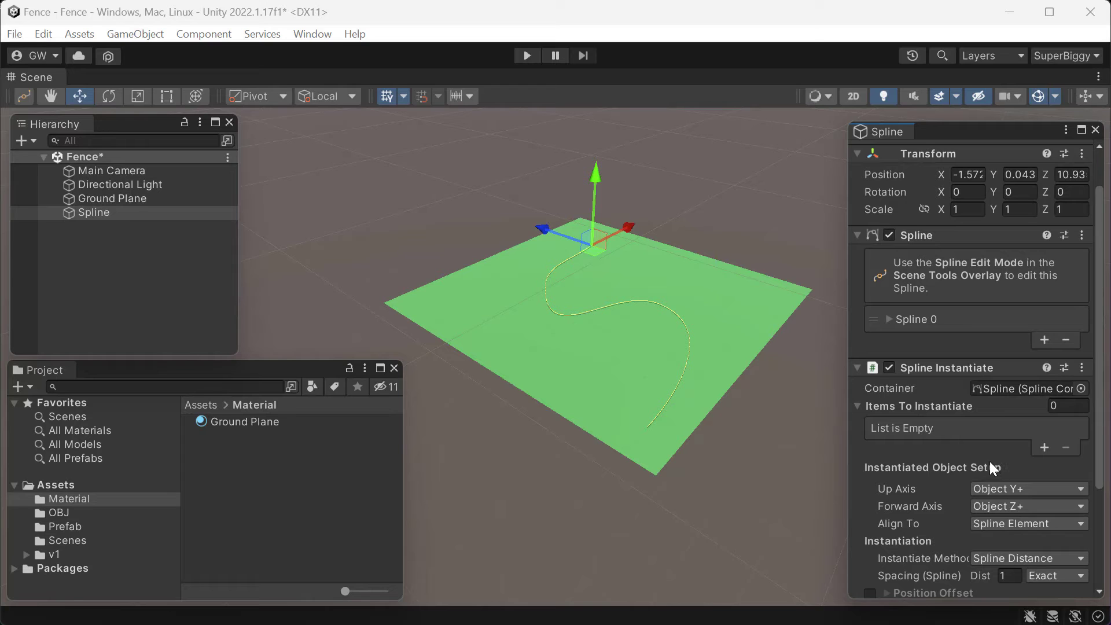
{"action": "scroll", "coordinate": [1038, 404], "scroll_direction": "down", "scroll_amount": 2}
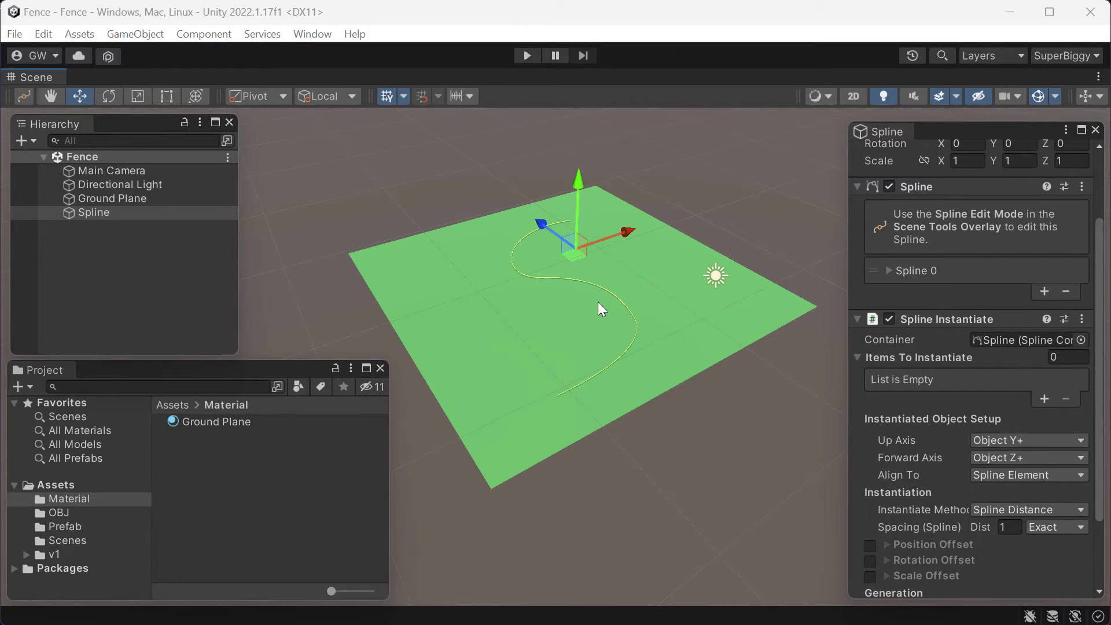
{"action": "left_click", "coordinate": [82, 525]}
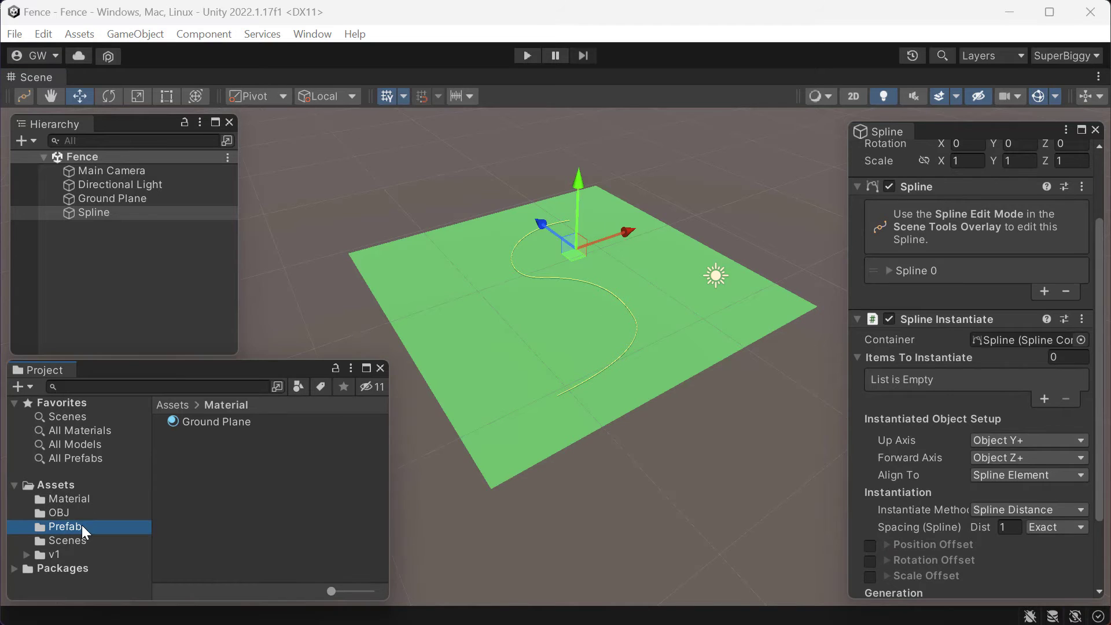
{"action": "left_click", "coordinate": [1069, 357]}
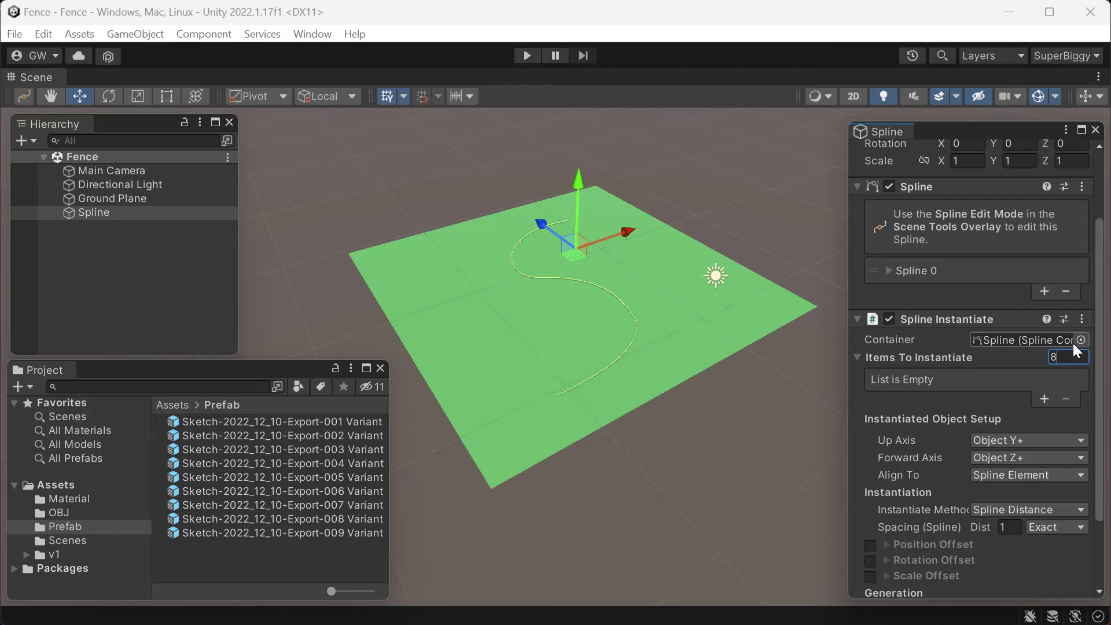
{"action": "type", "text": "8"}
{"action": "key", "text": "Return"}
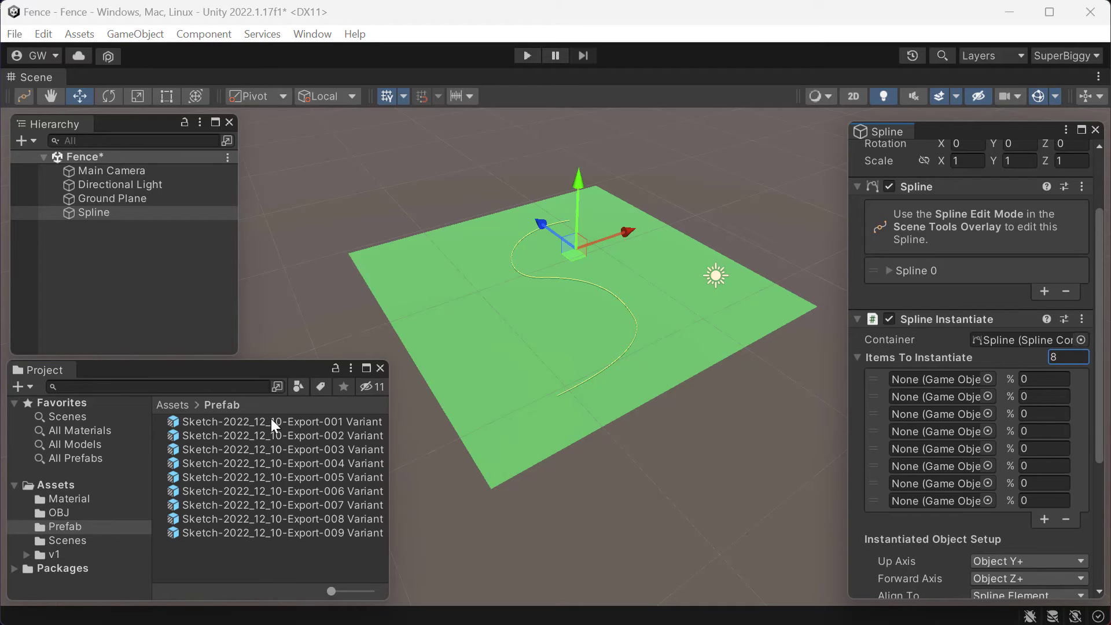
- Assign the Export-001 to Export-008 Variant prefabs to the eight item slots, and preview the Export-009 Variant prefab
{"action": "left_click_drag", "start_coordinate": [272, 421], "coordinate": [978, 379]}
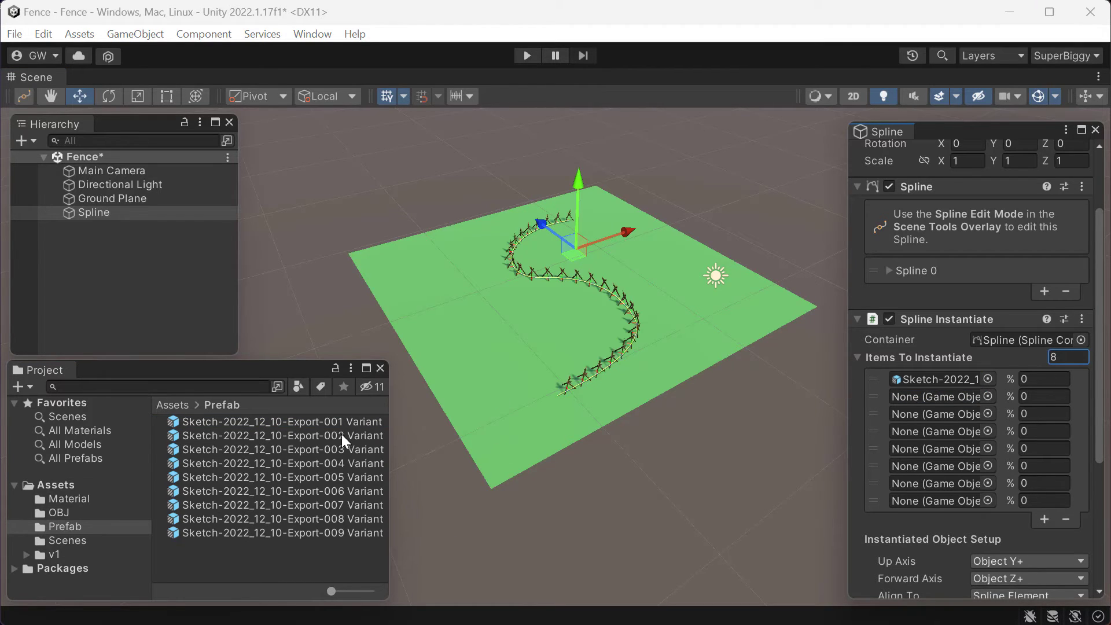
{"action": "mouse_move", "coordinate": [342, 436]}
{"action": "left_mouse_down"}
{"action": "mouse_move", "coordinate": [917, 387]}
{"action": "mouse_move", "coordinate": [893, 421]}
{"action": "mouse_move", "coordinate": [914, 414]}
{"action": "left_mouse_up"}
{"action": "left_click_drag", "start_coordinate": [342, 464], "coordinate": [891, 436]}
{"action": "mouse_move", "coordinate": [356, 475]}
{"action": "left_mouse_down"}
{"action": "mouse_move", "coordinate": [906, 470]}
{"action": "mouse_move", "coordinate": [885, 451]}
{"action": "mouse_move", "coordinate": [901, 480]}
{"action": "mouse_move", "coordinate": [894, 470]}
{"action": "left_mouse_up"}
{"action": "mouse_move", "coordinate": [374, 498]}
{"action": "left_mouse_down"}
{"action": "mouse_move", "coordinate": [623, 511]}
{"action": "mouse_move", "coordinate": [923, 483]}
{"action": "left_mouse_up"}
{"action": "left_click_drag", "start_coordinate": [348, 519], "coordinate": [904, 507]}
{"action": "double_click", "coordinate": [332, 533]}
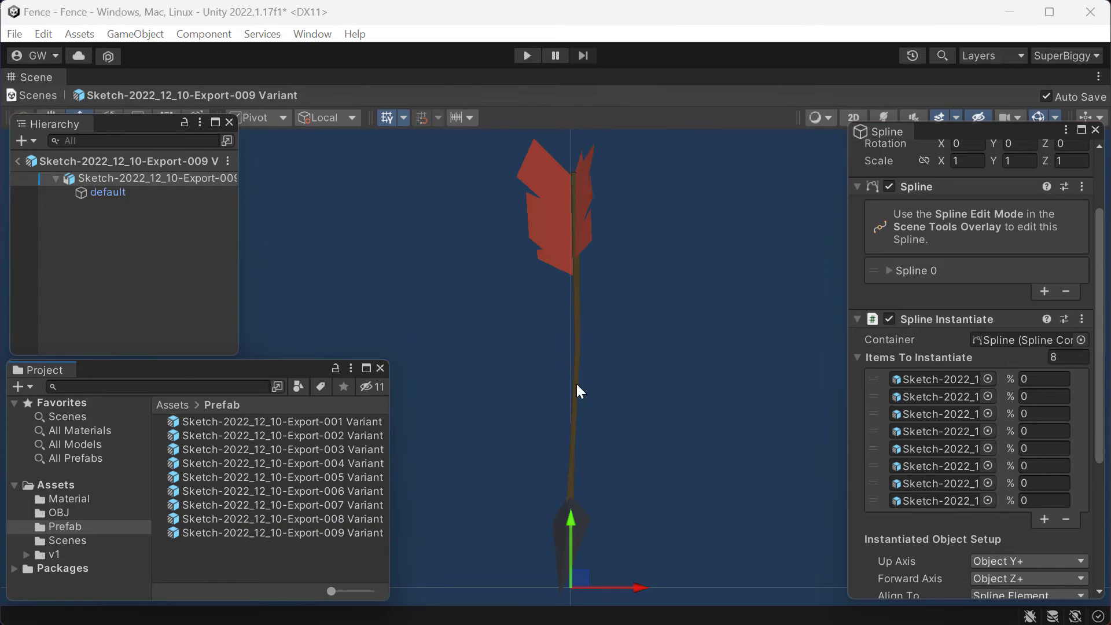
{"action": "left_click", "coordinate": [17, 160]}
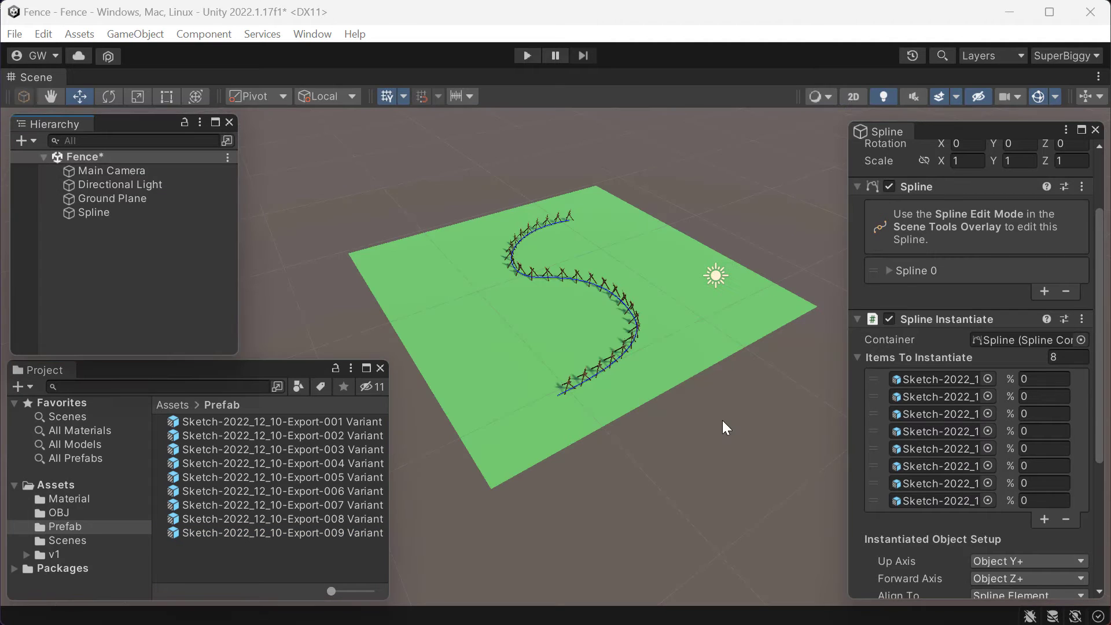
- Set the probability of each of the eight items to instantiate to 100
{"action": "left_click", "coordinate": [1061, 379]}
{"action": "type", "text": "100"}
{"action": "key", "text": "ctrl+a"}
{"action": "type", "text": "v"}
{"action": "left_click", "coordinate": [1056, 397]}
{"action": "type", "text": "100"}
{"action": "left_click", "coordinate": [1053, 413]}
{"action": "type", "text": "100"}
{"action": "left_click", "coordinate": [1049, 430]}
{"action": "type", "text": "100"}
{"action": "left_click", "coordinate": [1047, 447]}
{"action": "type", "text": "100"}
{"action": "left_click", "coordinate": [1045, 466]}
{"action": "type", "text": "100"}
{"action": "left_click", "coordinate": [1043, 483]}
{"action": "type", "text": "100"}
{"action": "left_click", "coordinate": [1042, 500]}
{"action": "type", "text": "100"}
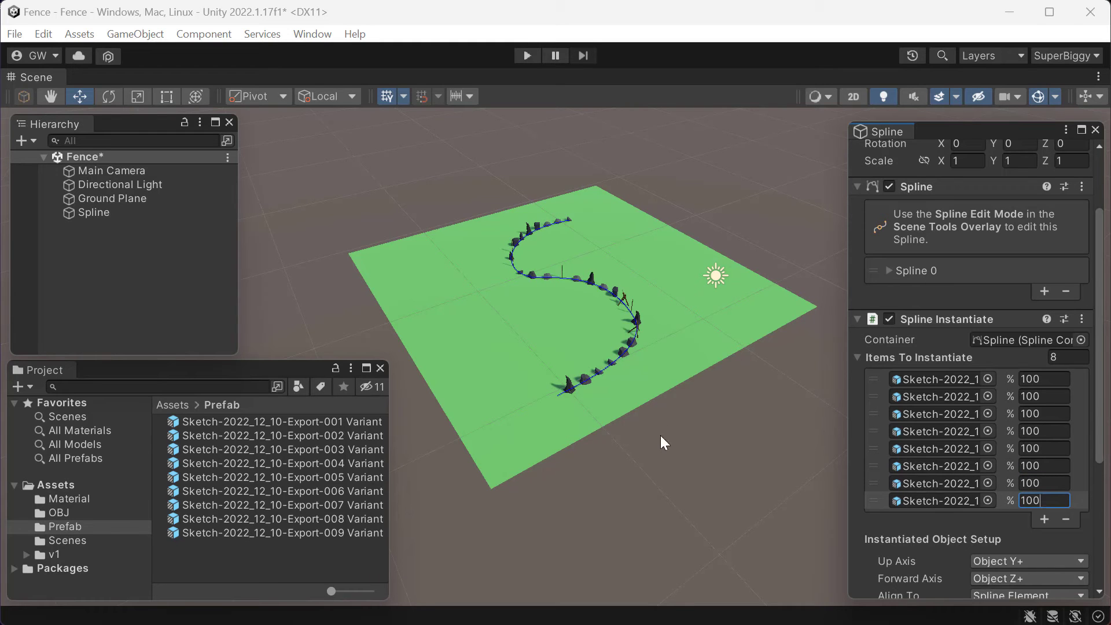
- Close the Project and Hierarchy windows and view the objects along the spline from close up
{"action": "scroll", "coordinate": [717, 342], "scroll_direction": "up", "scroll_amount": 10}
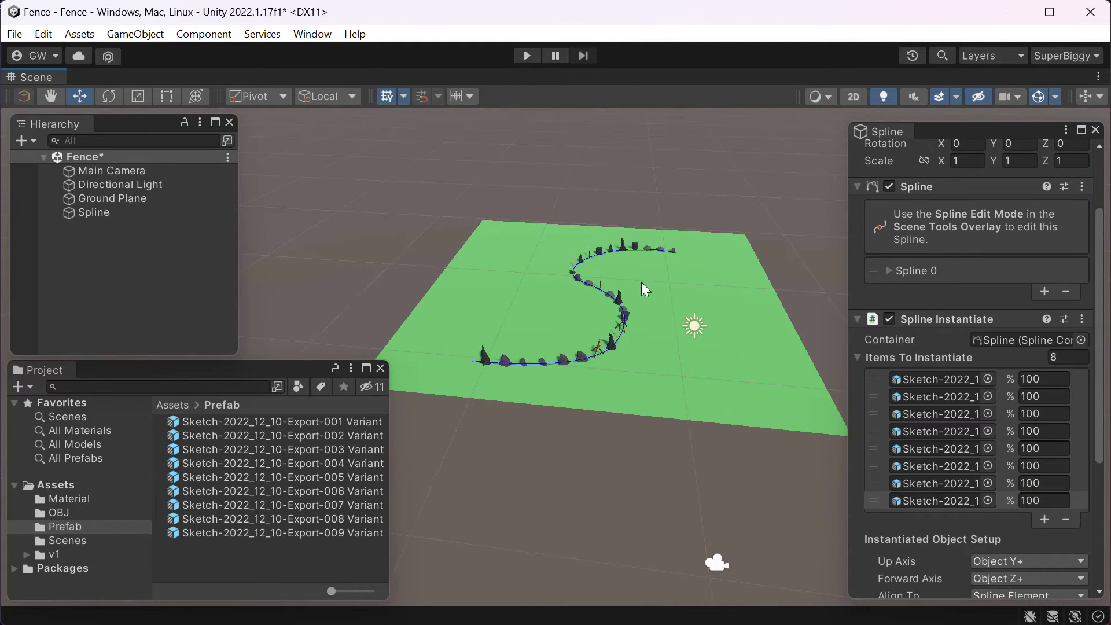
{"action": "scroll", "coordinate": [676, 287], "scroll_direction": "down", "scroll_amount": 3}
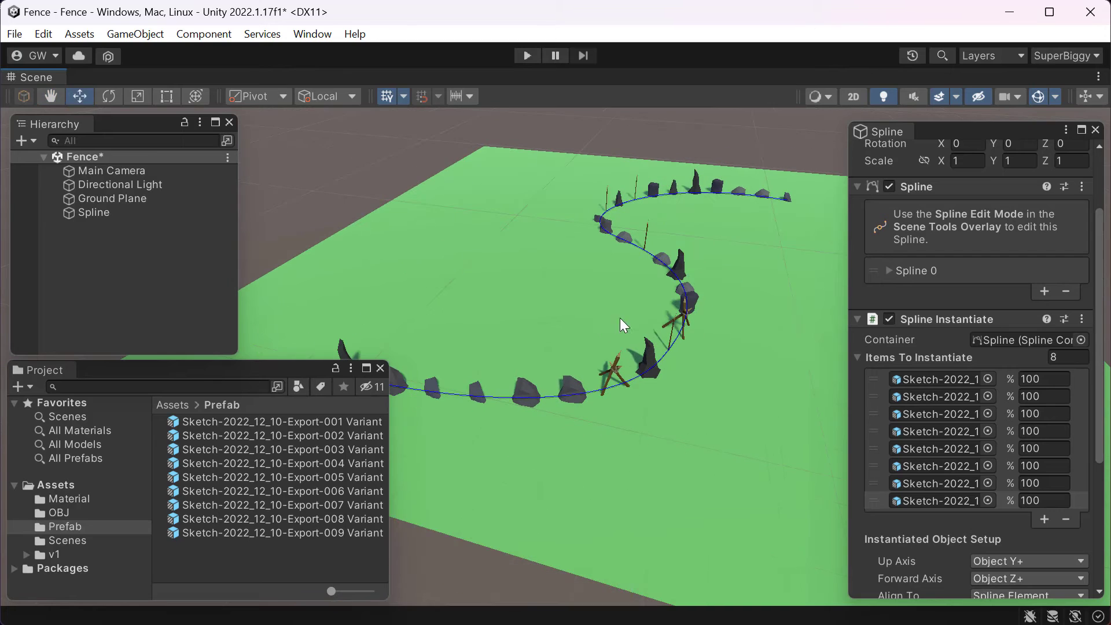
{"action": "left_click", "coordinate": [381, 368]}
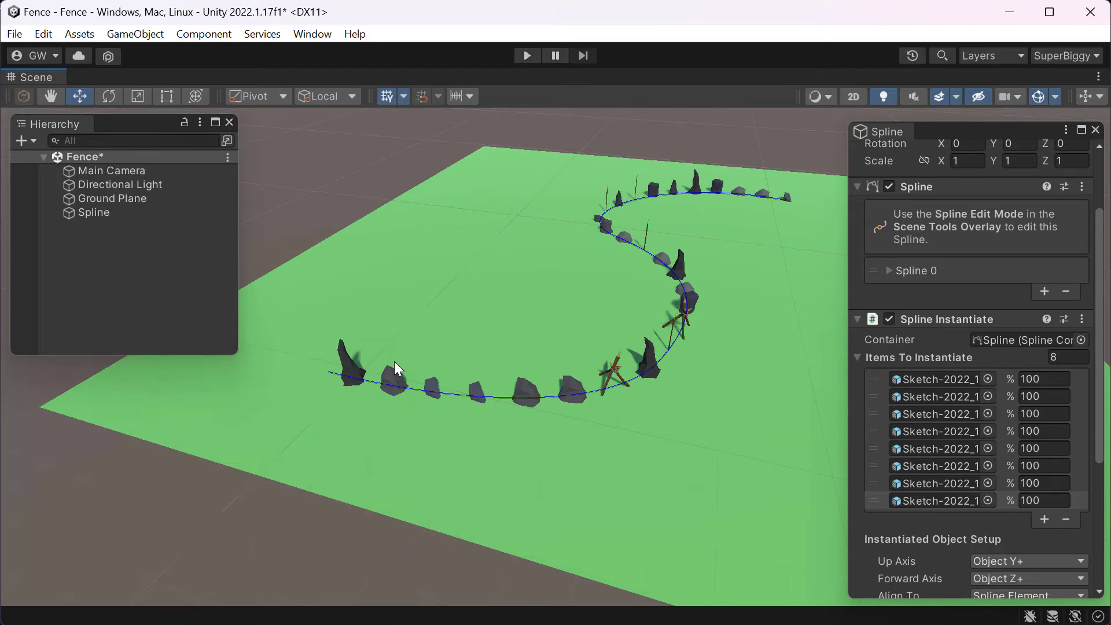
{"action": "left_click", "coordinate": [229, 122]}
{"action": "scroll", "coordinate": [372, 181], "scroll_direction": "up", "scroll_amount": 5}
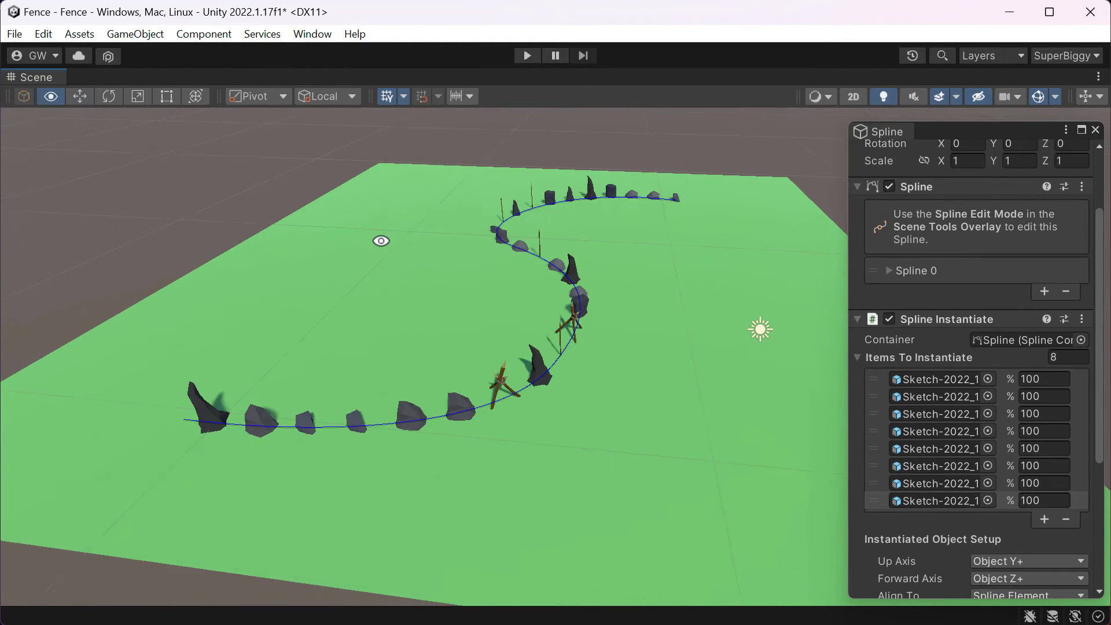
{"action": "scroll", "coordinate": [470, 286], "scroll_direction": "down", "scroll_amount": 2}
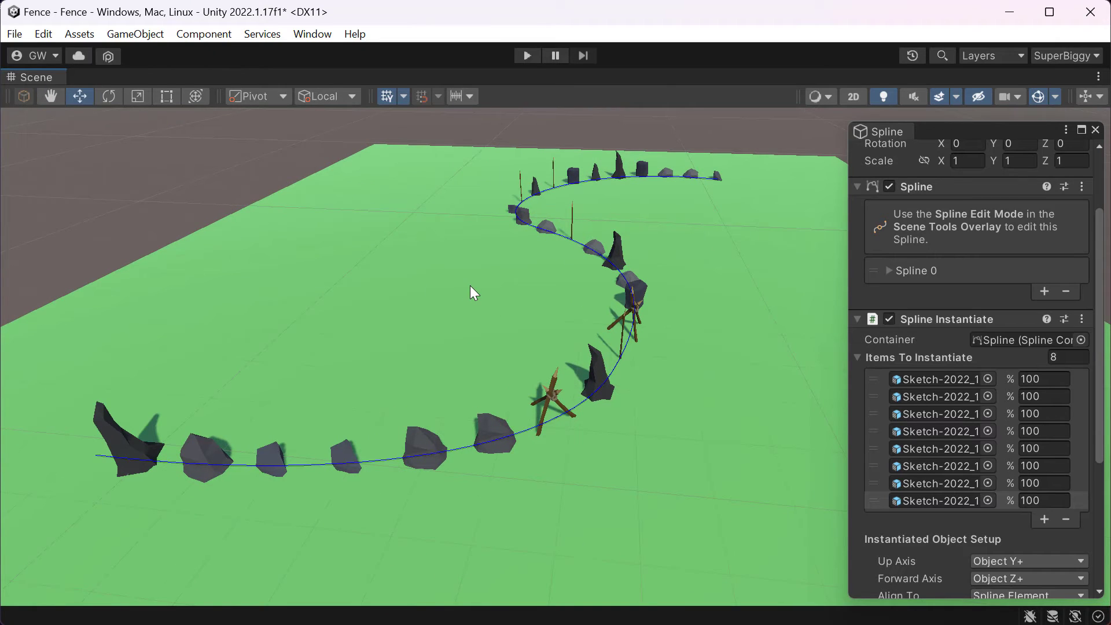
- Collapse the first Spline Instantiate component, add a second one to the spline and give it one empty item slot
{"action": "left_click", "coordinate": [857, 319]}
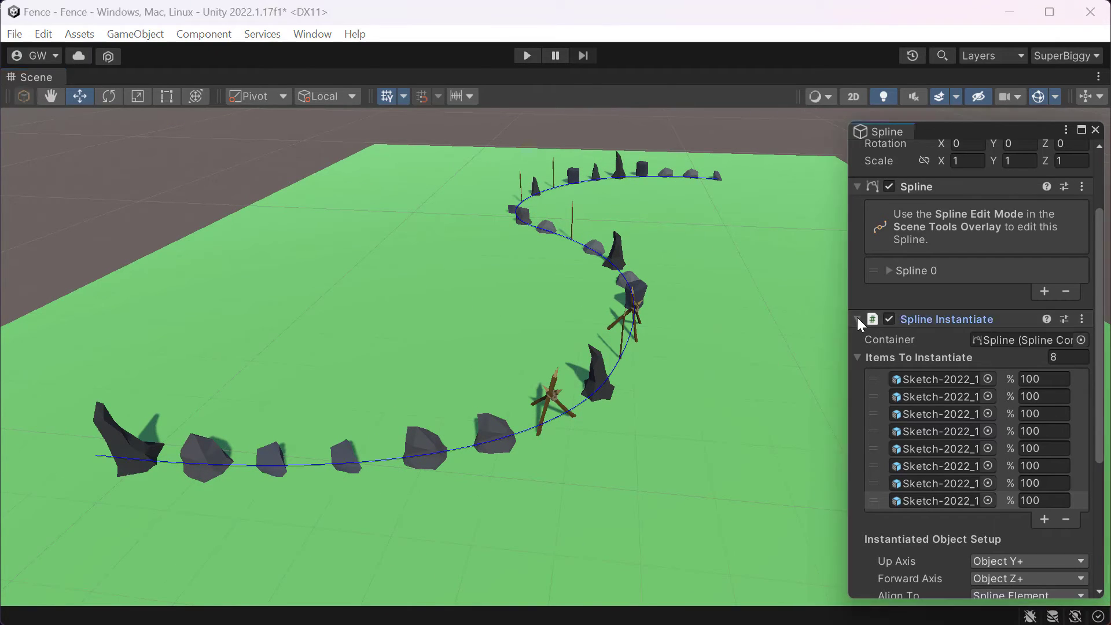
{"action": "left_click", "coordinate": [995, 429]}
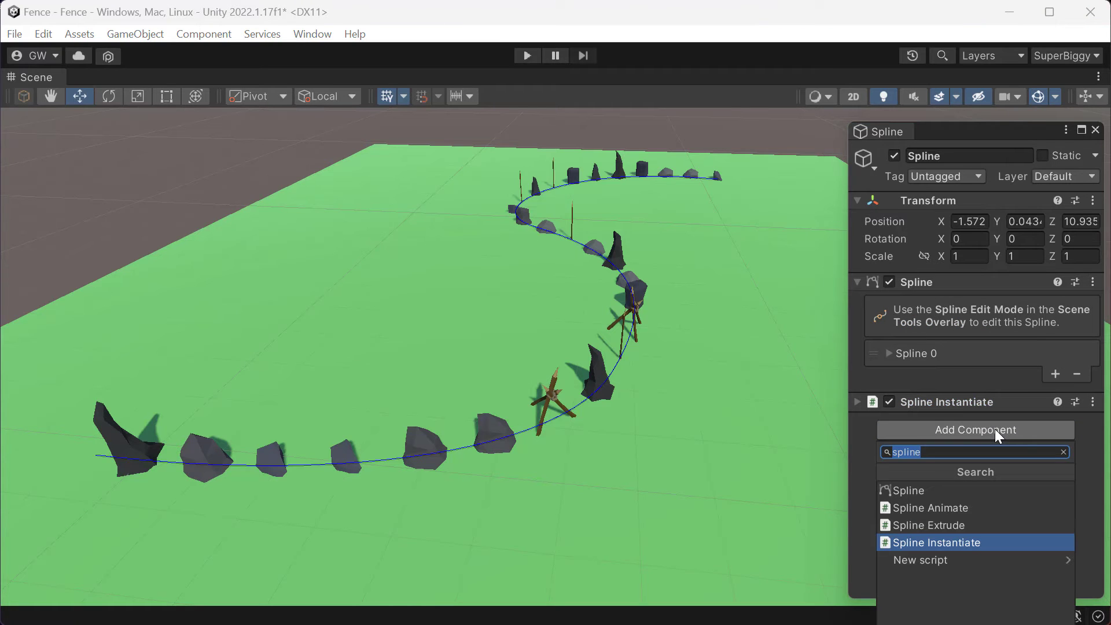
{"action": "key", "text": "Return"}
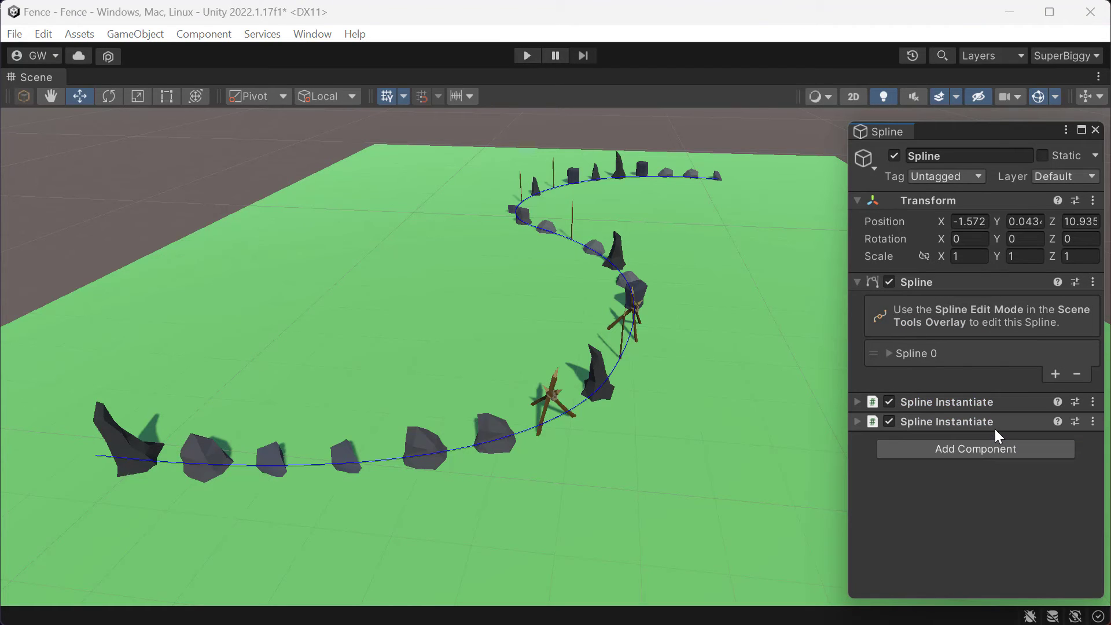
{"action": "left_click", "coordinate": [856, 421]}
{"action": "scroll", "coordinate": [983, 445], "scroll_direction": "down", "scroll_amount": 3}
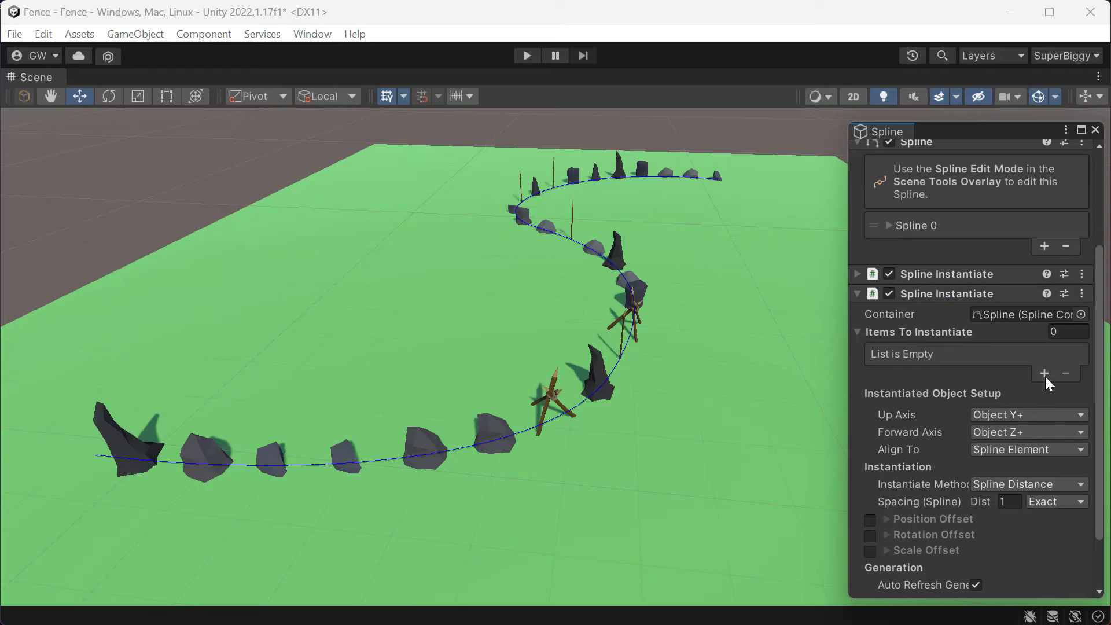
{"action": "left_click", "coordinate": [1045, 374]}
{"action": "left_click", "coordinate": [989, 353]}
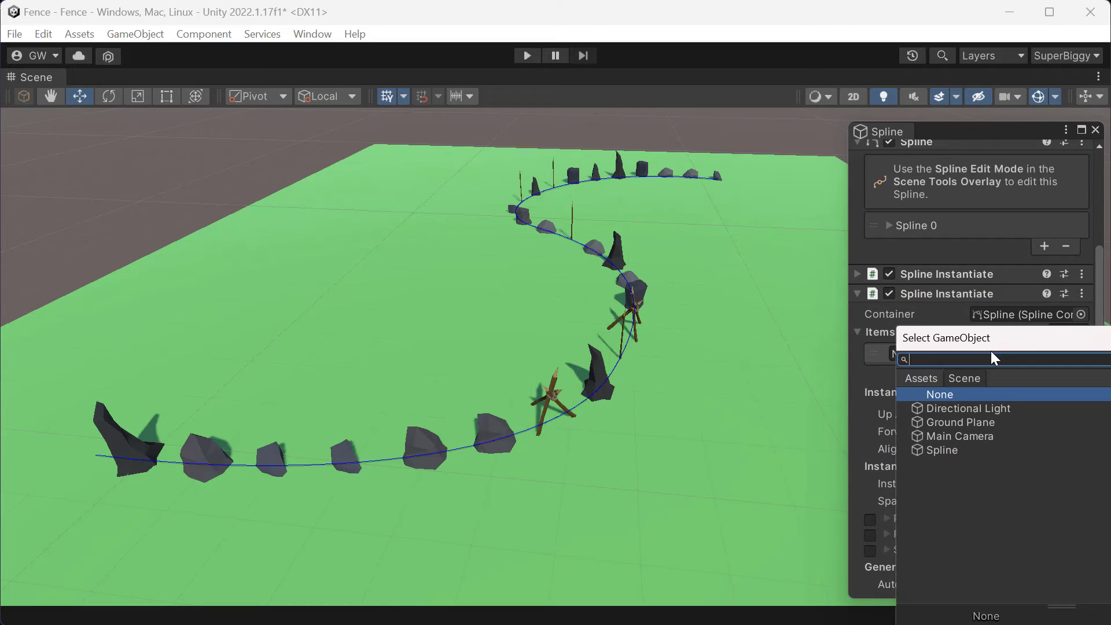
{"action": "left_click", "coordinate": [921, 379]}
{"action": "left_click_drag", "start_coordinate": [997, 343], "coordinate": [850, 272]}
{"action": "scroll", "coordinate": [875, 389], "scroll_direction": "down", "scroll_amount": 5}
{"action": "scroll", "coordinate": [977, 510], "scroll_direction": "down", "scroll_amount": 2}
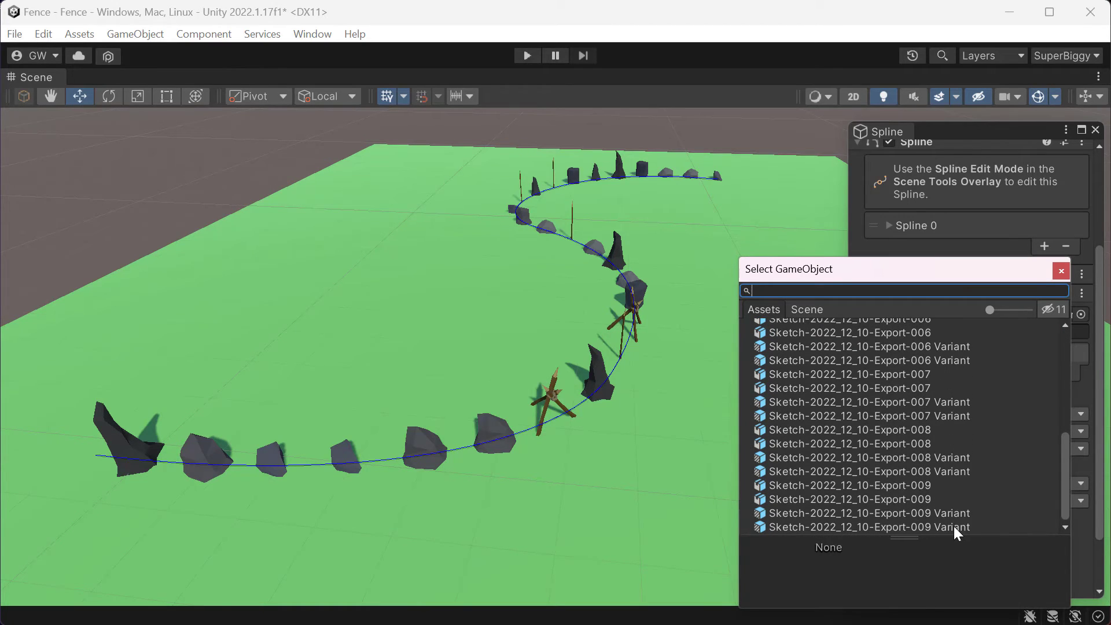
{"action": "left_click", "coordinate": [1061, 270]}
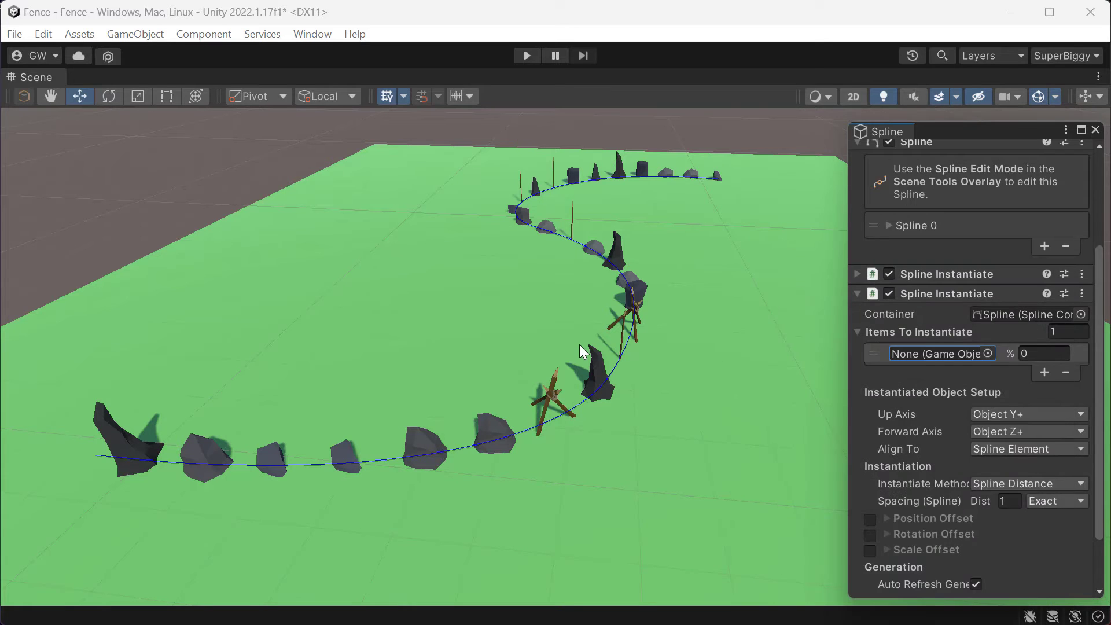
- Assign the Export-009 Variant prefab from the Prefab folder to the second Spline Instantiate component's item slot and close the Project and Hierarchy windows
{"action": "key", "text": "ctrl+4"}
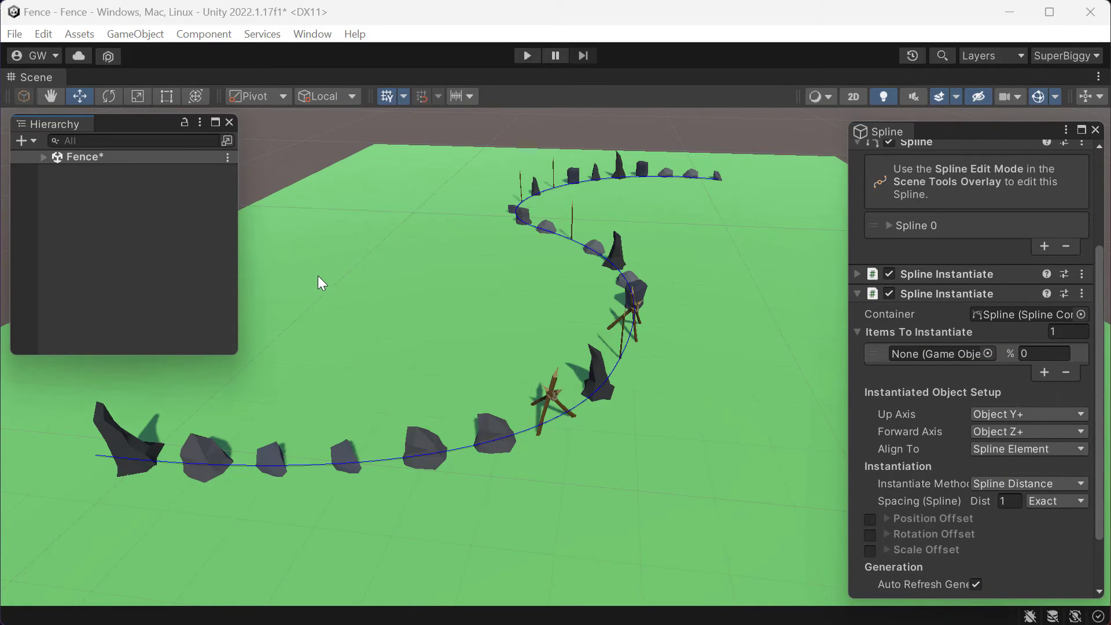
{"action": "key", "text": "ctrl+5"}
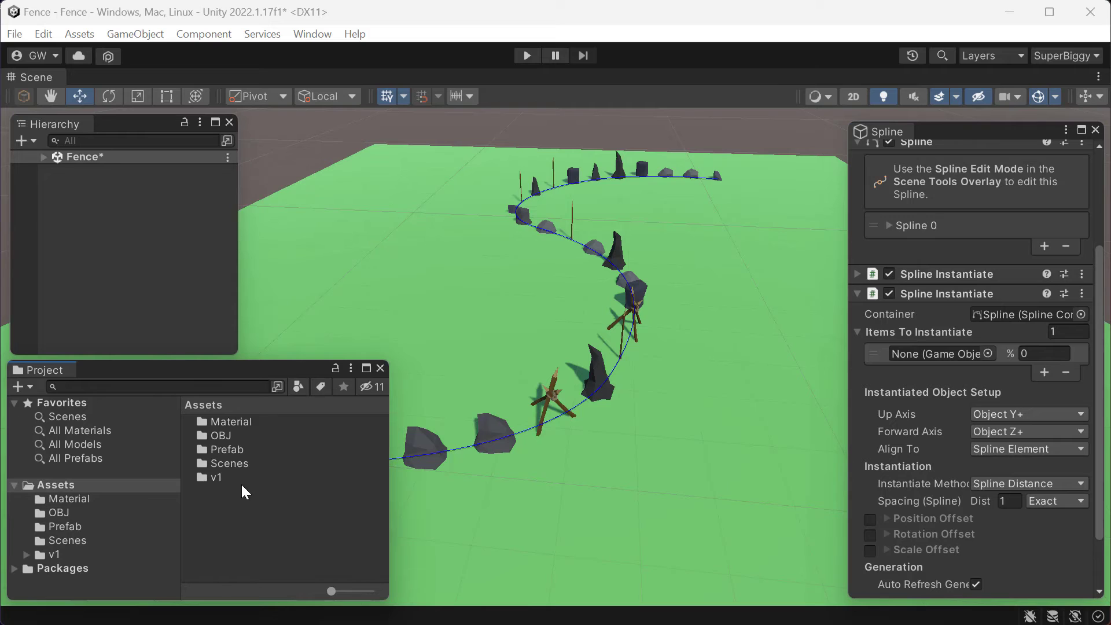
{"action": "left_click", "coordinate": [79, 527]}
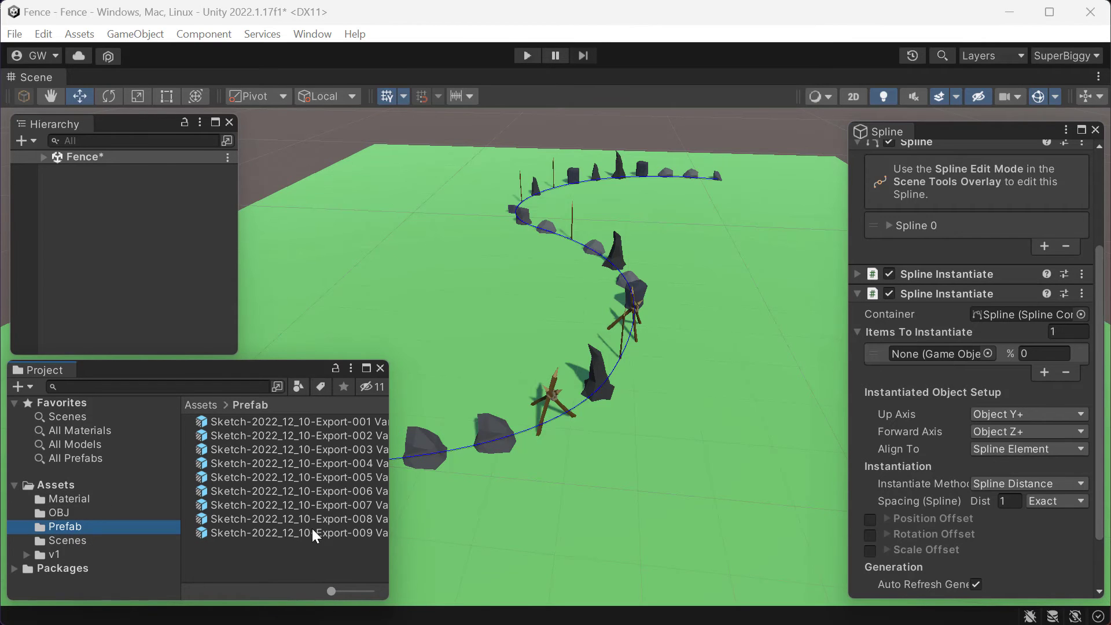
{"action": "left_click_drag", "start_coordinate": [316, 532], "coordinate": [955, 361]}
{"action": "left_click", "coordinate": [380, 369]}
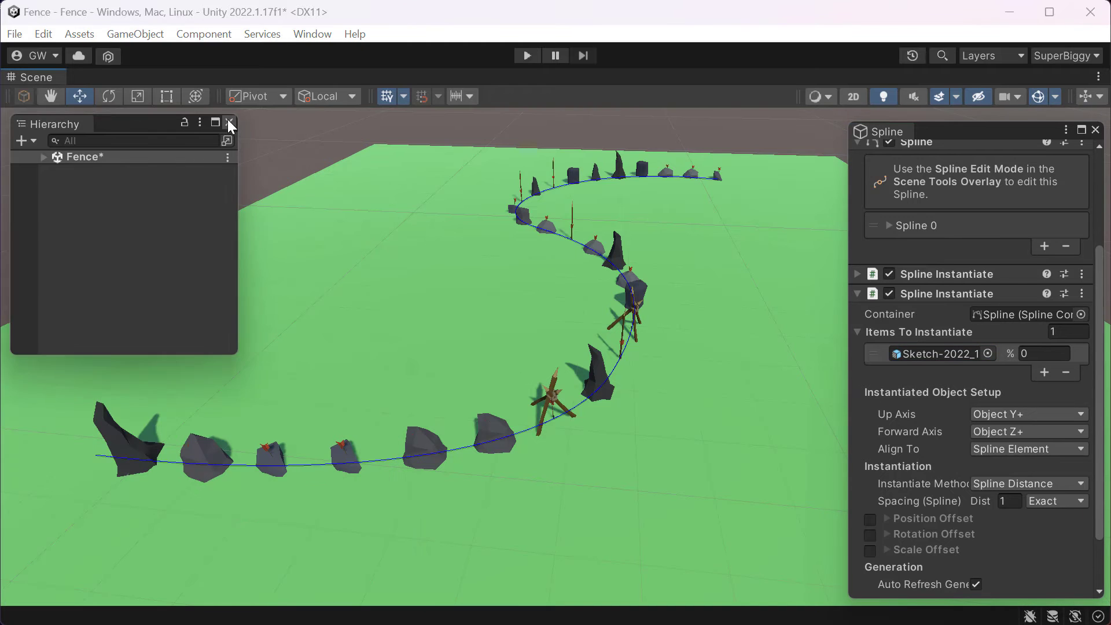
{"action": "left_click", "coordinate": [229, 122]}
- Enable the position offset of the second Spline Instantiate component and set its X offset to 1.23
{"action": "scroll", "coordinate": [945, 480], "scroll_direction": "down", "scroll_amount": 2}
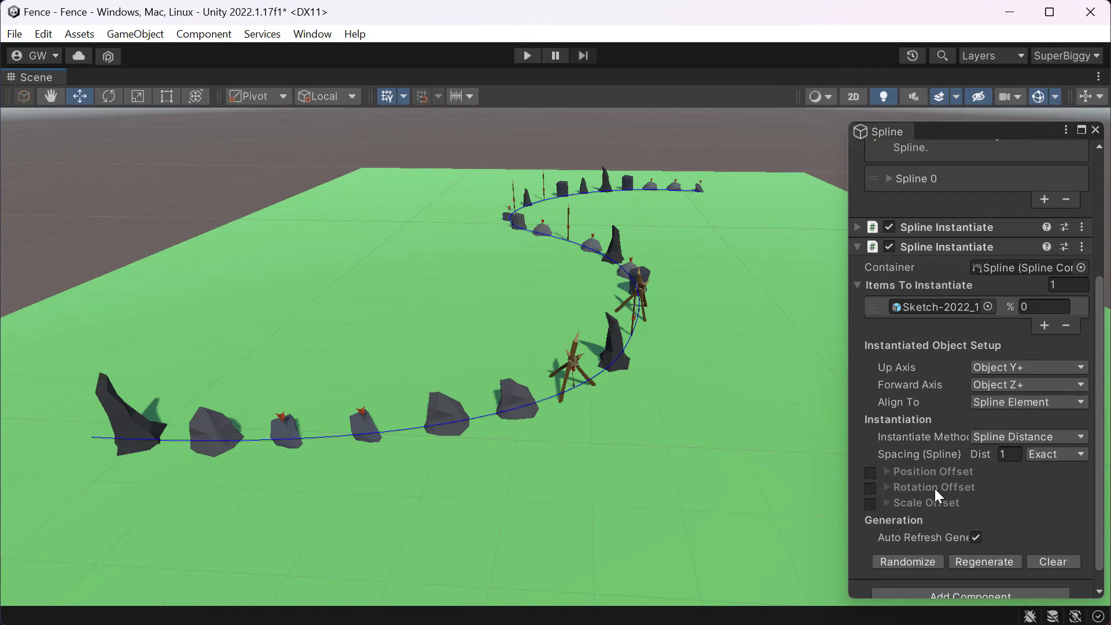
{"action": "left_click", "coordinate": [870, 473]}
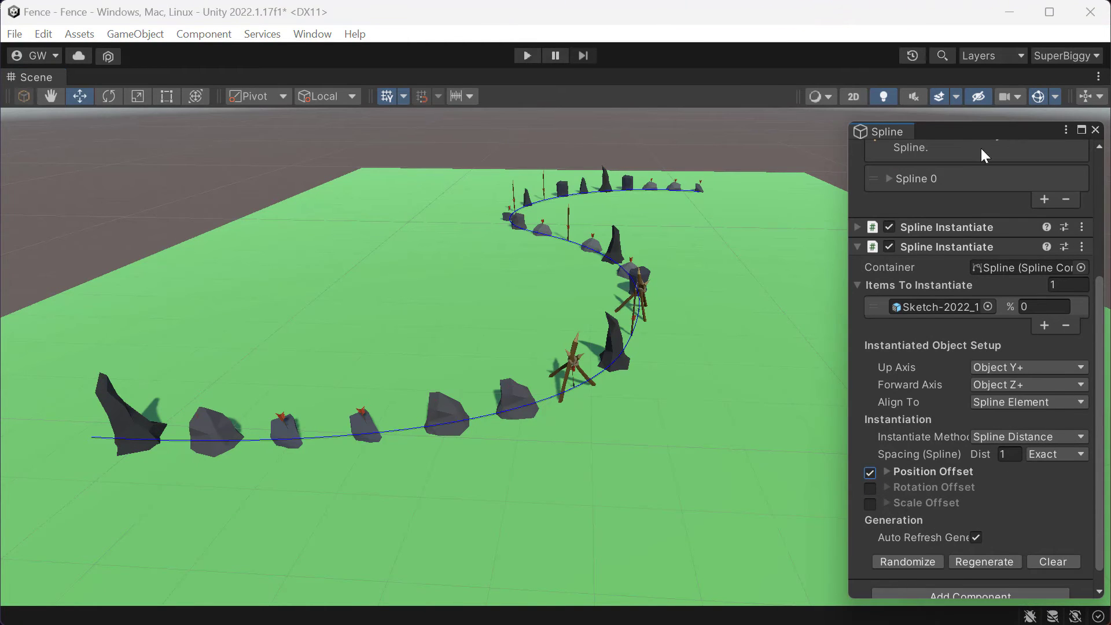
{"action": "left_click_drag", "start_coordinate": [643, 290], "coordinate": [689, 320], "text": "alt"}
{"action": "middle_click_drag", "start_coordinate": [689, 320], "coordinate": [793, 191]}
{"action": "scroll", "coordinate": [606, 370], "scroll_direction": "up", "scroll_amount": 10}
{"action": "middle_click_drag", "start_coordinate": [590, 342], "coordinate": [613, 372]}
{"action": "left_click", "coordinate": [886, 471]}
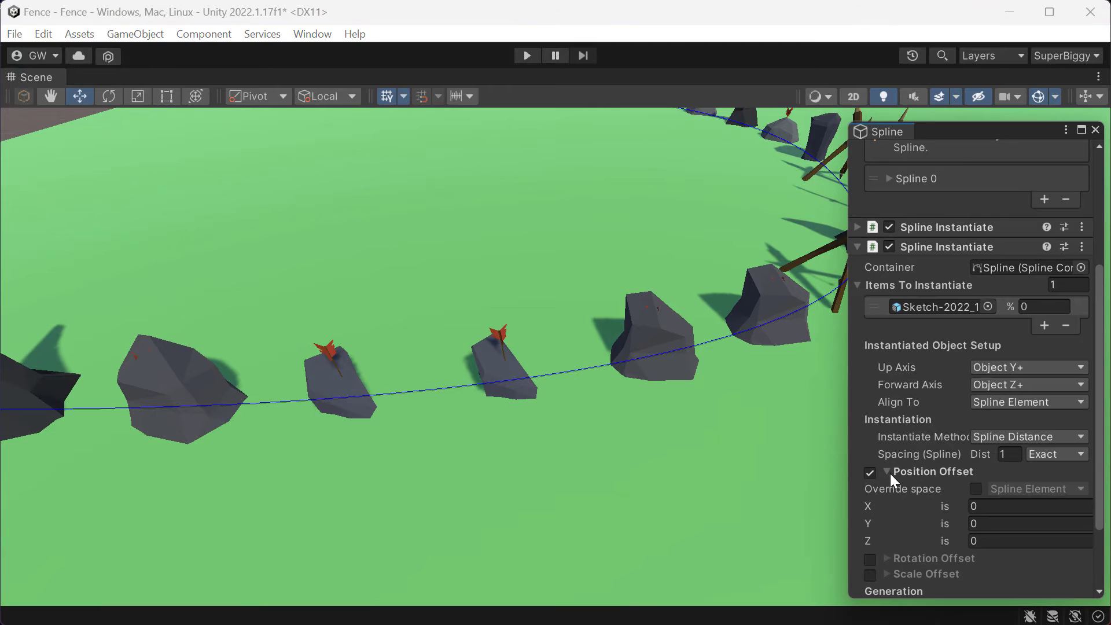
{"action": "left_click_drag", "start_coordinate": [944, 507], "coordinate": [966, 508]}
{"action": "scroll", "coordinate": [816, 477], "scroll_direction": "down", "scroll_amount": 4}
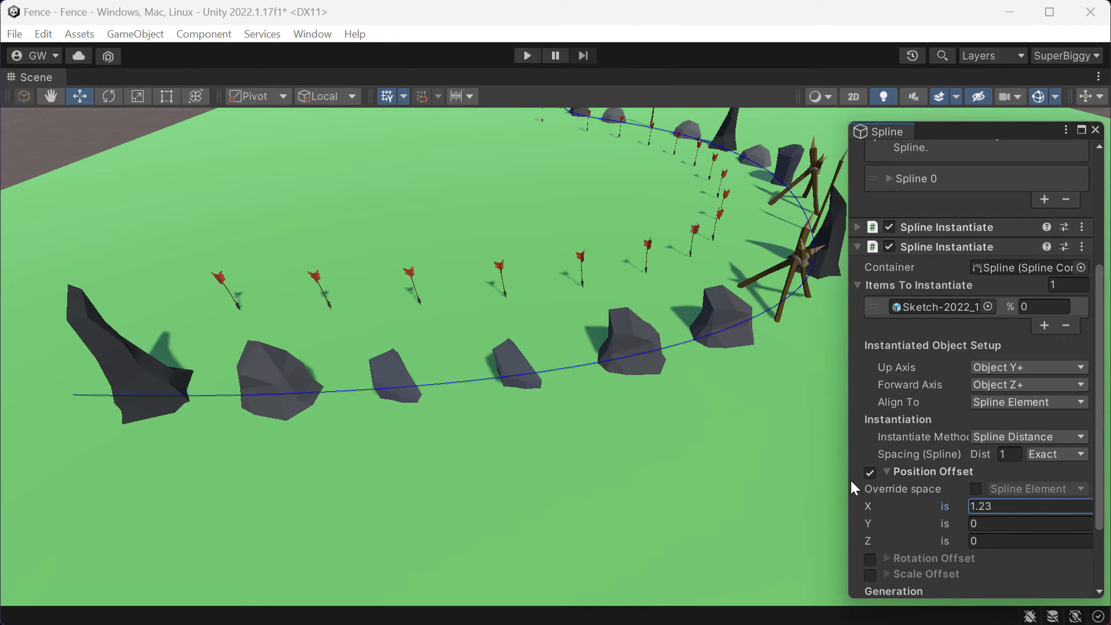
- Widen the Spline inspector window and make the arrows' X position offset random from -0.95 to 2.63
{"action": "left_click_drag", "start_coordinate": [845, 481], "coordinate": [775, 489]}
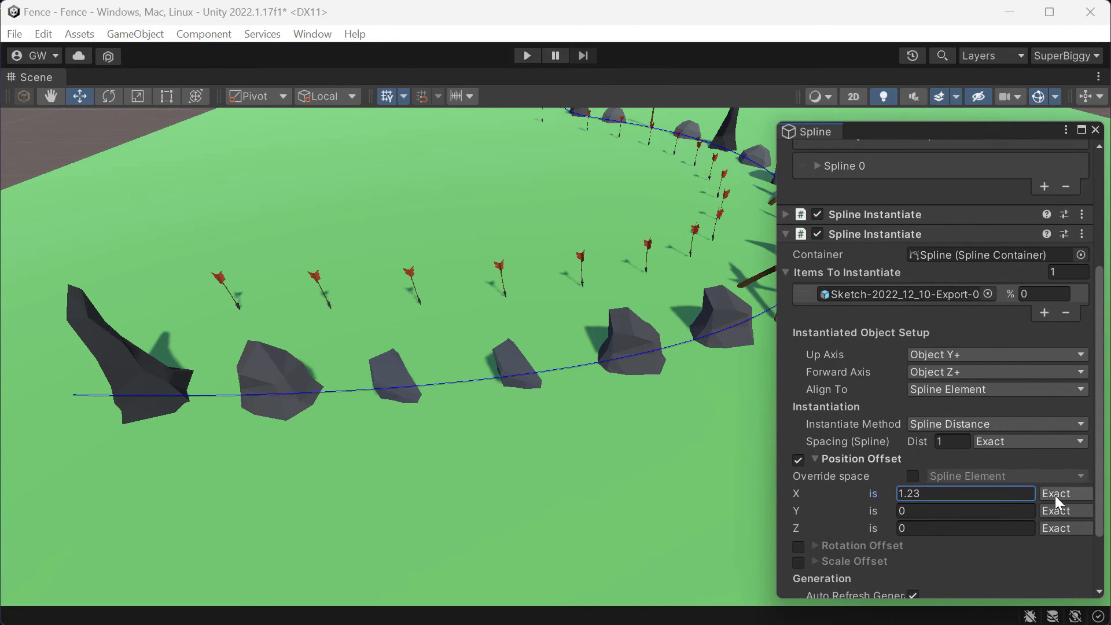
{"action": "middle_click_drag", "start_coordinate": [725, 329], "coordinate": [636, 442]}
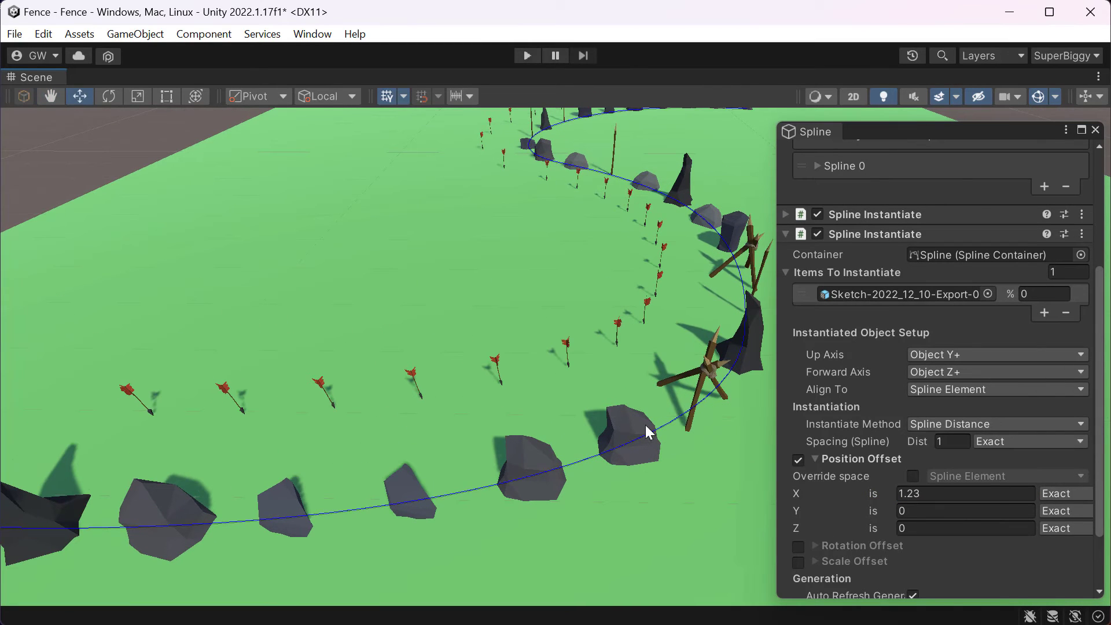
{"action": "left_click", "coordinate": [1046, 492]}
{"action": "left_click", "coordinate": [1082, 531]}
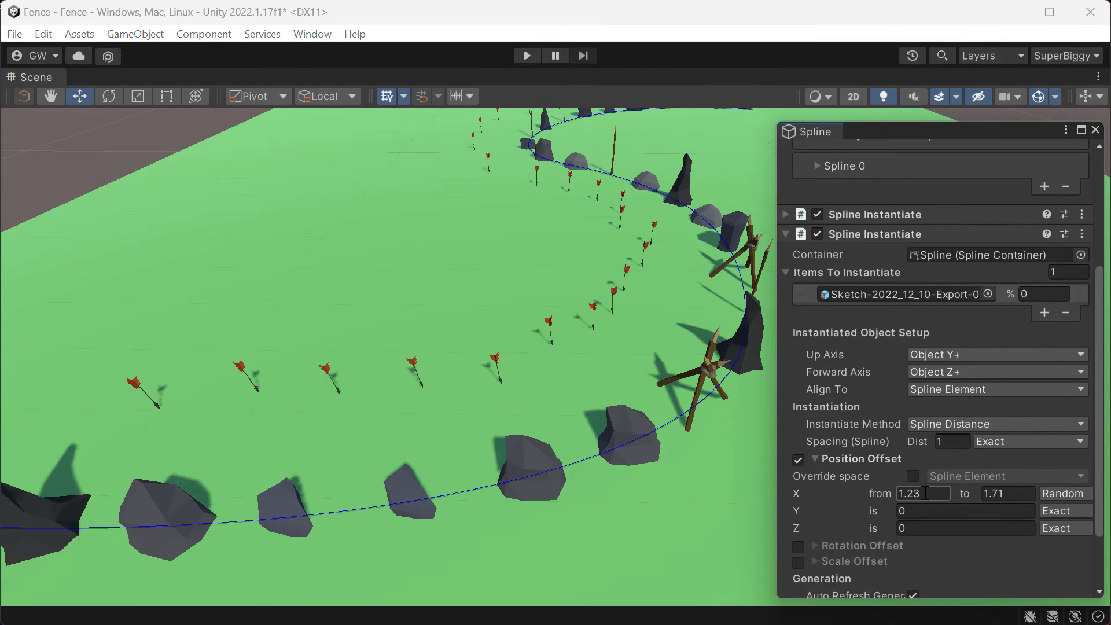
{"action": "left_click_drag", "start_coordinate": [873, 487], "coordinate": [849, 491]}
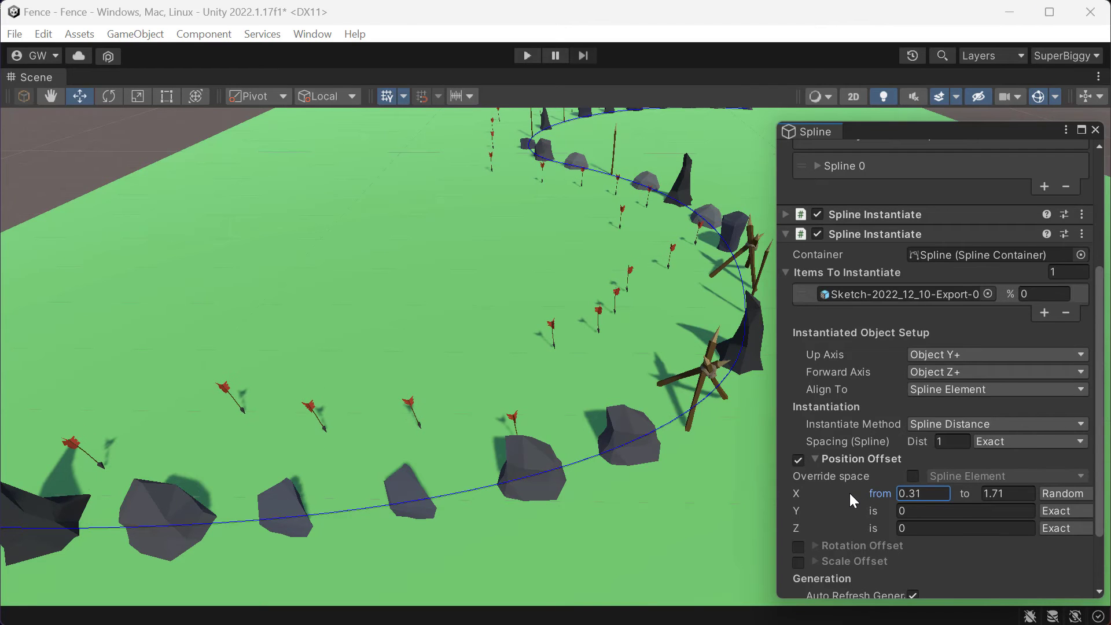
{"action": "left_click_drag", "start_coordinate": [971, 492], "coordinate": [997, 498]}
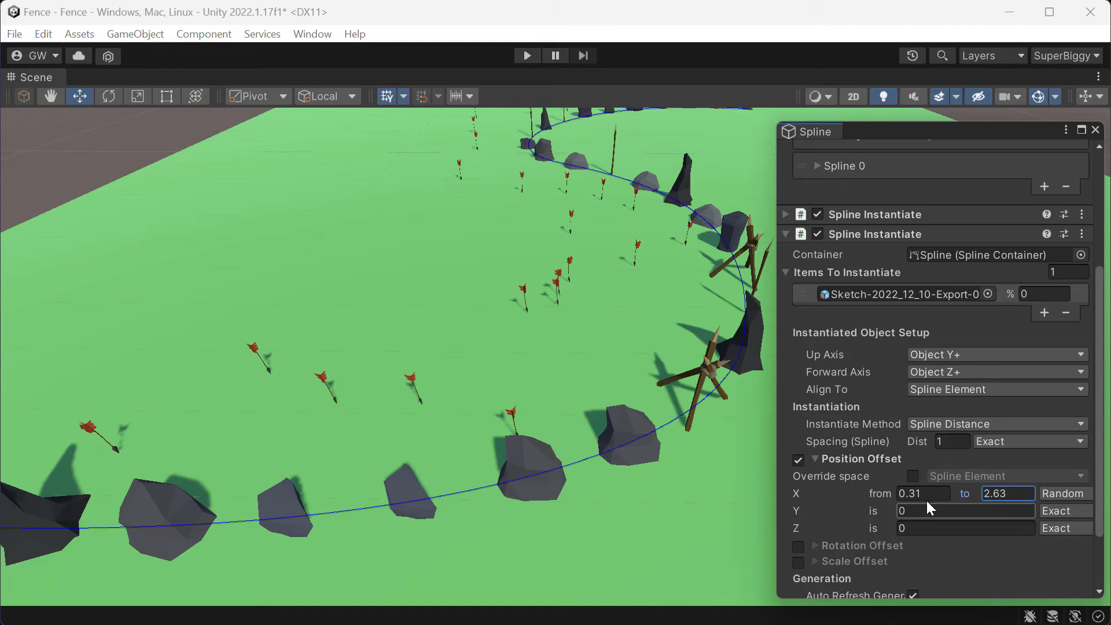
{"action": "left_click_drag", "start_coordinate": [886, 492], "coordinate": [851, 499]}
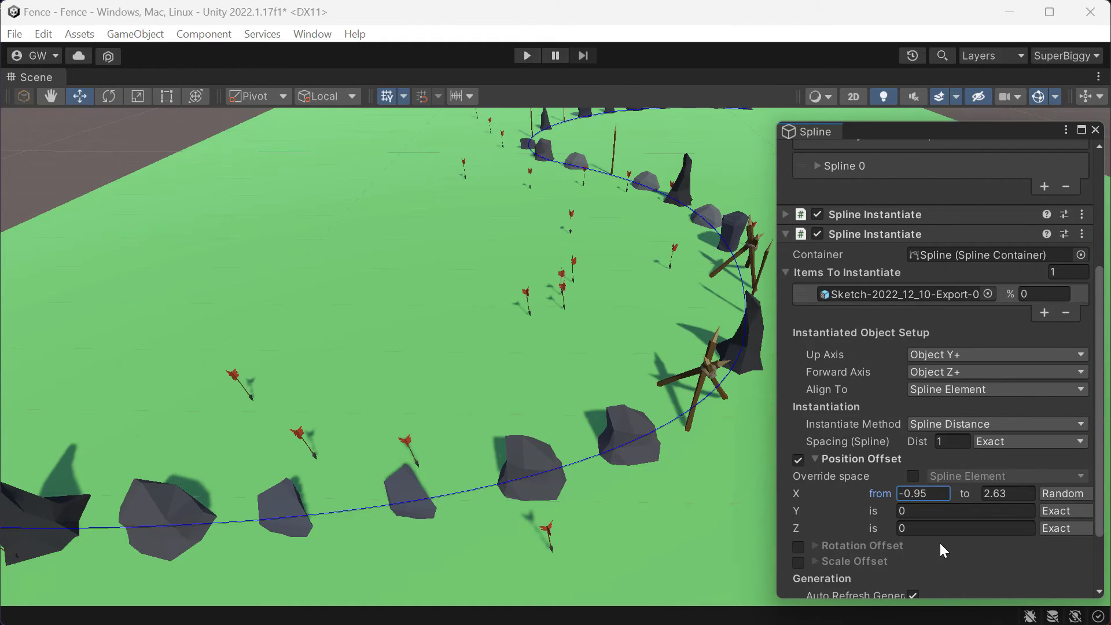
- Collapse the position offset settings, and enable and expand the rotation offset for the arrows
{"action": "left_click_drag", "start_coordinate": [687, 436], "coordinate": [628, 402], "text": "alt"}
{"action": "scroll", "coordinate": [627, 403], "scroll_direction": "up", "scroll_amount": 5}
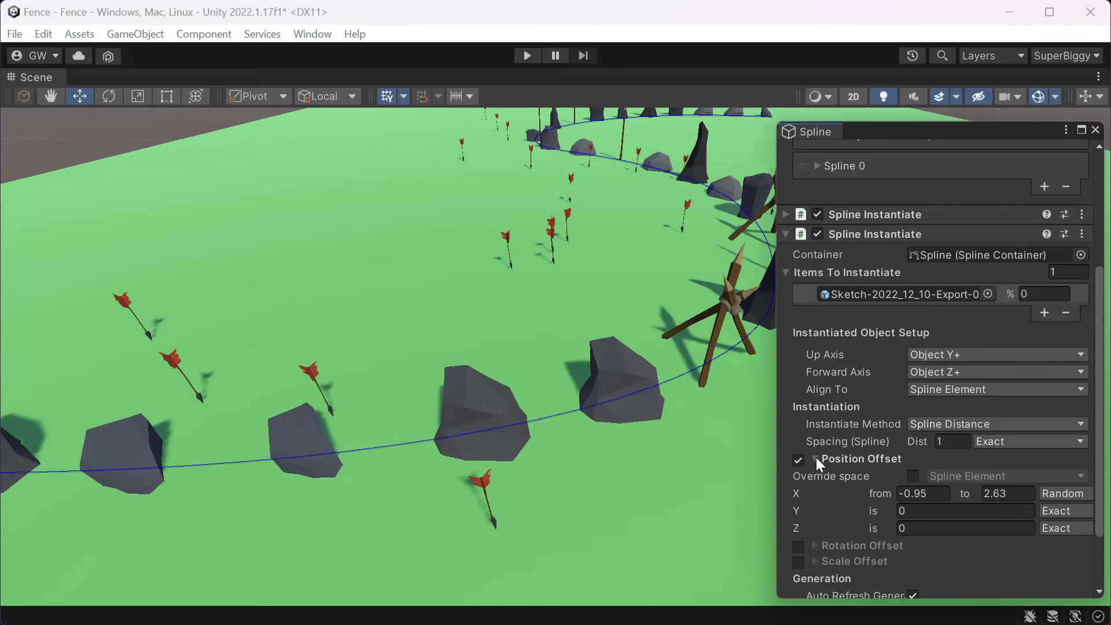
{"action": "left_click", "coordinate": [816, 459]}
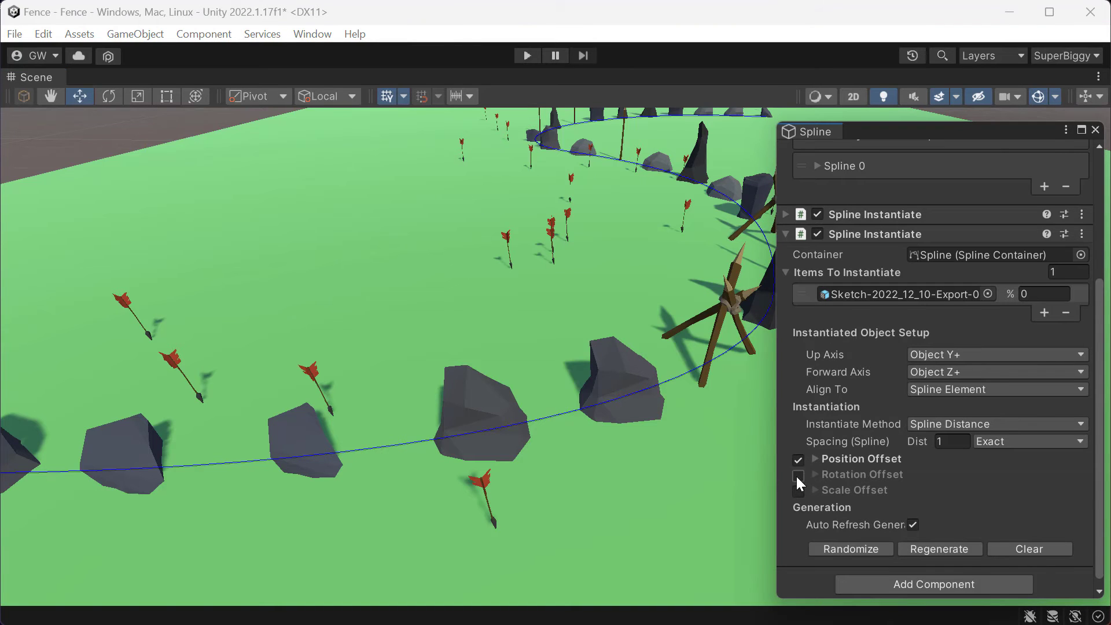
{"action": "left_click", "coordinate": [798, 475]}
{"action": "left_click", "coordinate": [815, 474]}
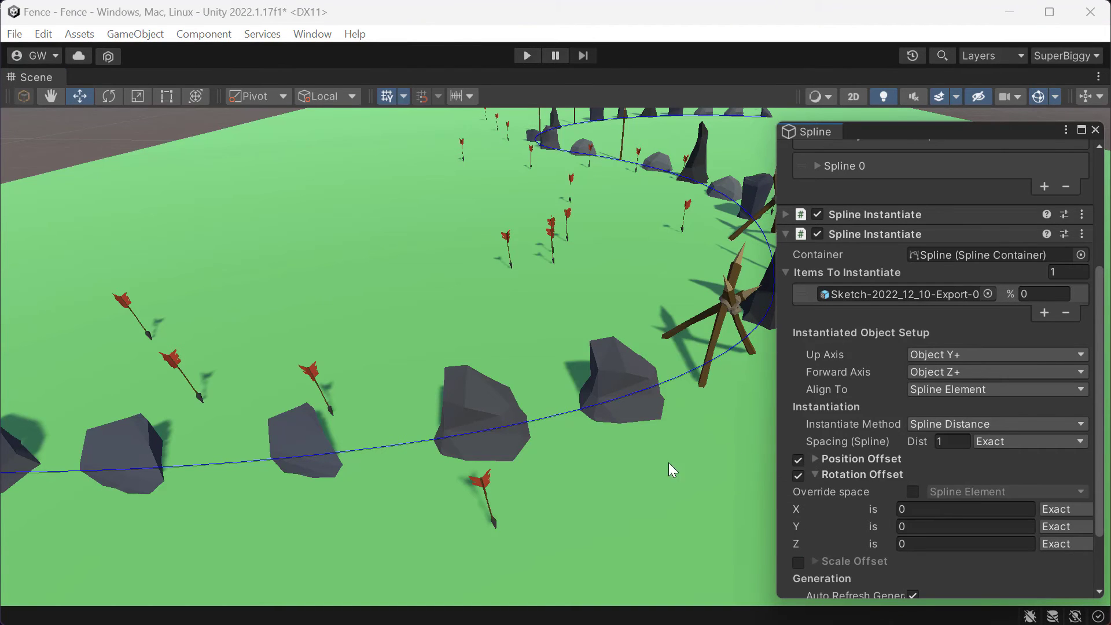
{"action": "left_click_drag", "start_coordinate": [646, 475], "coordinate": [672, 469], "text": "alt"}
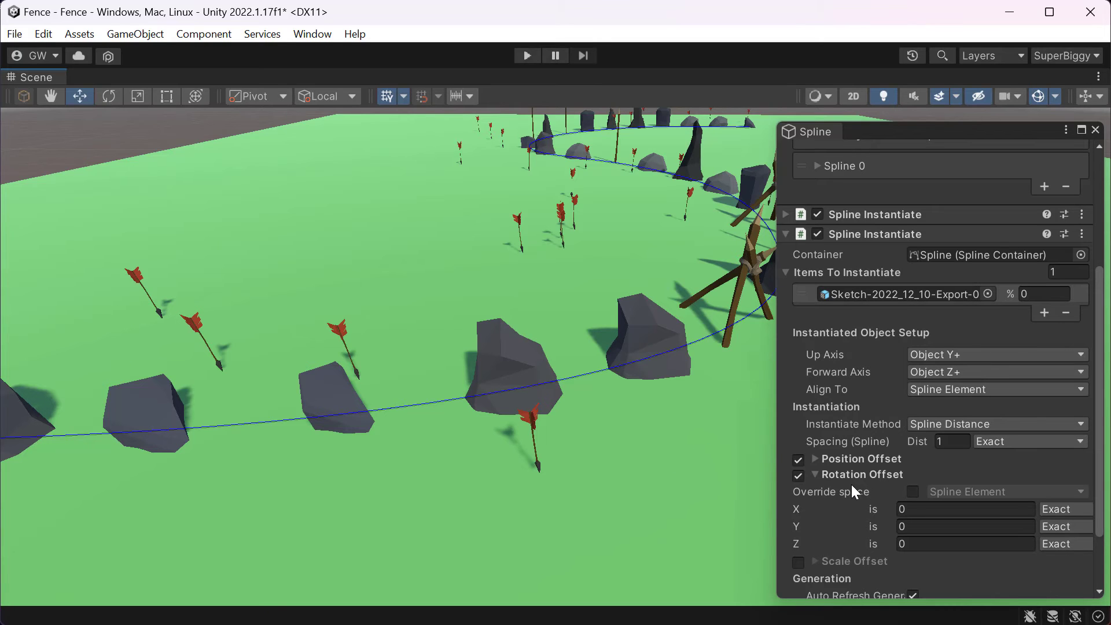
- Try rotating the arrows with the X and Y rotation offsets and reset both values to 0
{"action": "left_click_drag", "start_coordinate": [871, 506], "coordinate": [1002, 495]}
{"action": "left_click", "coordinate": [946, 511]}
{"action": "type", "text": "0"}
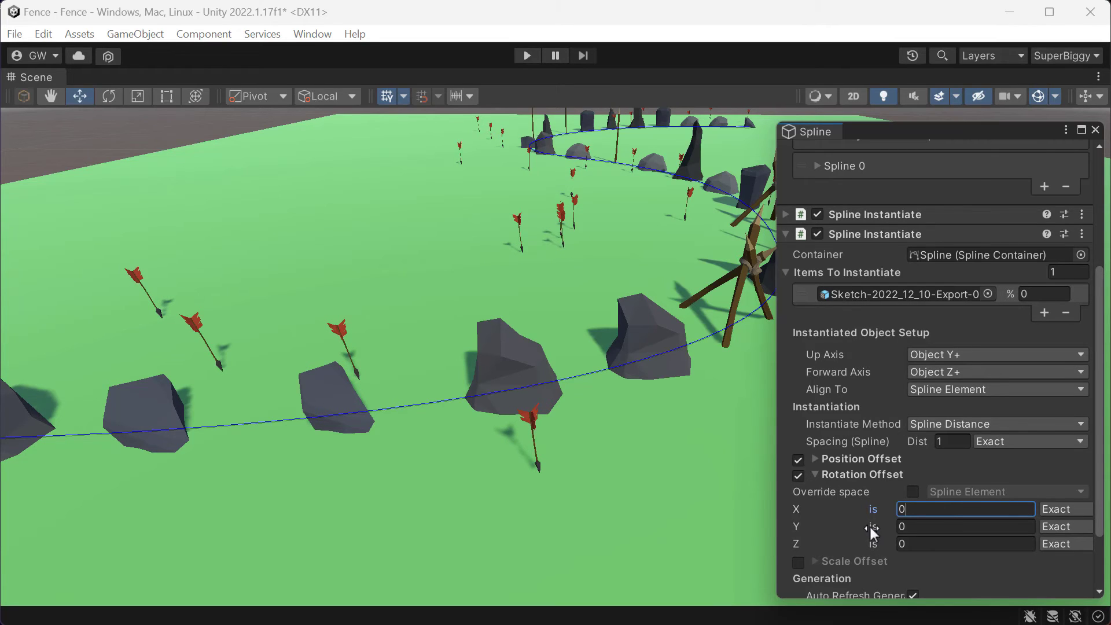
{"action": "left_click_drag", "start_coordinate": [870, 526], "coordinate": [745, 442]}
{"action": "left_click", "coordinate": [931, 526]}
{"action": "type", "text": "0"}
- Set the arrows' Z rotation offset to -59.93 and switch it from an exact value to a random range
{"action": "left_click_drag", "start_coordinate": [871, 544], "coordinate": [747, 353]}
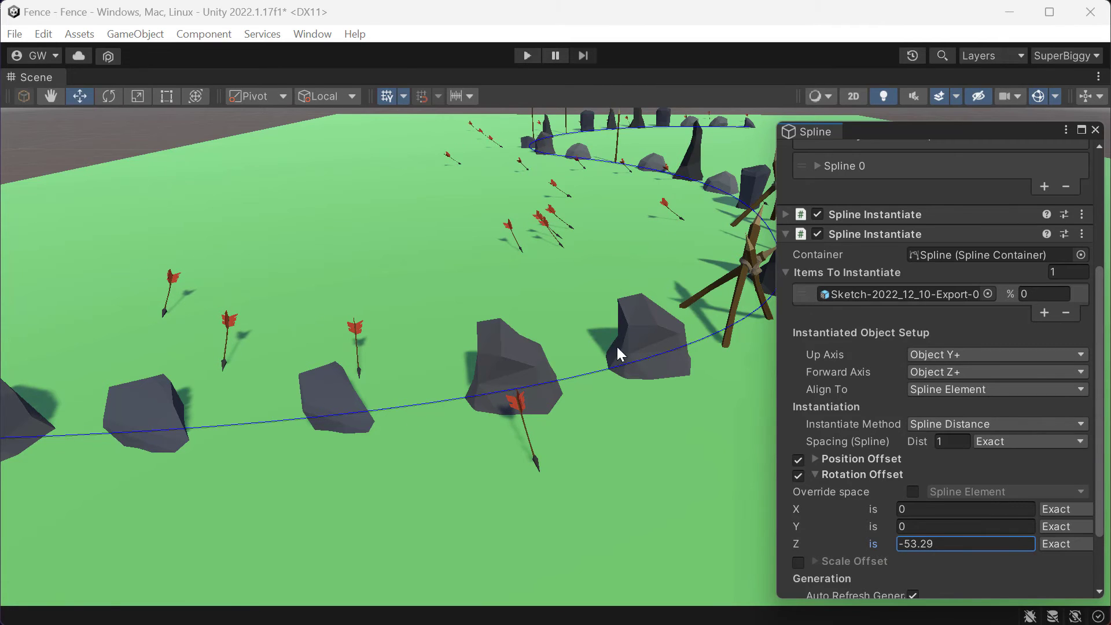
{"action": "left_click_drag", "start_coordinate": [618, 359], "coordinate": [912, 534], "text": "alt"}
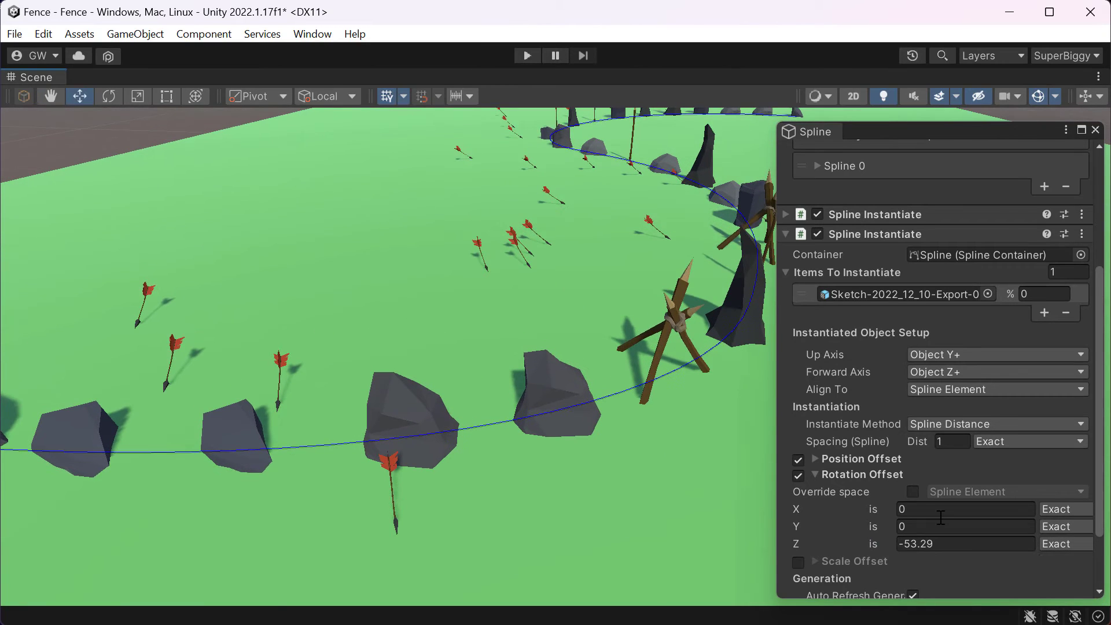
{"action": "scroll", "coordinate": [499, 434], "scroll_direction": "down", "scroll_amount": 5}
{"action": "left_click_drag", "start_coordinate": [499, 434], "coordinate": [528, 424], "text": "alt"}
{"action": "scroll", "coordinate": [456, 425], "scroll_direction": "up", "scroll_amount": 5}
{"action": "left_click_drag", "start_coordinate": [456, 425], "coordinate": [578, 432], "text": "alt"}
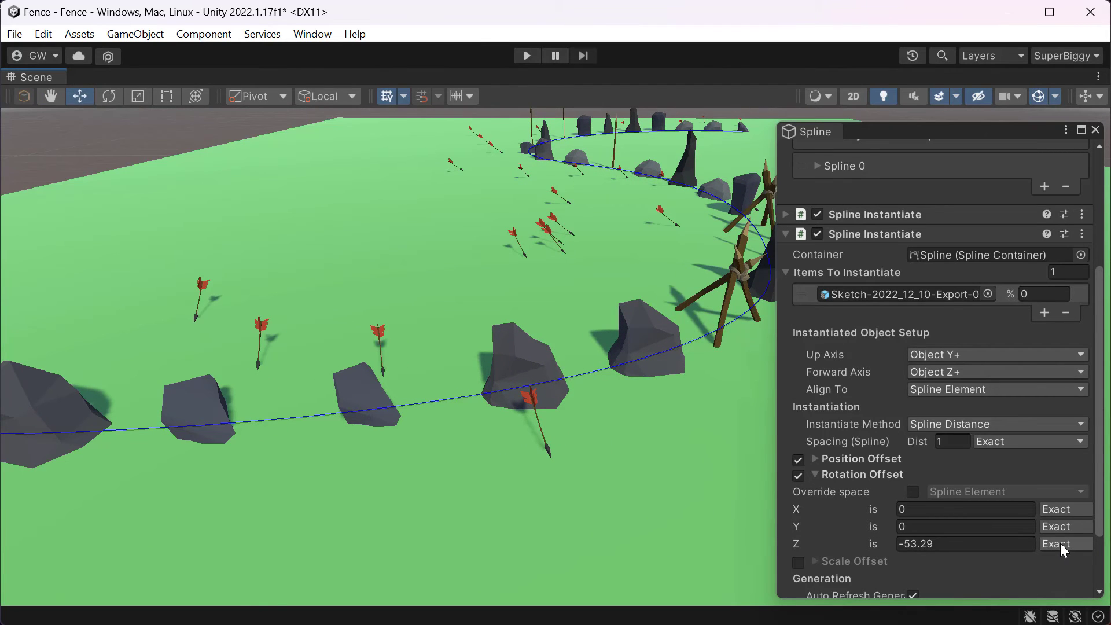
{"action": "left_click_drag", "start_coordinate": [872, 543], "coordinate": [687, 573]}
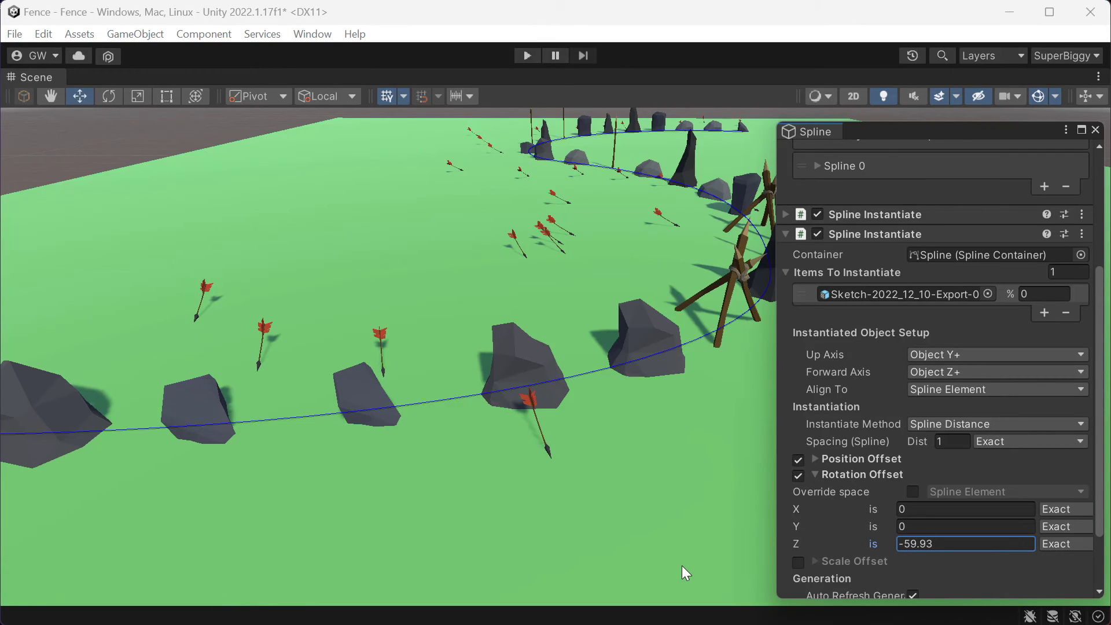
{"action": "left_click", "coordinate": [1071, 544]}
{"action": "left_click", "coordinate": [1081, 581]}
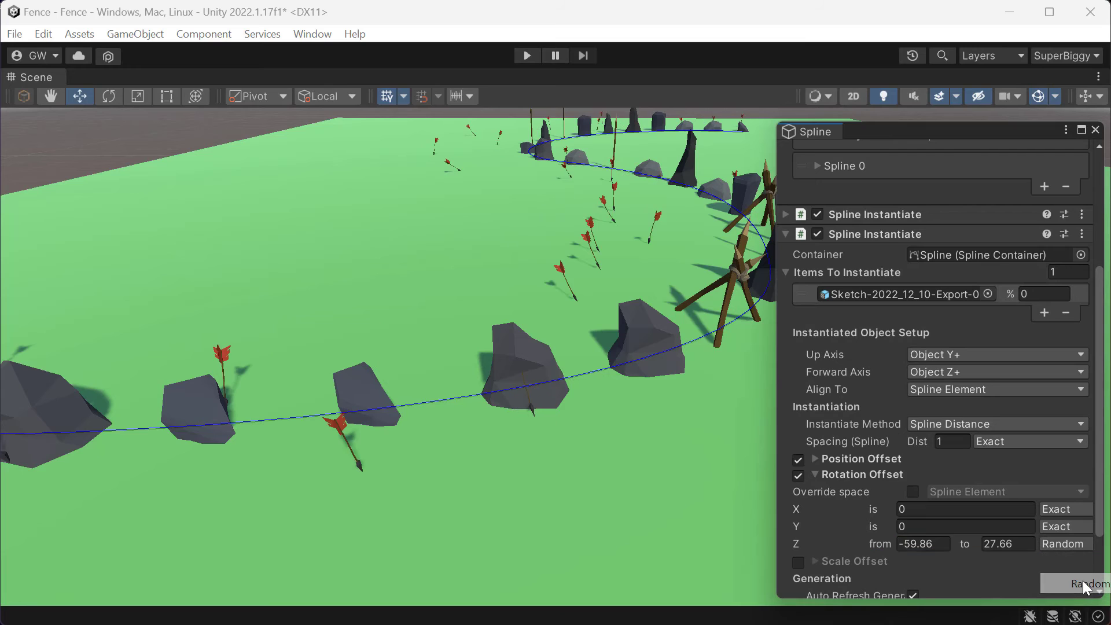
- Set the arrows' random Z rotation range from -70 to 0 and view the arrows scattered along the spline
{"action": "left_click", "coordinate": [1022, 544]}
{"action": "type", "text": "-18"}
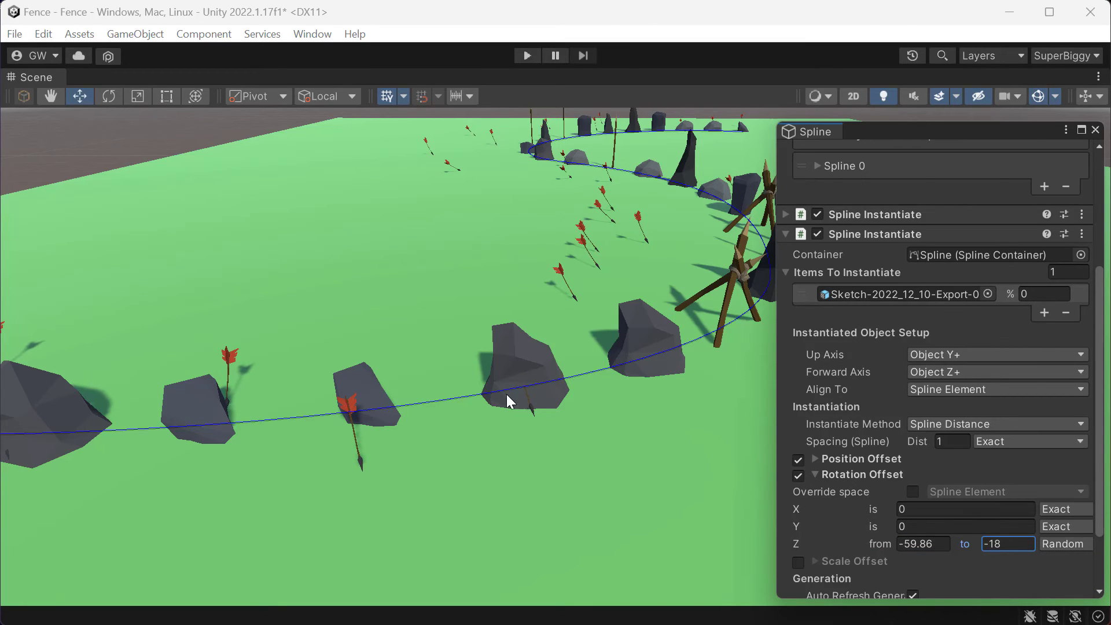
{"action": "scroll", "coordinate": [525, 387], "scroll_direction": "down", "scroll_amount": 3}
{"action": "left_click", "coordinate": [921, 544]}
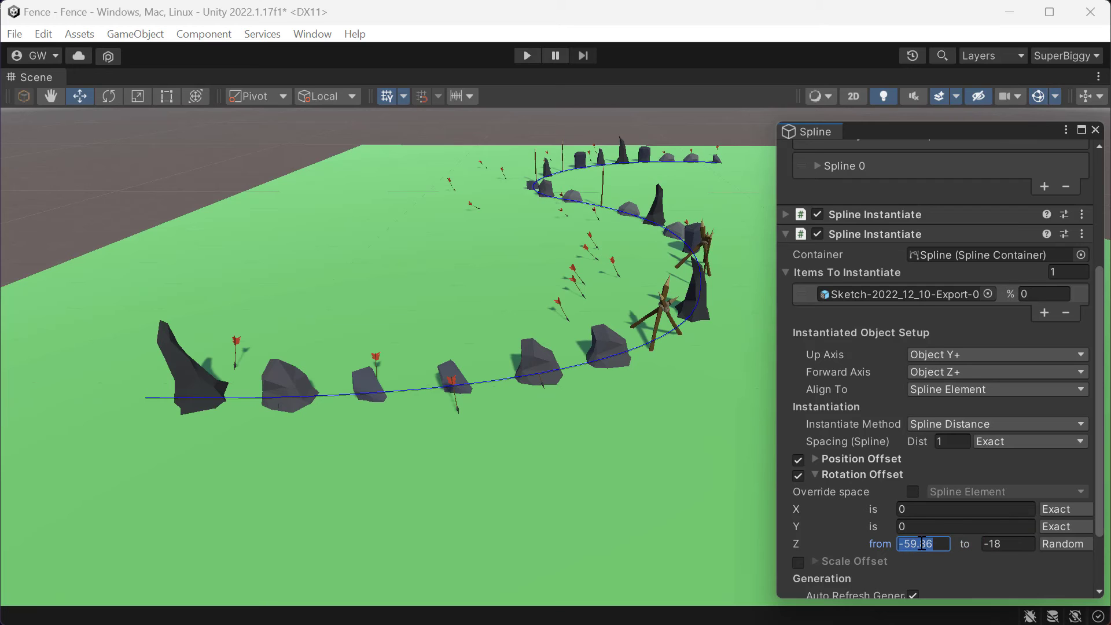
{"action": "type", "text": "-70"}
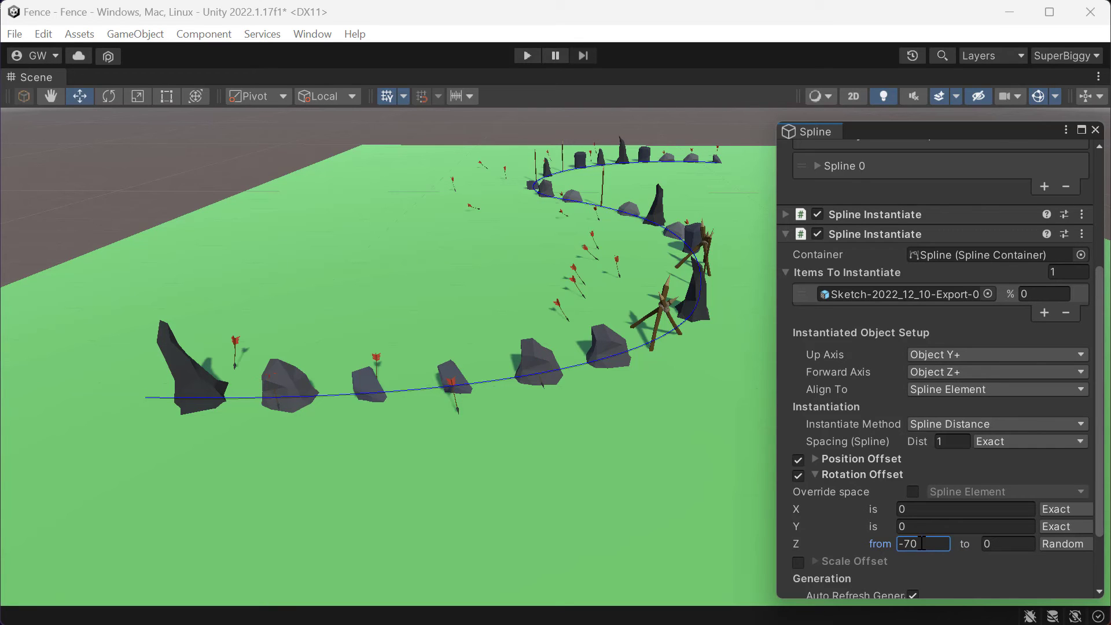
{"action": "left_click_drag", "start_coordinate": [504, 398], "coordinate": [534, 427], "text": "alt"}
{"action": "scroll", "coordinate": [550, 421], "scroll_direction": "down", "scroll_amount": 2}
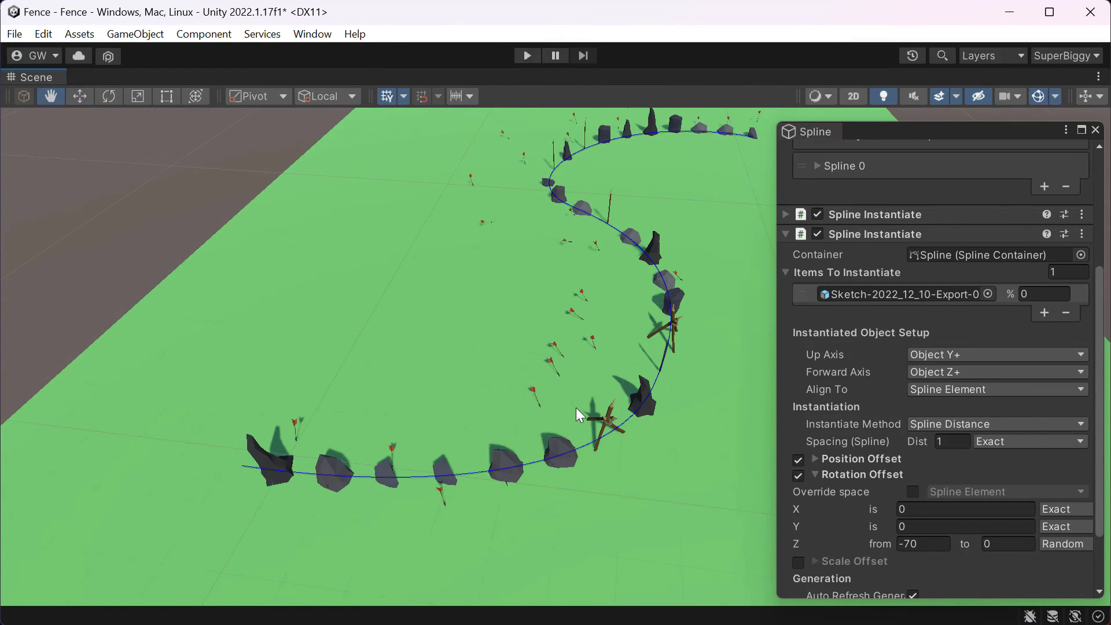
{"action": "scroll", "coordinate": [596, 407], "scroll_direction": "down", "scroll_amount": 2}
- Collapse the rotation offset settings and the second Spline Instantiate component, and expand the first Spline Instantiate component
{"action": "left_click", "coordinate": [815, 474]}
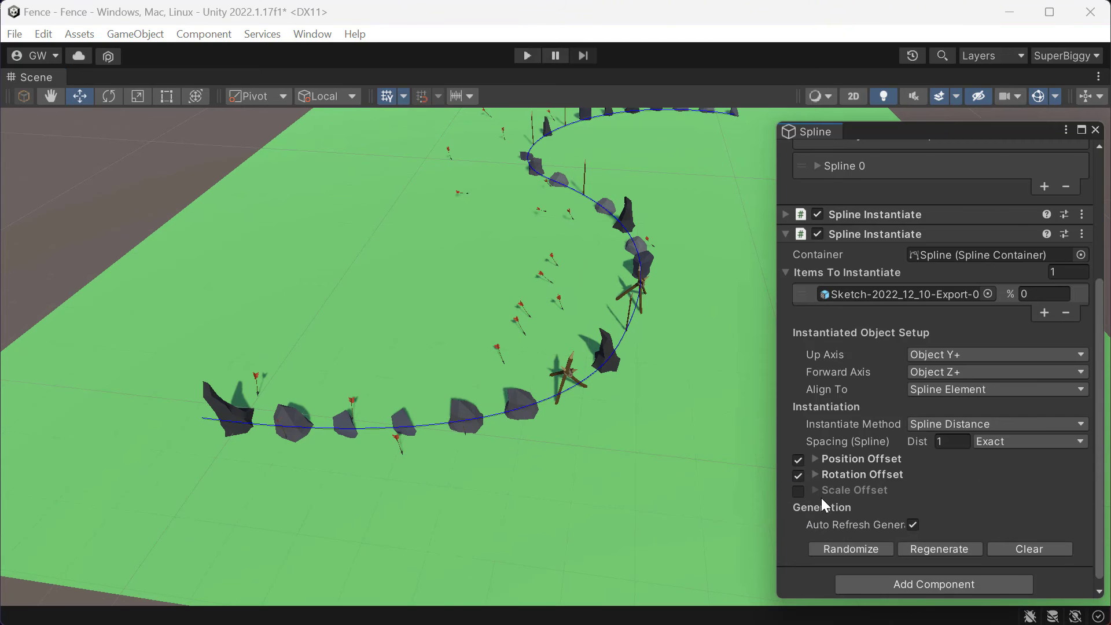
{"action": "left_click", "coordinate": [785, 234]}
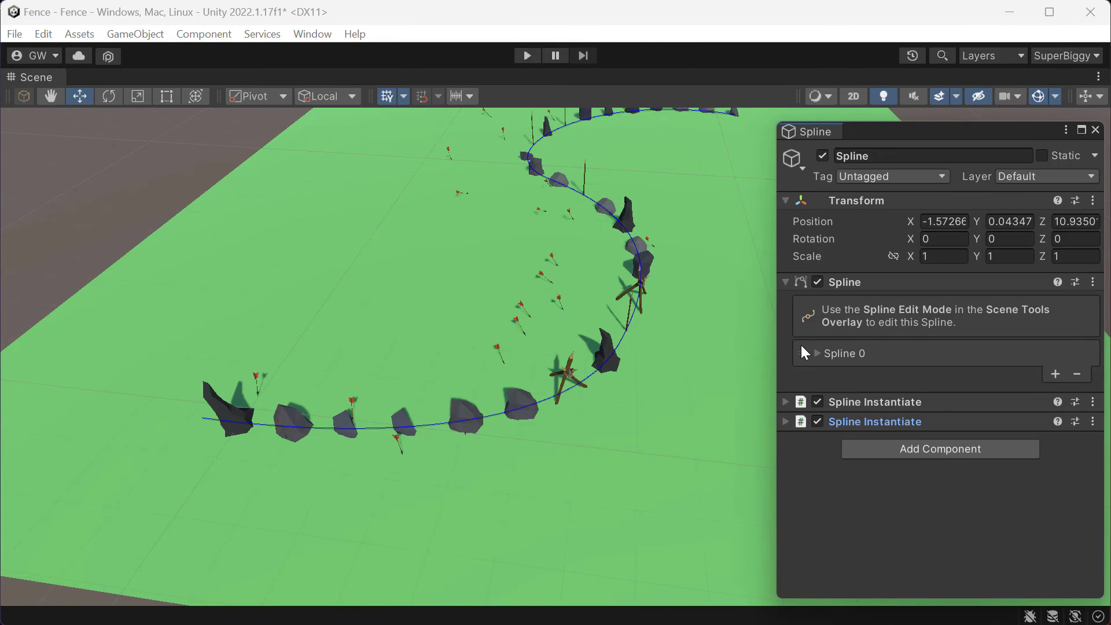
{"action": "left_click", "coordinate": [786, 401]}
{"action": "scroll", "coordinate": [525, 388], "scroll_direction": "up", "scroll_amount": 5}
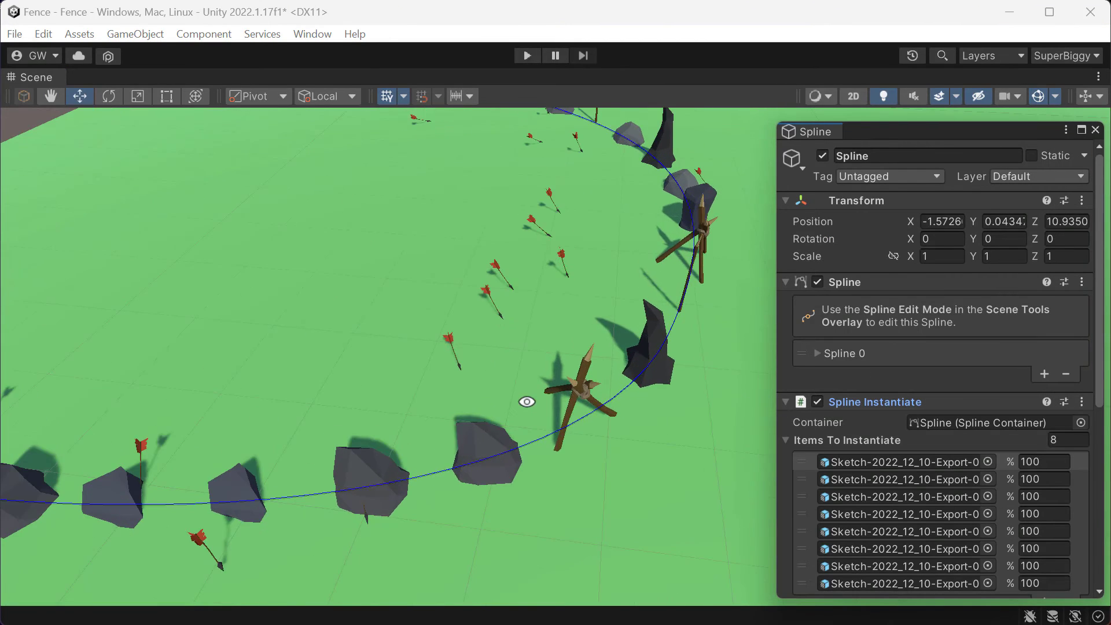
{"action": "left_click_drag", "start_coordinate": [526, 402], "coordinate": [633, 359], "text": "alt"}
{"action": "scroll", "coordinate": [604, 364], "scroll_direction": "down", "scroll_amount": 4}
{"action": "middle_click_drag", "start_coordinate": [556, 357], "coordinate": [583, 363]}
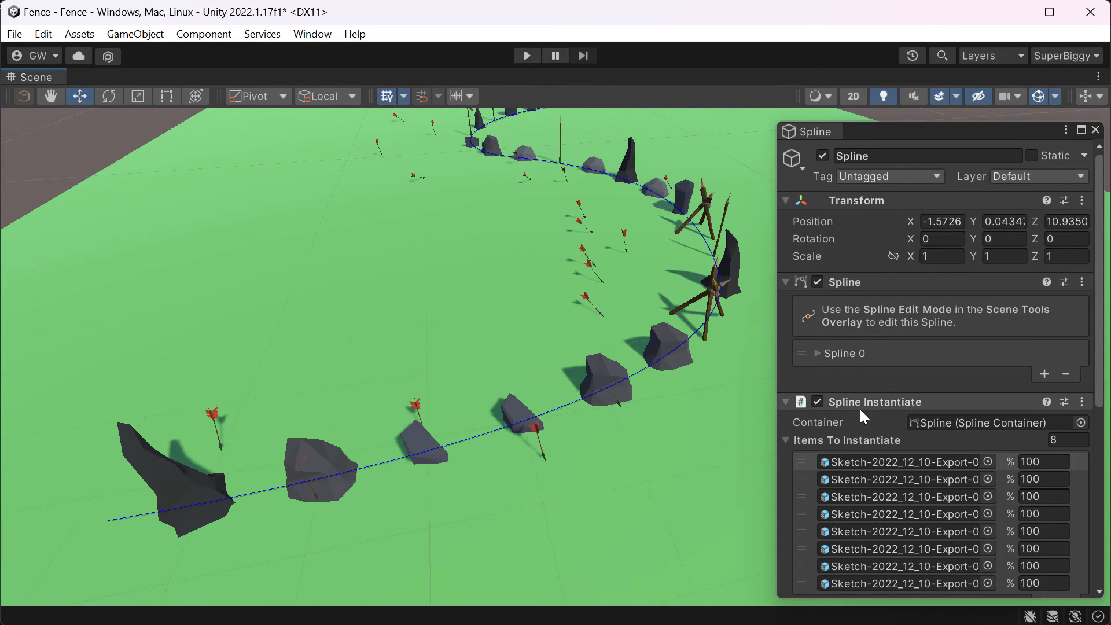
- Collapse the first component's item list and set its spline spacing distance to 0.7
{"action": "left_click", "coordinate": [783, 442]}
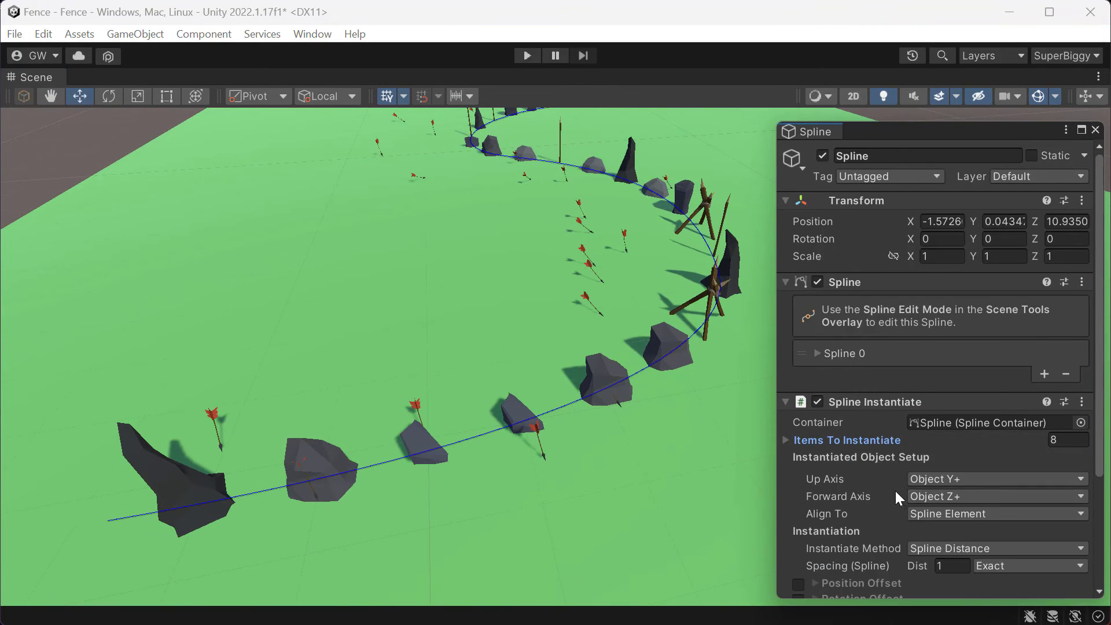
{"action": "scroll", "coordinate": [895, 491], "scroll_direction": "down", "scroll_amount": 3}
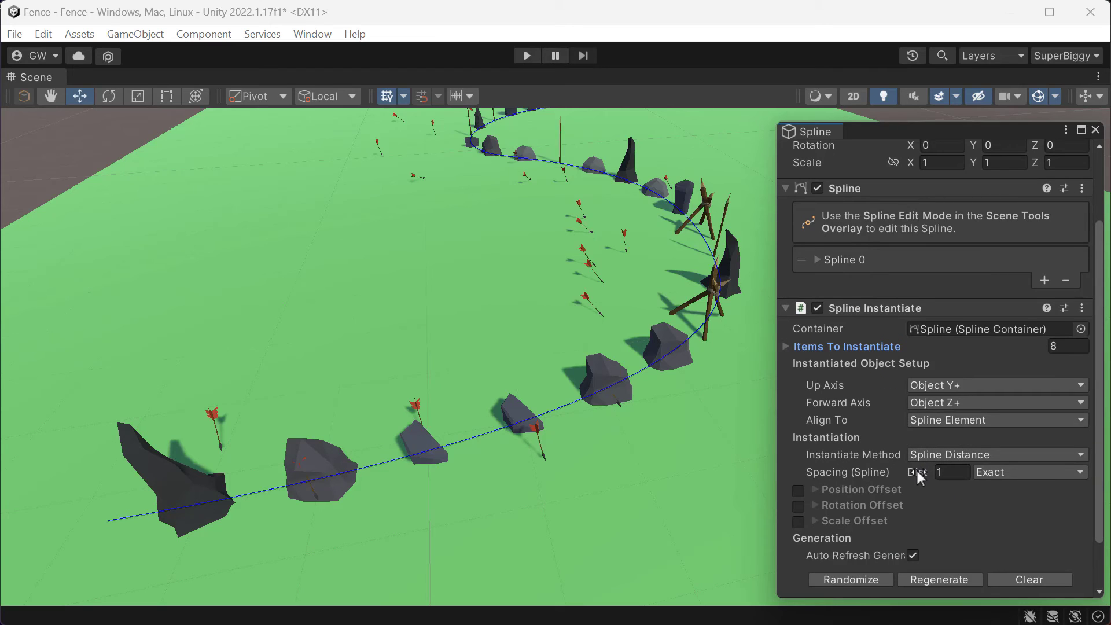
{"action": "left_click_drag", "start_coordinate": [916, 467], "coordinate": [926, 474]}
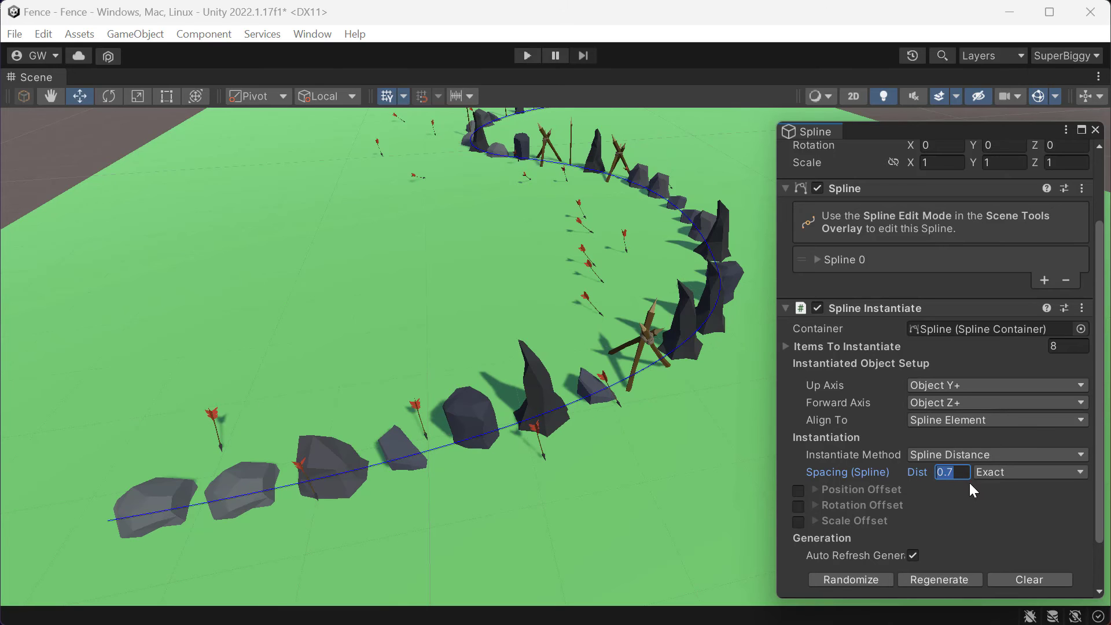
- Try spline spacing distances of 0.4, 0.42, 0.44 and 0.46 for the fence pieces, and settle on 0.5
{"action": "type", "text": ".4"}
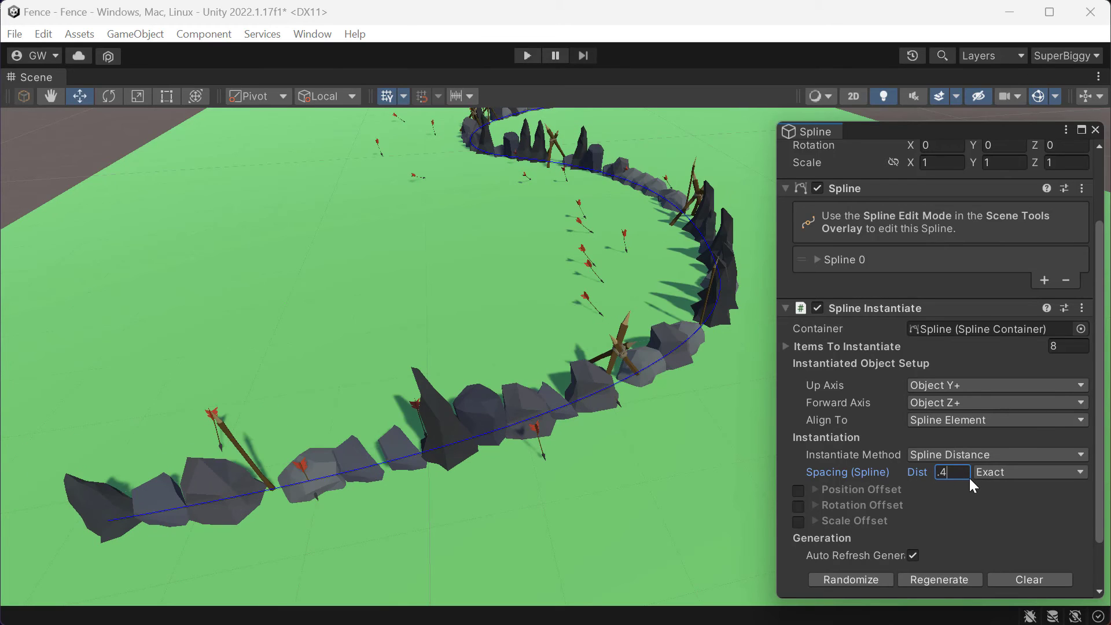
{"action": "type", "text": "2"}
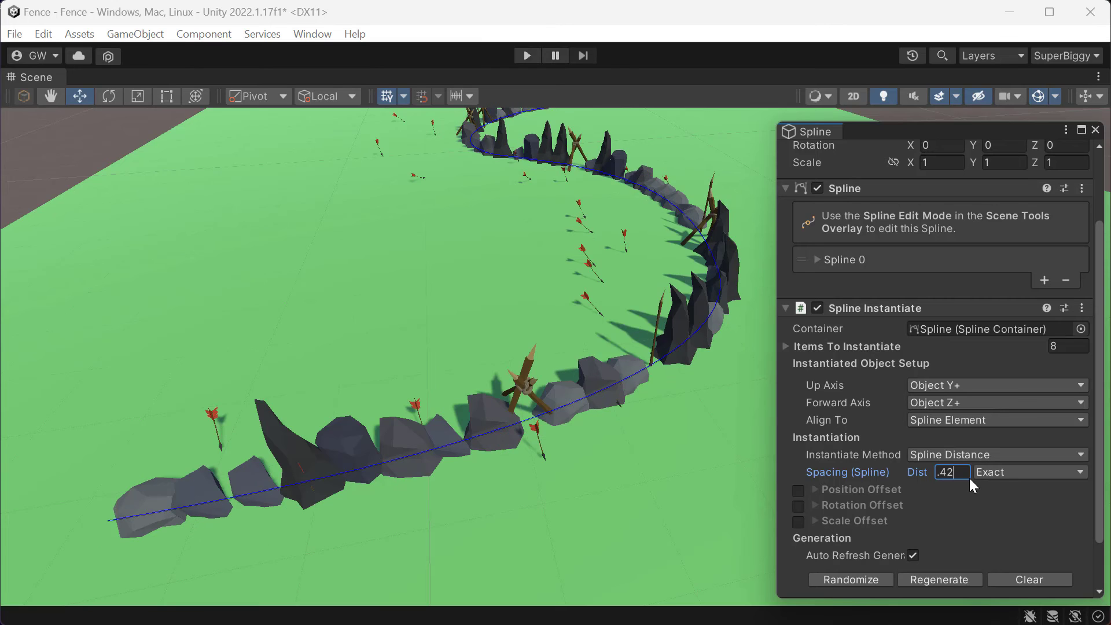
{"action": "key", "text": "BackSpace"}
{"action": "type", "text": "4"}
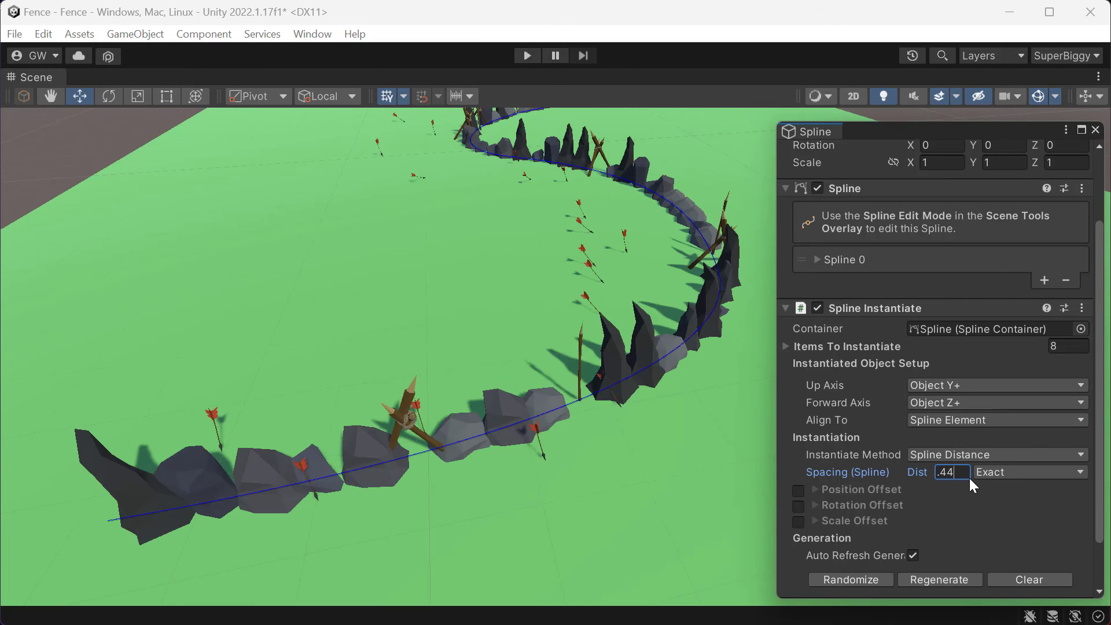
{"action": "key", "text": "BackSpace"}
{"action": "type", "text": "6"}
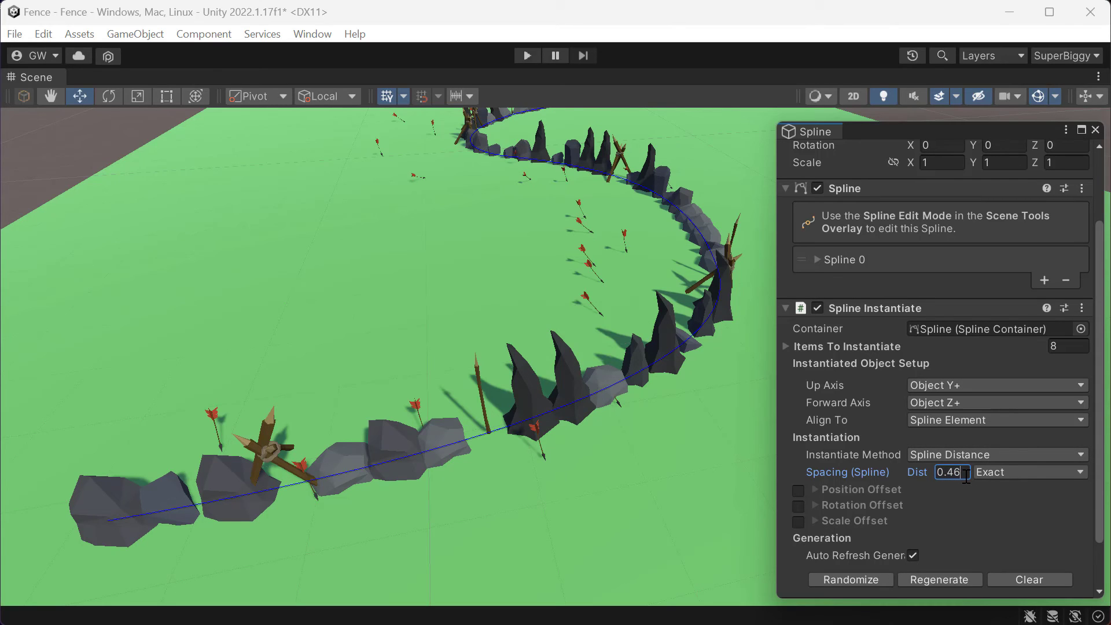
{"action": "key", "text": "BackSpace"}
{"action": "key", "text": "BackSpace"}
{"action": "type", "text": "5"}
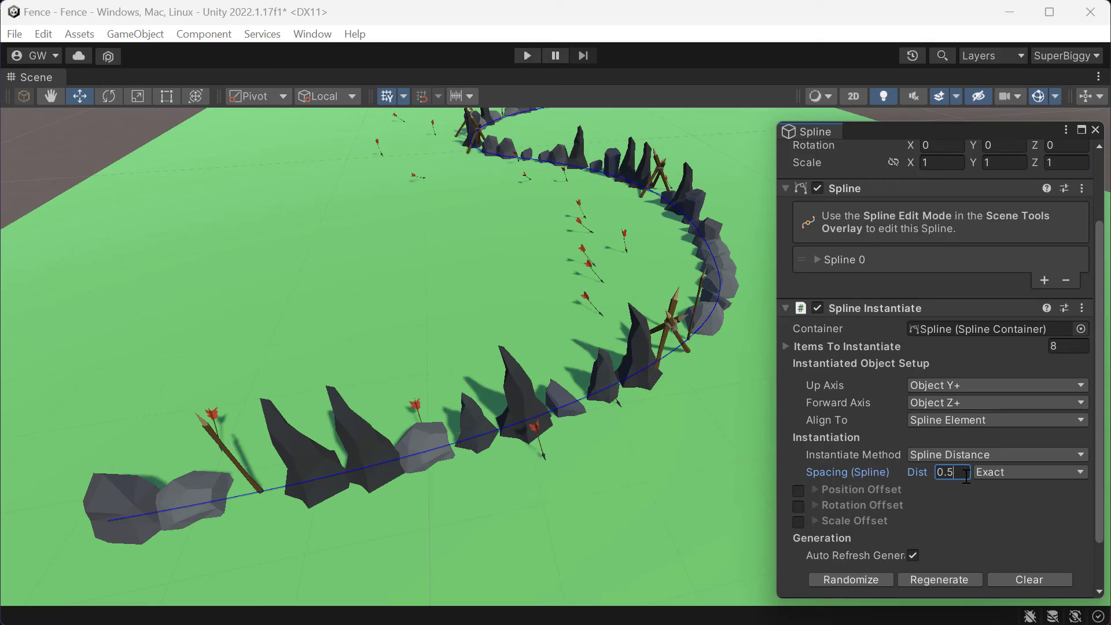
{"action": "left_click", "coordinate": [966, 476]}
- Enable and expand the fence pieces' position offset, and switch its X value from exact to a random range
{"action": "left_click", "coordinate": [798, 491]}
{"action": "left_click", "coordinate": [815, 489]}
{"action": "left_click_drag", "start_coordinate": [695, 457], "coordinate": [689, 488], "text": "alt"}
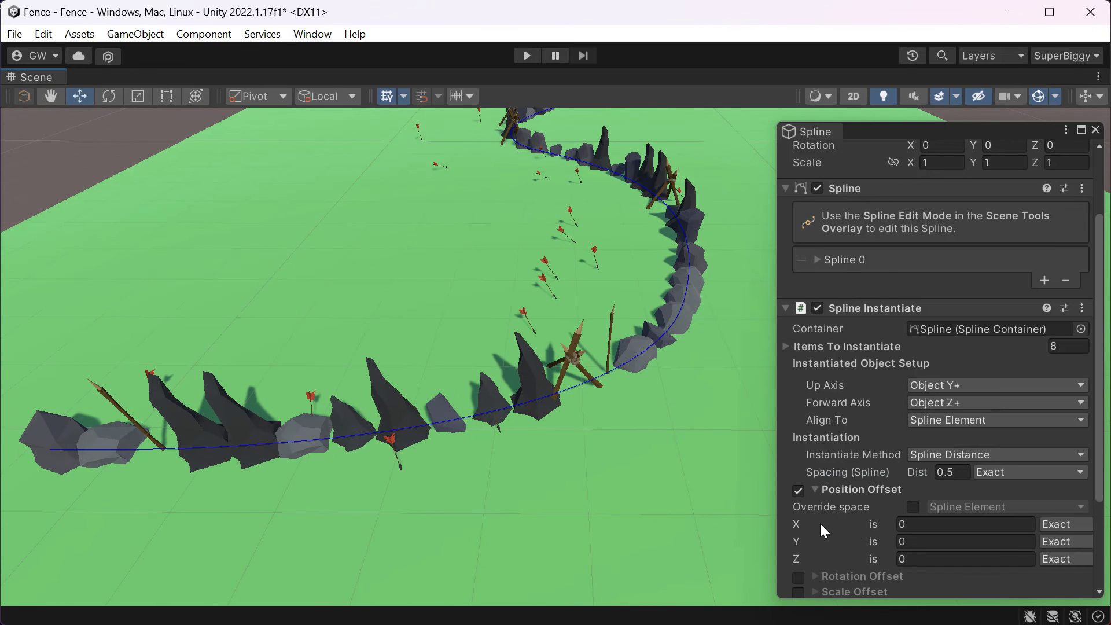
{"action": "mouse_move", "coordinate": [874, 525]}
{"action": "left_mouse_down"}
{"action": "mouse_move", "coordinate": [905, 525]}
{"action": "mouse_move", "coordinate": [876, 523]}
{"action": "left_mouse_up"}
{"action": "left_click", "coordinate": [1067, 524]}
{"action": "left_click", "coordinate": [1080, 560]}
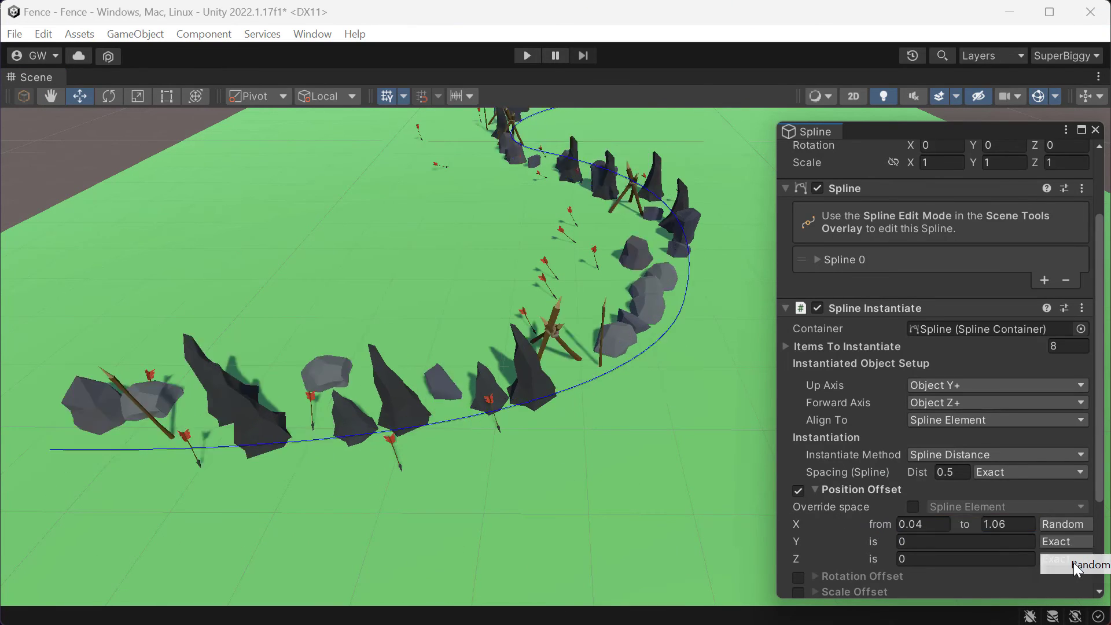
- Try narrower X position offset limits of 0.04 and 0.5 for the fence pieces
{"action": "left_click", "coordinate": [937, 525]}
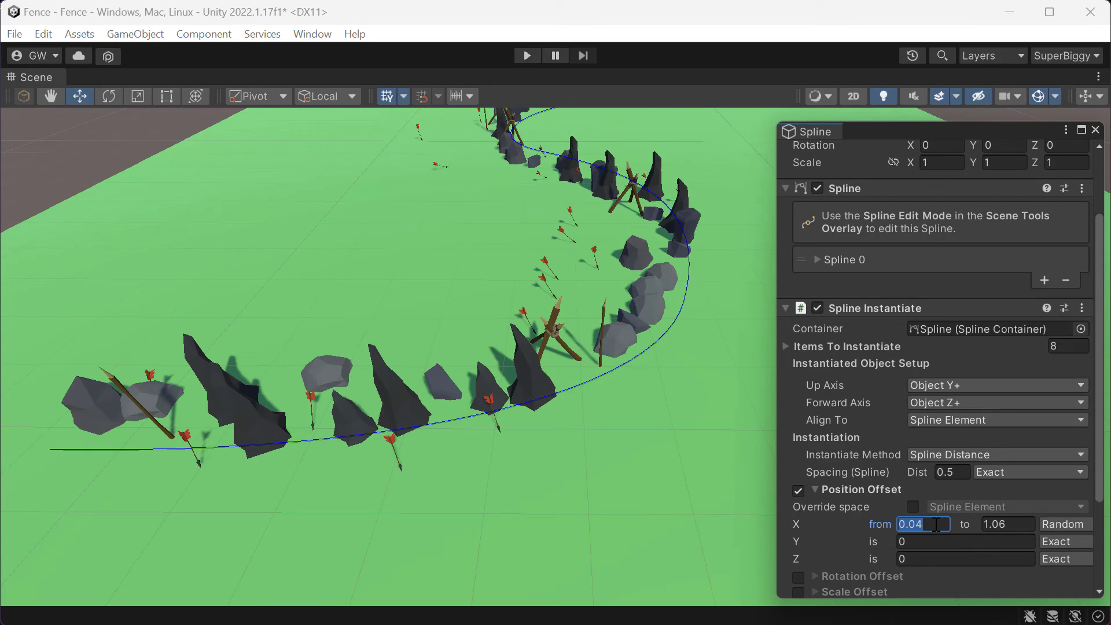
{"action": "left_click", "coordinate": [1018, 525]}
{"action": "type", "text": "0.04"}
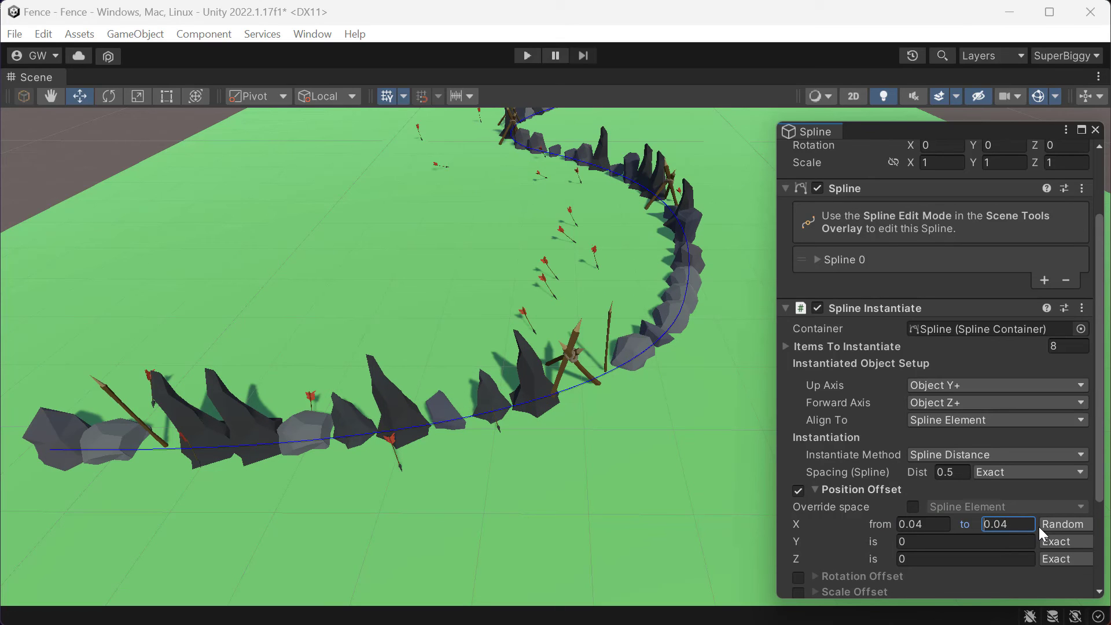
{"action": "left_click", "coordinate": [937, 525]}
{"action": "type", "text": ".5"}
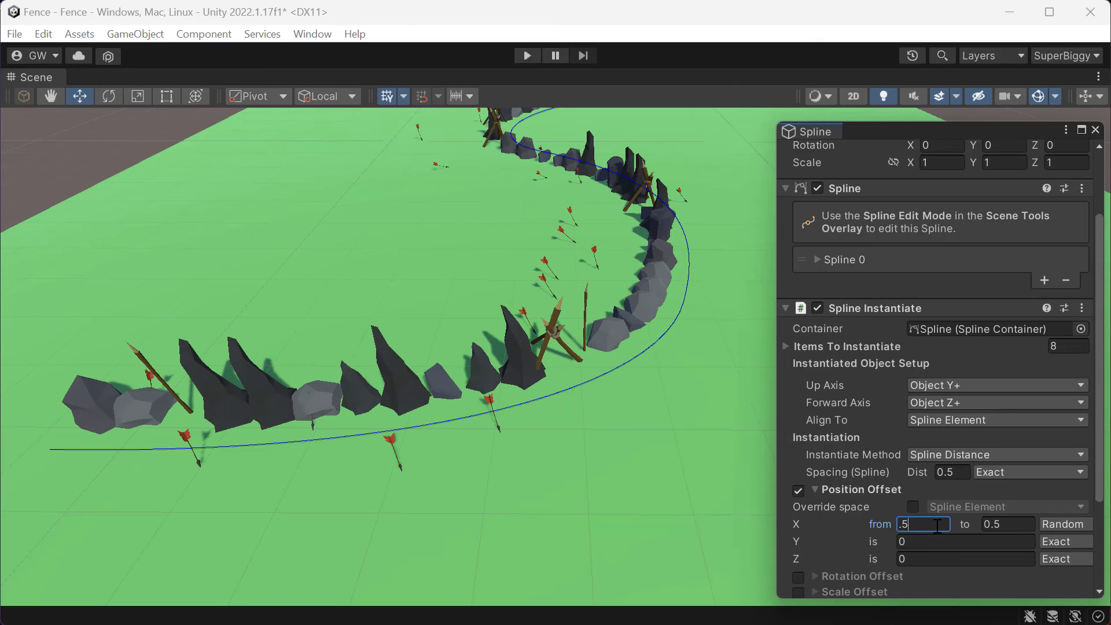
- Set the fence pieces' random X position offset range from -0.1 to 0.1
{"action": "key", "text": "BackSpace"}
{"action": "type", "text": "1"}
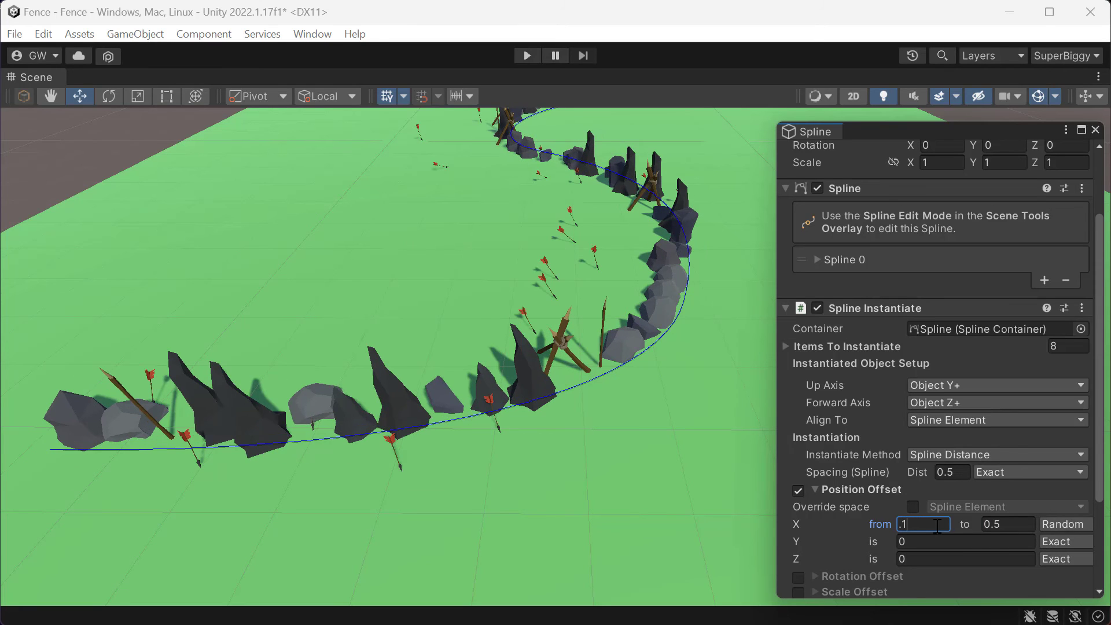
{"action": "key", "text": "Tab"}
{"action": "type", "text": "-"}
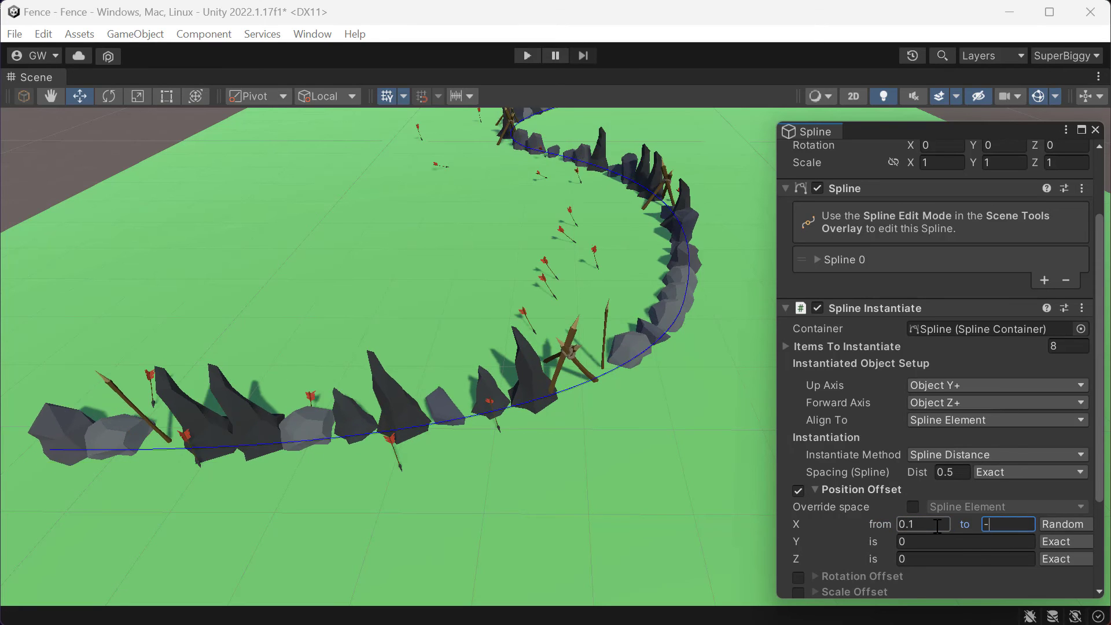
{"action": "key", "text": "BackSpace"}
{"action": "type", "text": "0.1"}
{"action": "left_click", "coordinate": [936, 524]}
{"action": "type", "text": "-.1"}
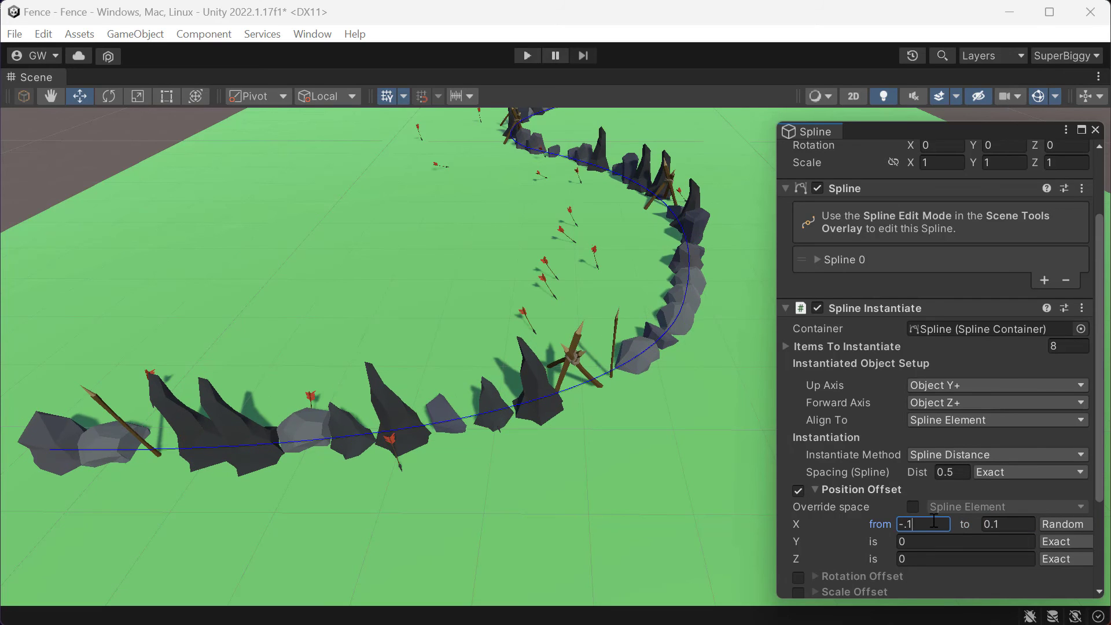
{"action": "key", "text": "Tab"}
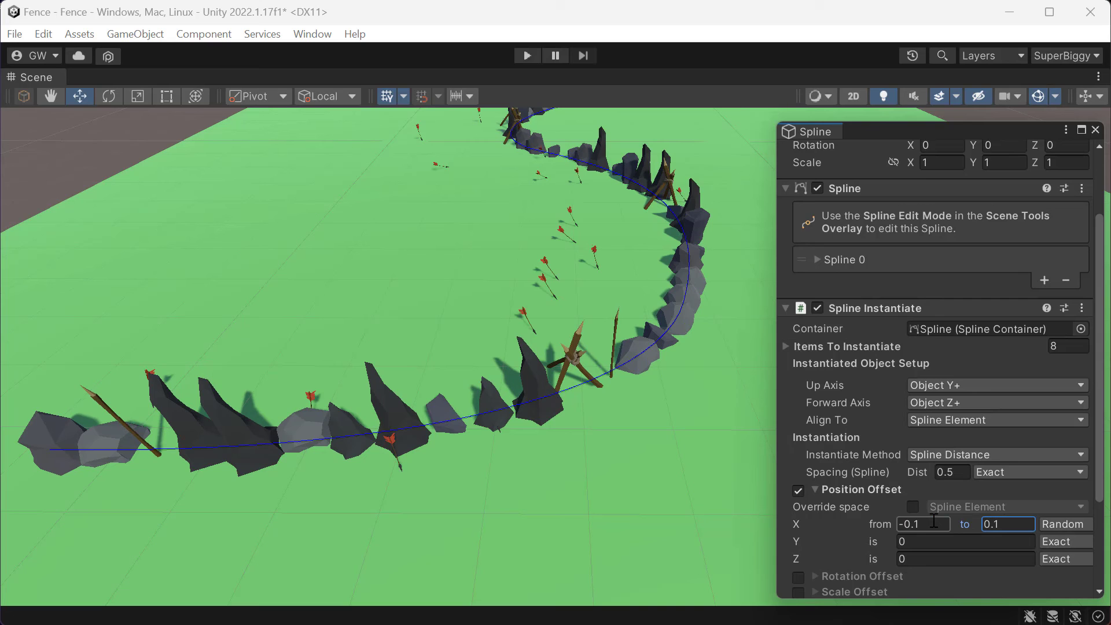
- Regenerate the fence instances and randomize which rocks and stakes appear along the spline
{"action": "left_click_drag", "start_coordinate": [508, 394], "coordinate": [524, 376], "text": "alt"}
{"action": "scroll", "coordinate": [826, 550], "scroll_direction": "down", "scroll_amount": 3}
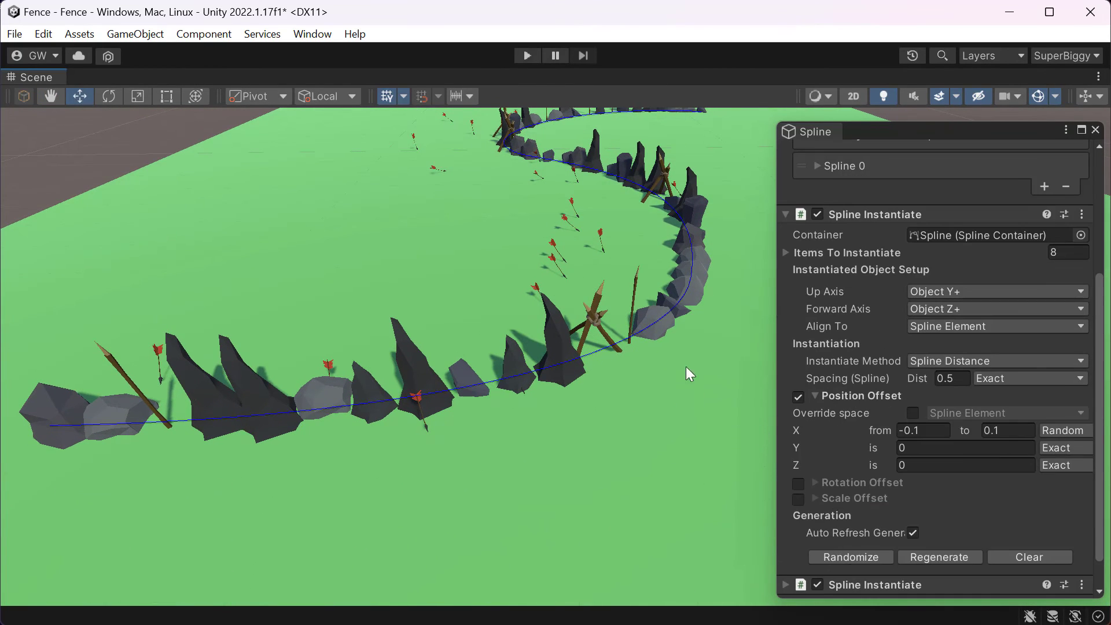
{"action": "left_click_drag", "start_coordinate": [682, 288], "coordinate": [461, 382], "text": "alt"}
{"action": "scroll", "coordinate": [462, 383], "scroll_direction": "up", "scroll_amount": 5}
{"action": "scroll", "coordinate": [471, 377], "scroll_direction": "down", "scroll_amount": 2}
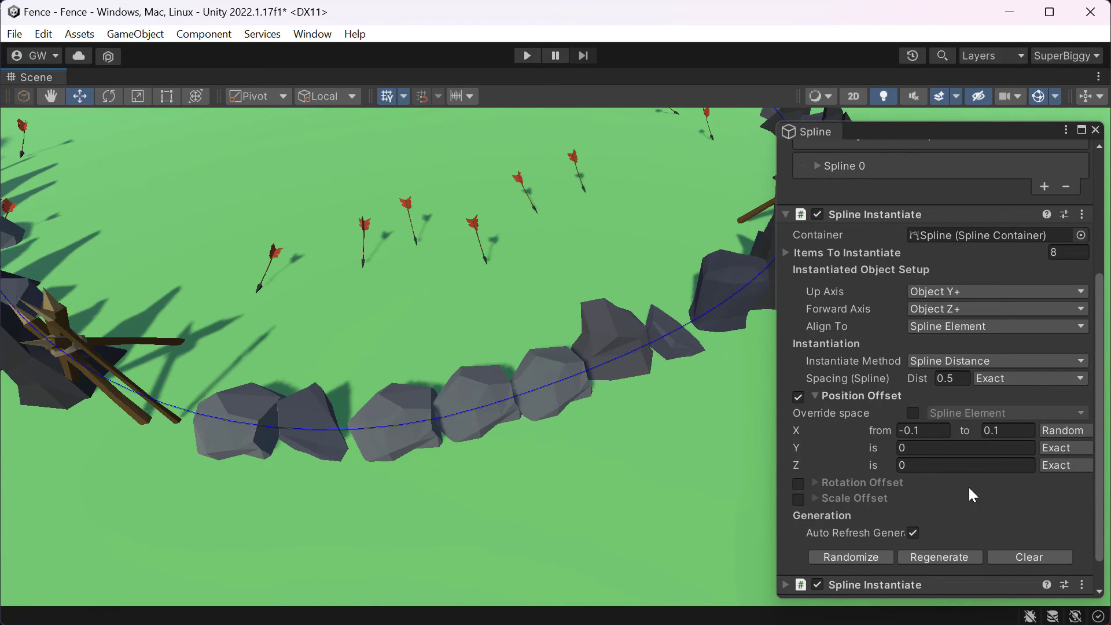
{"action": "left_click", "coordinate": [952, 557]}
{"action": "left_click", "coordinate": [1030, 558]}
{"action": "left_click", "coordinate": [967, 556]}
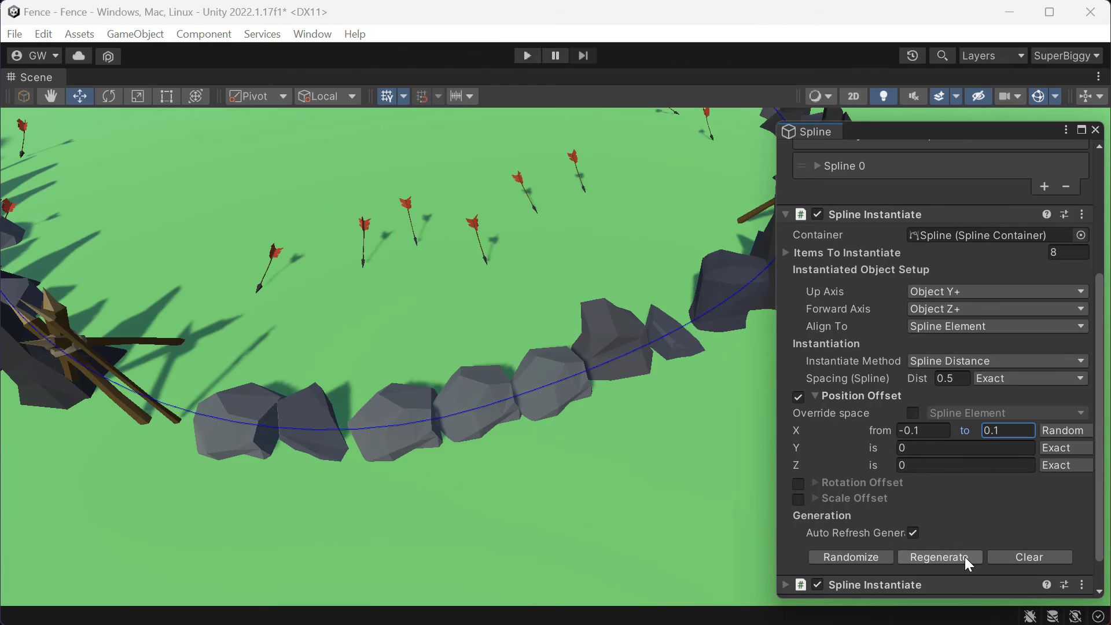
{"action": "left_click", "coordinate": [872, 558]}
{"action": "left_click", "coordinate": [863, 557]}
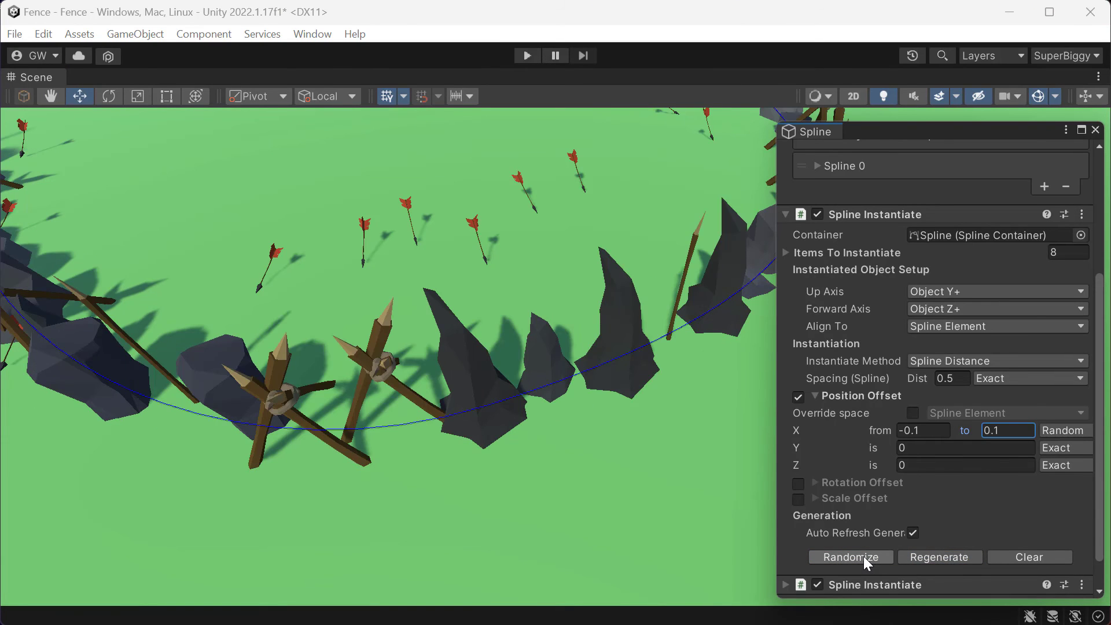
- Enable the fence pieces' rotation offset and give its Y value a random range from 0 to 359
{"action": "scroll", "coordinate": [398, 456], "scroll_direction": "down", "scroll_amount": 5}
{"action": "left_click_drag", "start_coordinate": [404, 454], "coordinate": [545, 398], "text": "alt"}
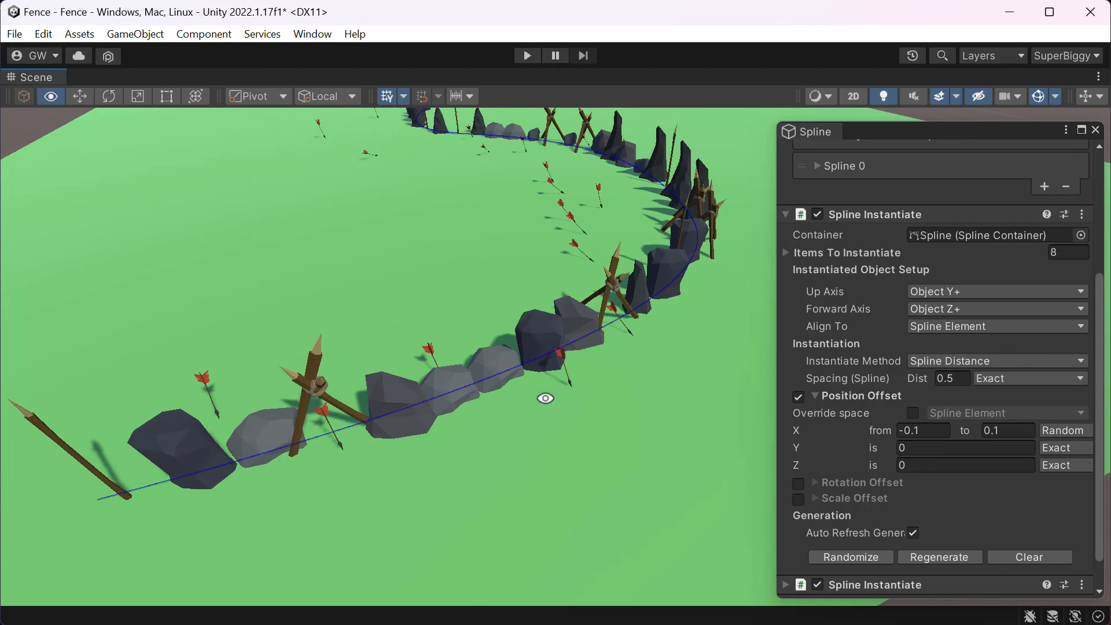
{"action": "left_click", "coordinate": [798, 483]}
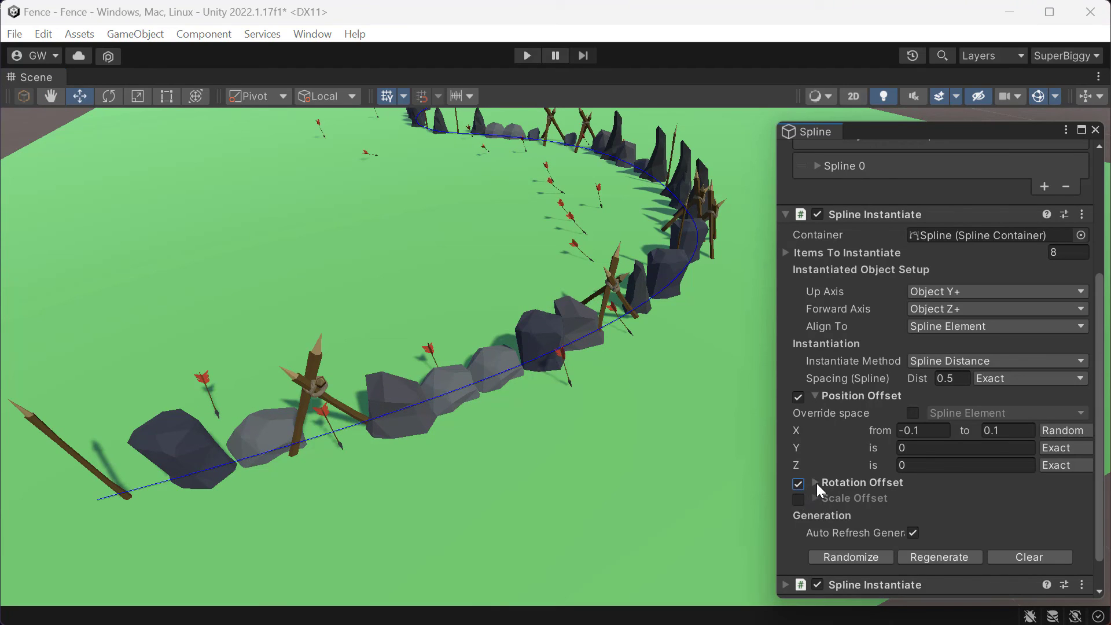
{"action": "left_click", "coordinate": [816, 484]}
{"action": "scroll", "coordinate": [883, 422], "scroll_direction": "down", "scroll_amount": 3}
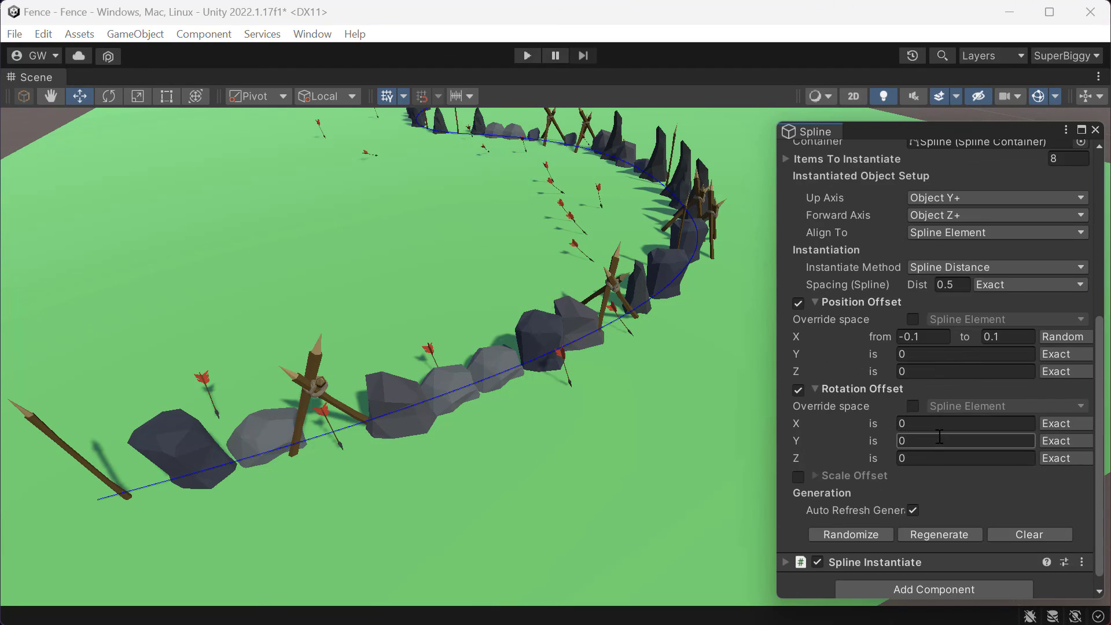
{"action": "left_click_drag", "start_coordinate": [883, 446], "coordinate": [1064, 404]}
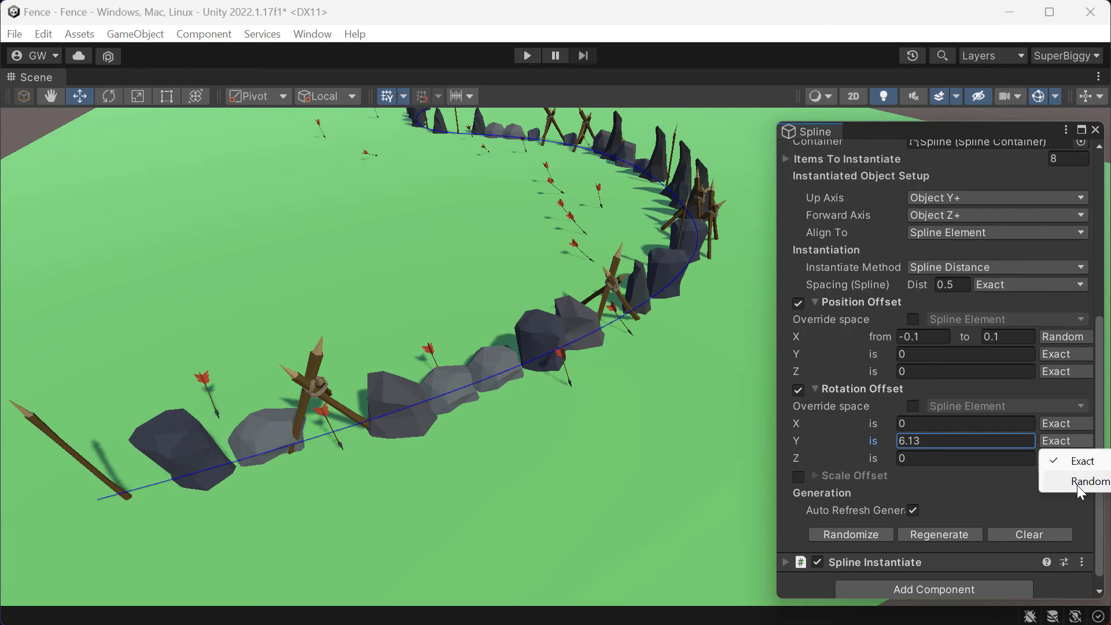
{"action": "left_click", "coordinate": [1082, 482]}
{"action": "type", "text": "0"}
{"action": "key", "text": "Tab"}
{"action": "type", "text": "359"}
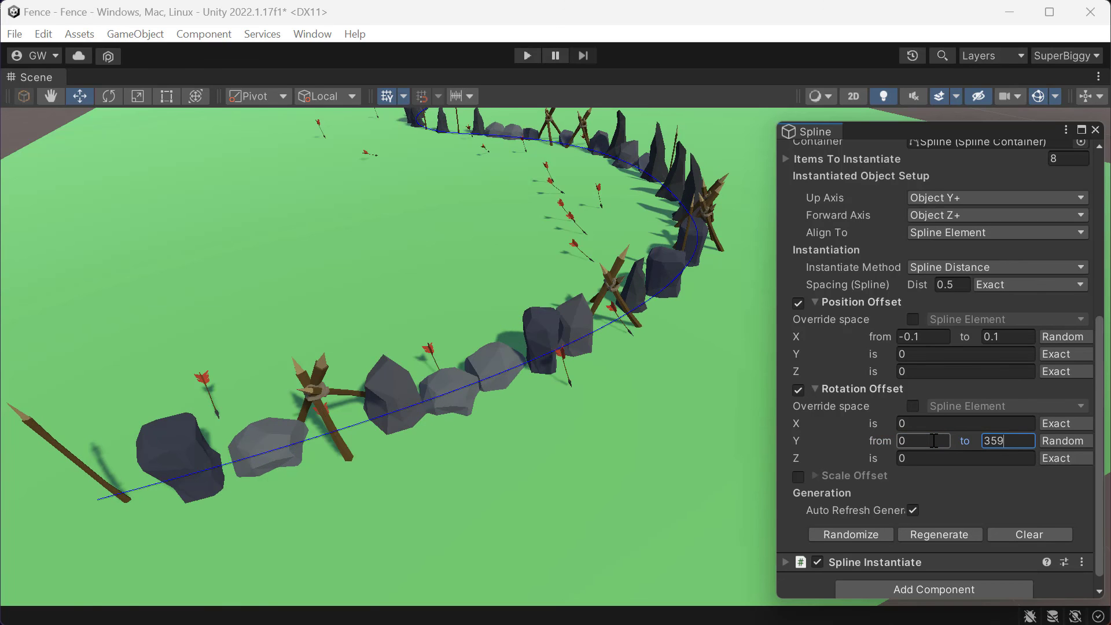
- Close the floating Spline inspector window and look over the whole fence
{"action": "scroll", "coordinate": [457, 235], "scroll_direction": "down", "scroll_amount": 5}
{"action": "left_click_drag", "start_coordinate": [571, 246], "coordinate": [540, 254], "text": "alt"}
{"action": "middle_click_drag", "start_coordinate": [540, 254], "coordinate": [494, 331]}
{"action": "left_click", "coordinate": [1096, 130]}
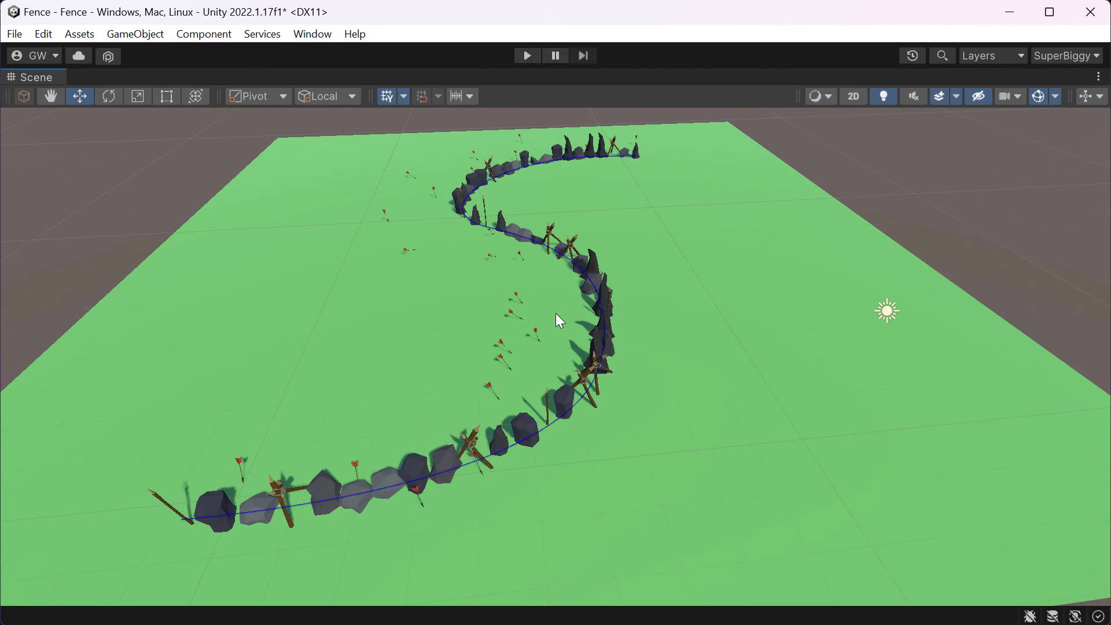
{"action": "left_click_drag", "start_coordinate": [557, 318], "coordinate": [450, 252], "text": "alt"}
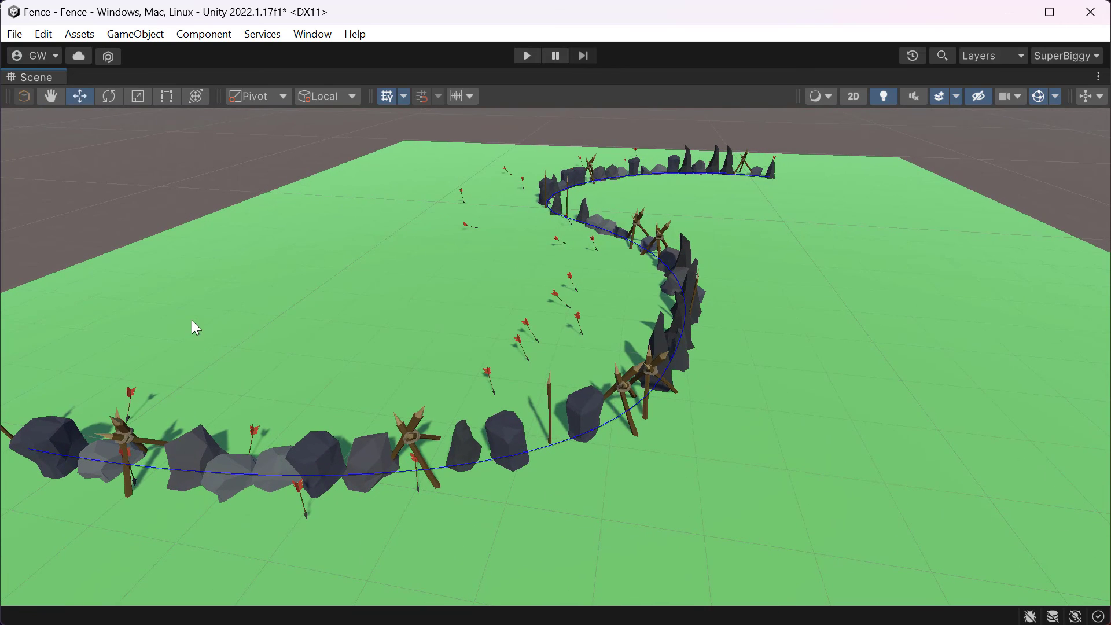
{"action": "middle_click_drag", "start_coordinate": [193, 325], "coordinate": [247, 312]}
- Select the Spline object in the Hierarchy window and close that window
{"action": "key", "text": "ctrl+4"}
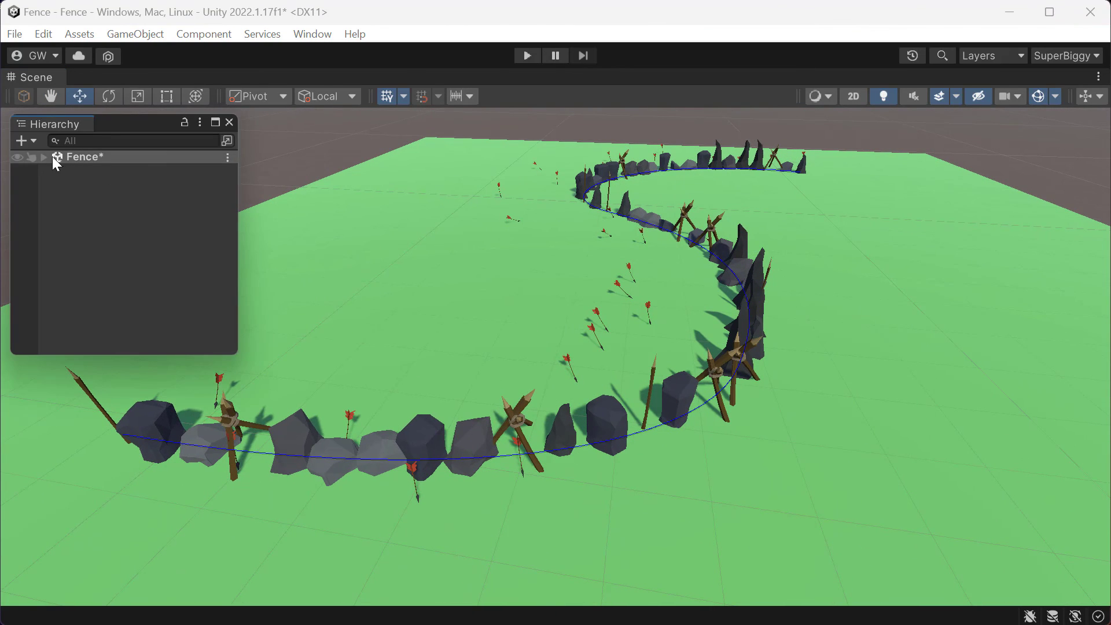
{"action": "left_click", "coordinate": [81, 213]}
{"action": "left_click", "coordinate": [229, 122]}
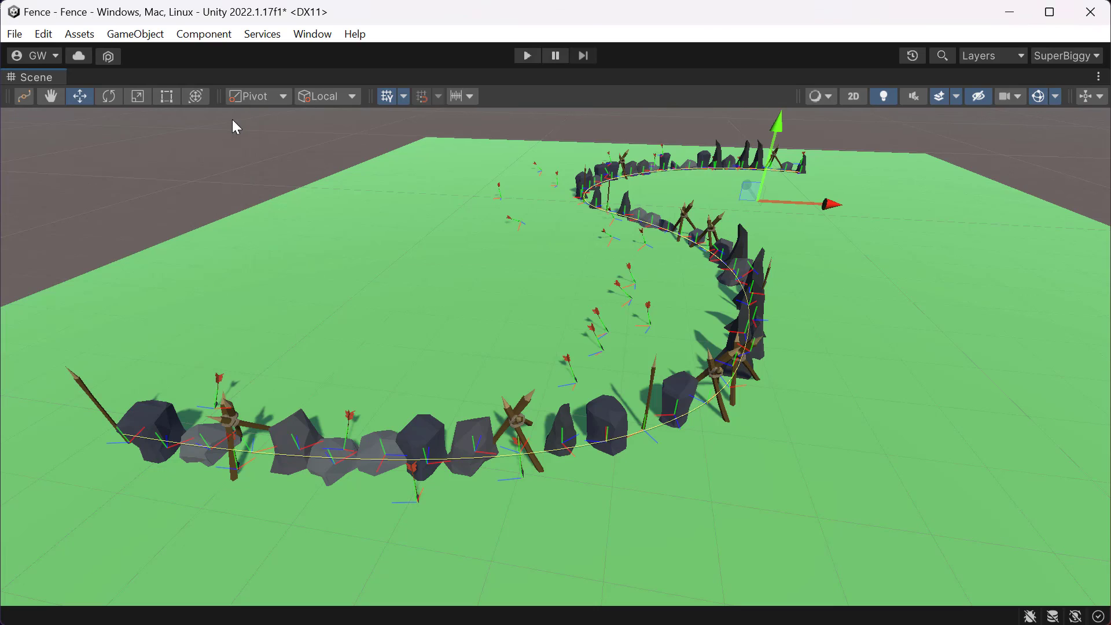
- Look closely at the selected fence and hide the gizmos in the Scene view
{"action": "left_click_drag", "start_coordinate": [399, 281], "coordinate": [467, 274], "text": "alt"}
{"action": "scroll", "coordinate": [523, 375], "scroll_direction": "up", "scroll_amount": 5}
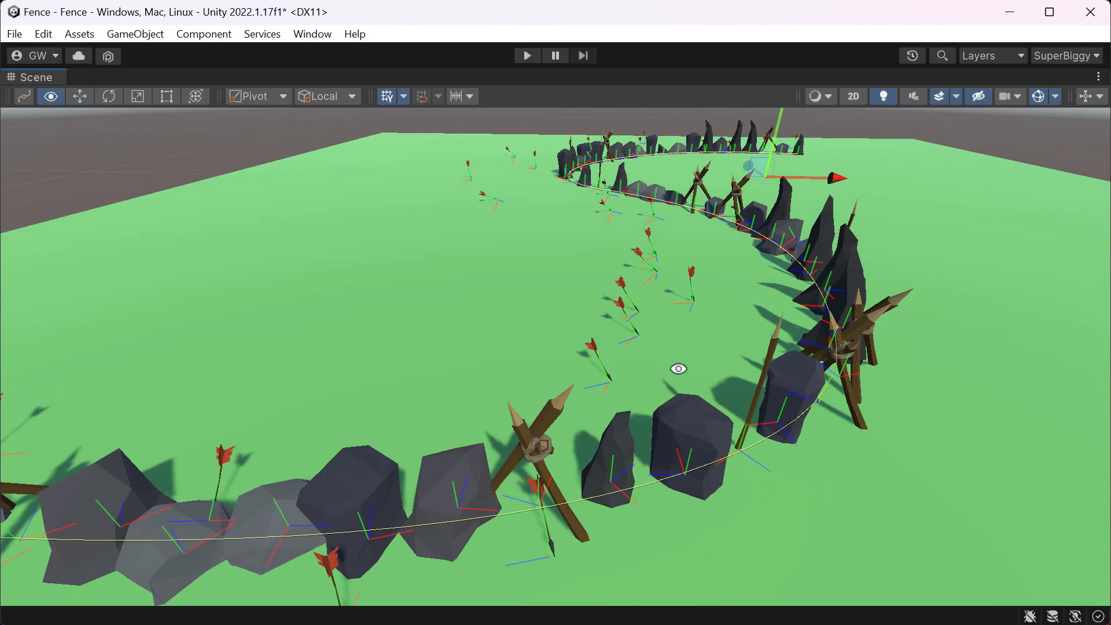
{"action": "left_click_drag", "start_coordinate": [670, 367], "coordinate": [790, 322], "text": "alt"}
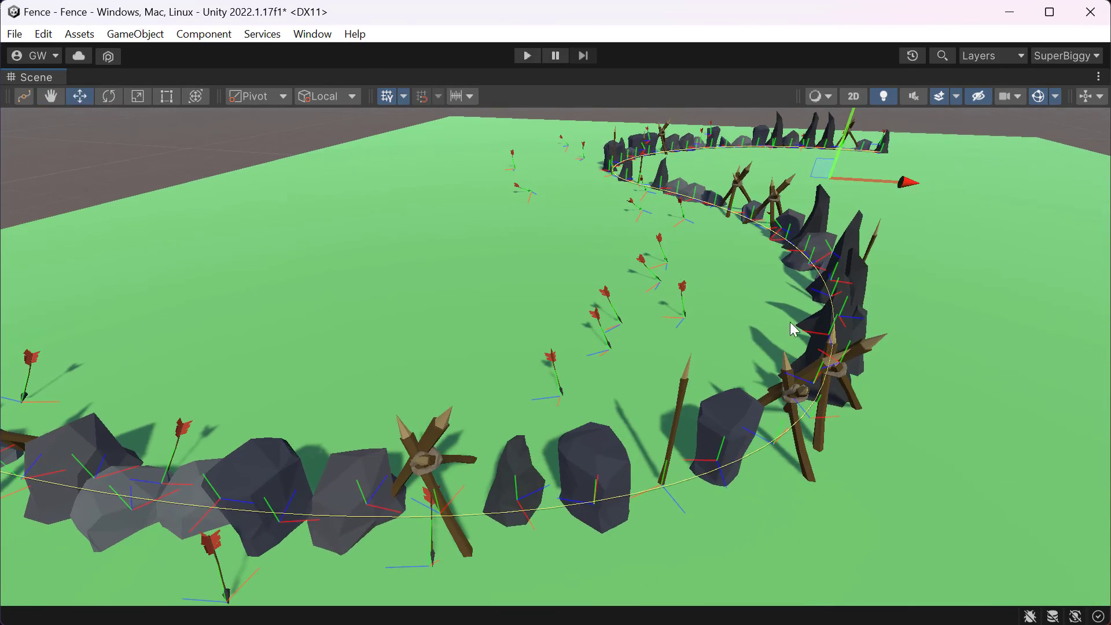
{"action": "left_click", "coordinate": [1040, 97]}
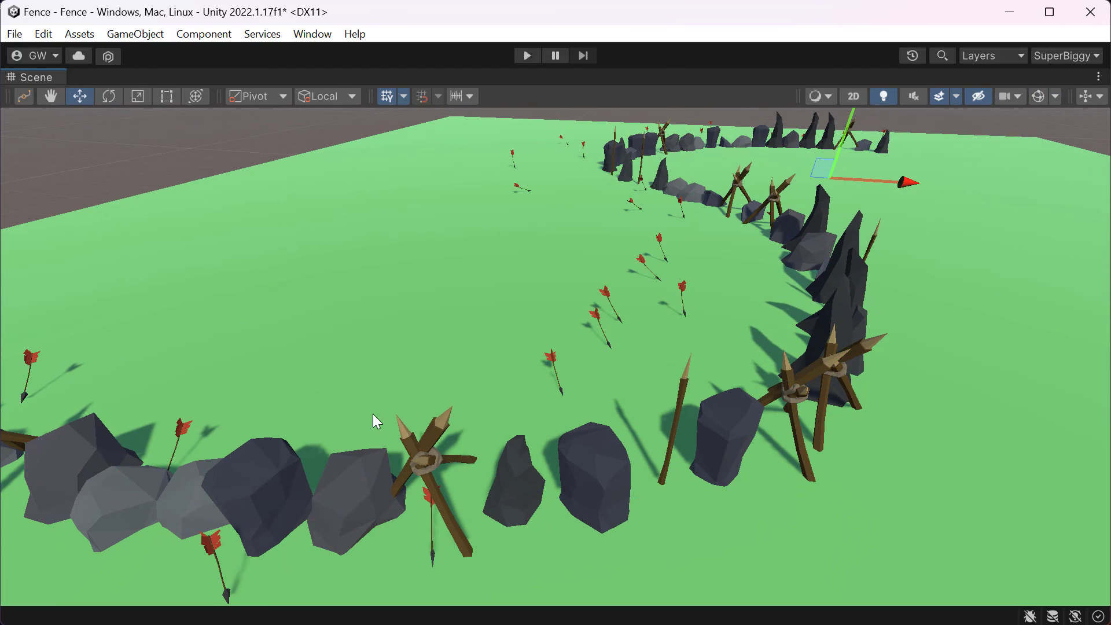
- Enter spline edit mode and reshape the fence's near bend by moving its tangent handle and knot
{"action": "scroll", "coordinate": [373, 414], "scroll_direction": "down", "scroll_amount": 6}
{"action": "left_click_drag", "start_coordinate": [357, 378], "coordinate": [313, 299], "text": "alt"}
{"action": "left_click", "coordinate": [25, 96]}
{"action": "left_click_drag", "start_coordinate": [780, 414], "coordinate": [575, 376], "text": "alt"}
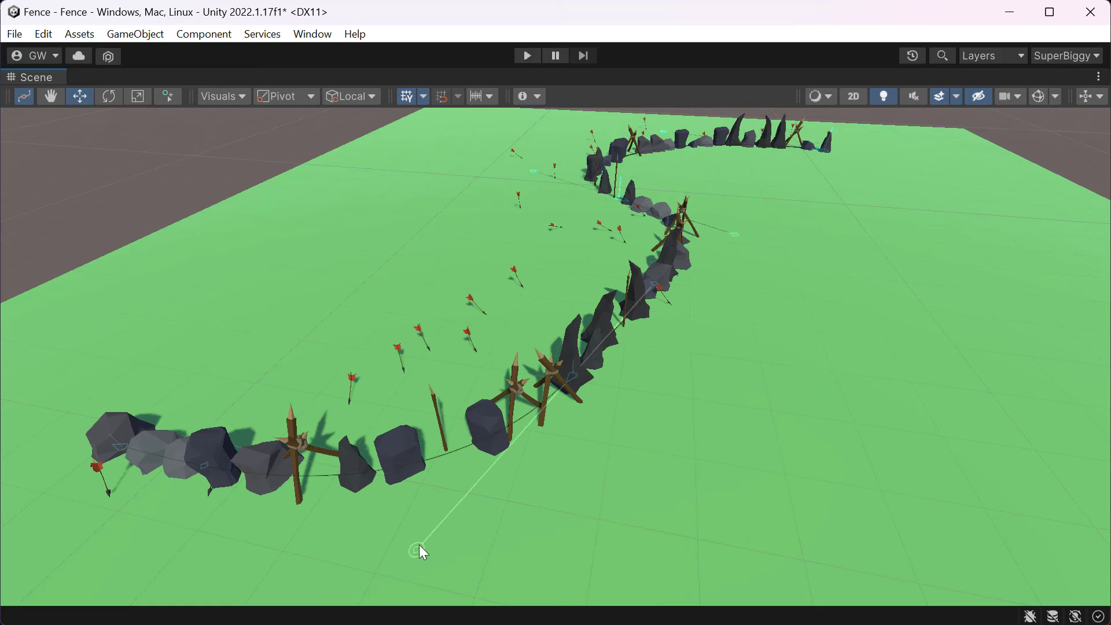
{"action": "left_click_drag", "start_coordinate": [420, 543], "coordinate": [450, 457]}
{"action": "scroll", "coordinate": [324, 400], "scroll_direction": "down", "scroll_amount": 2}
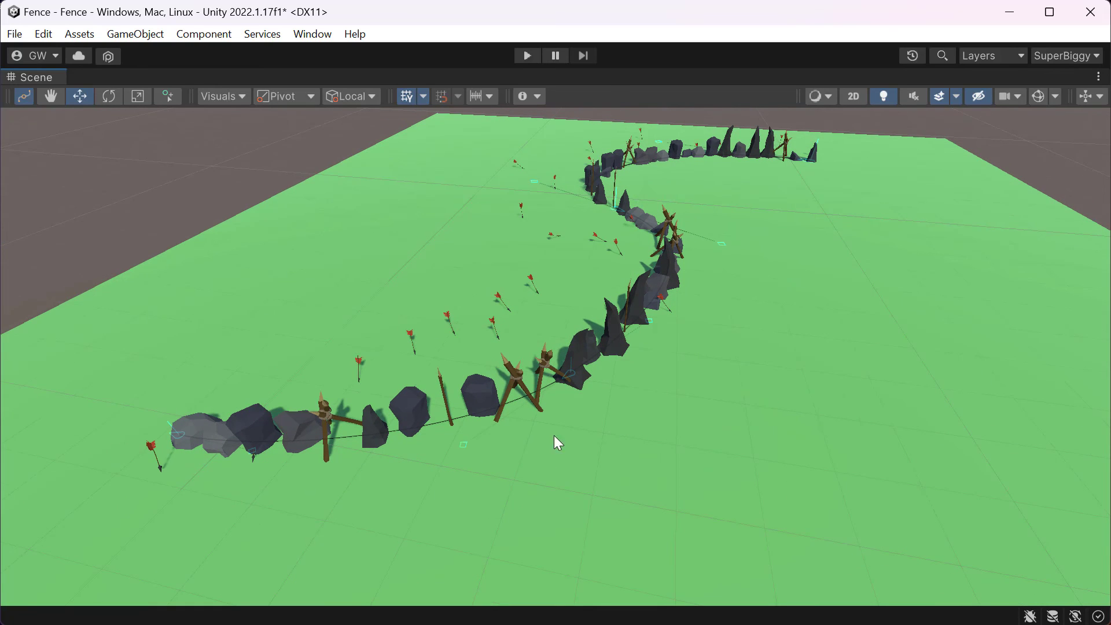
{"action": "left_click_drag", "start_coordinate": [8, 323], "coordinate": [602, 524]}
{"action": "left_click_drag", "start_coordinate": [581, 386], "coordinate": [506, 394]}
- Reshape the middle of the fence's S-curve by moving the central knot and its tangent handle
{"action": "left_click_drag", "start_coordinate": [322, 288], "coordinate": [475, 374], "text": "alt"}
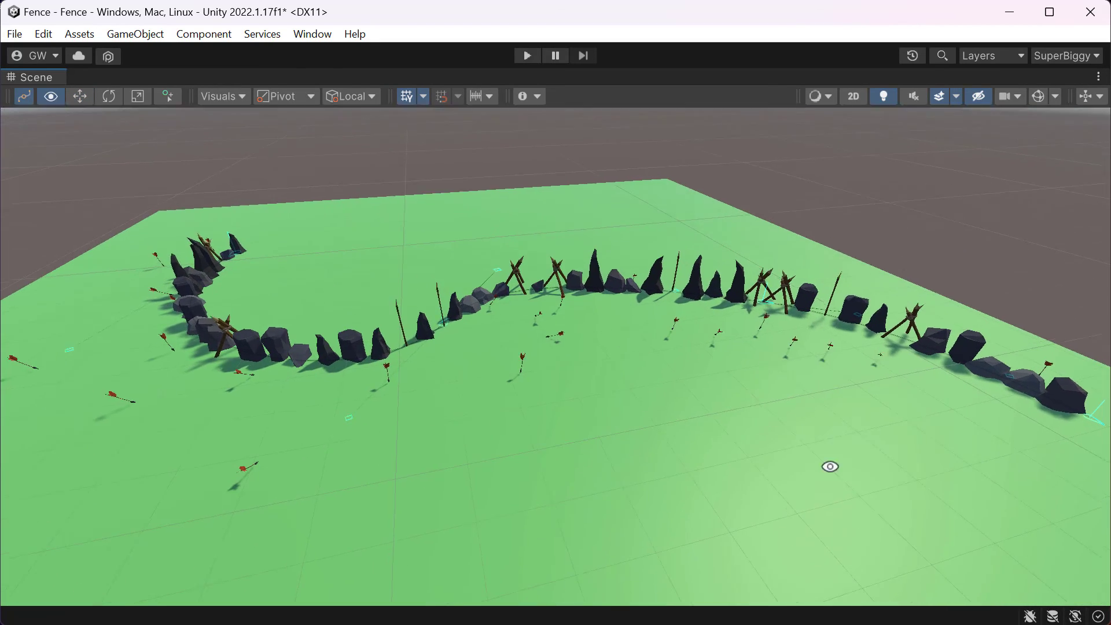
{"action": "left_click_drag", "start_coordinate": [801, 481], "coordinate": [82, 565], "text": "alt"}
{"action": "middle_click_drag", "start_coordinate": [368, 439], "coordinate": [328, 463]}
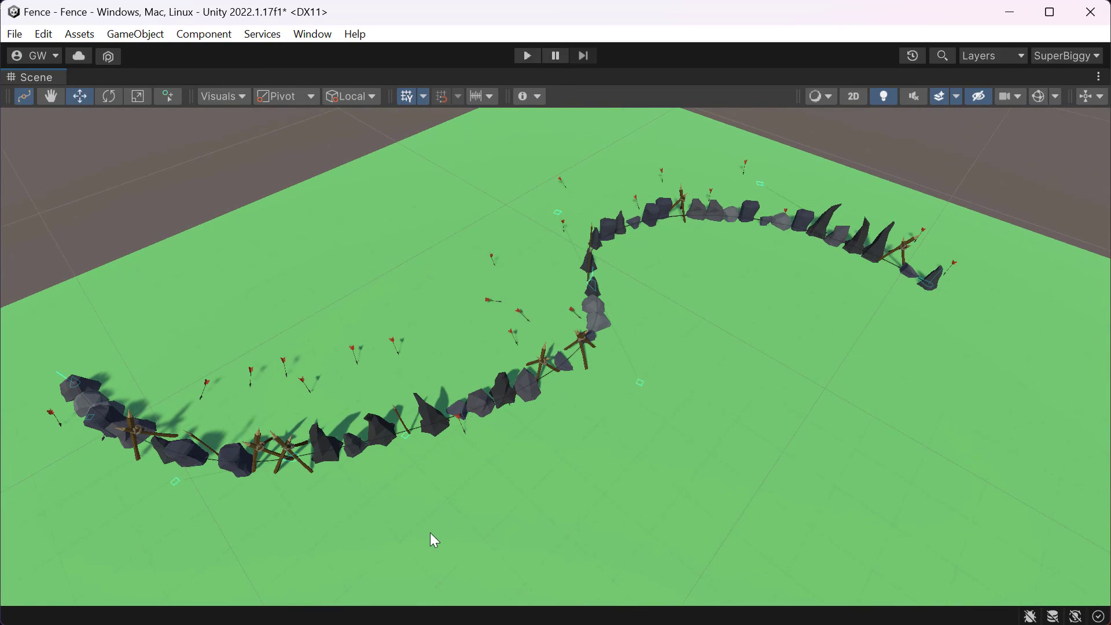
{"action": "middle_click_drag", "start_coordinate": [429, 532], "coordinate": [440, 530]}
{"action": "left_click_drag", "start_coordinate": [660, 382], "coordinate": [557, 399]}
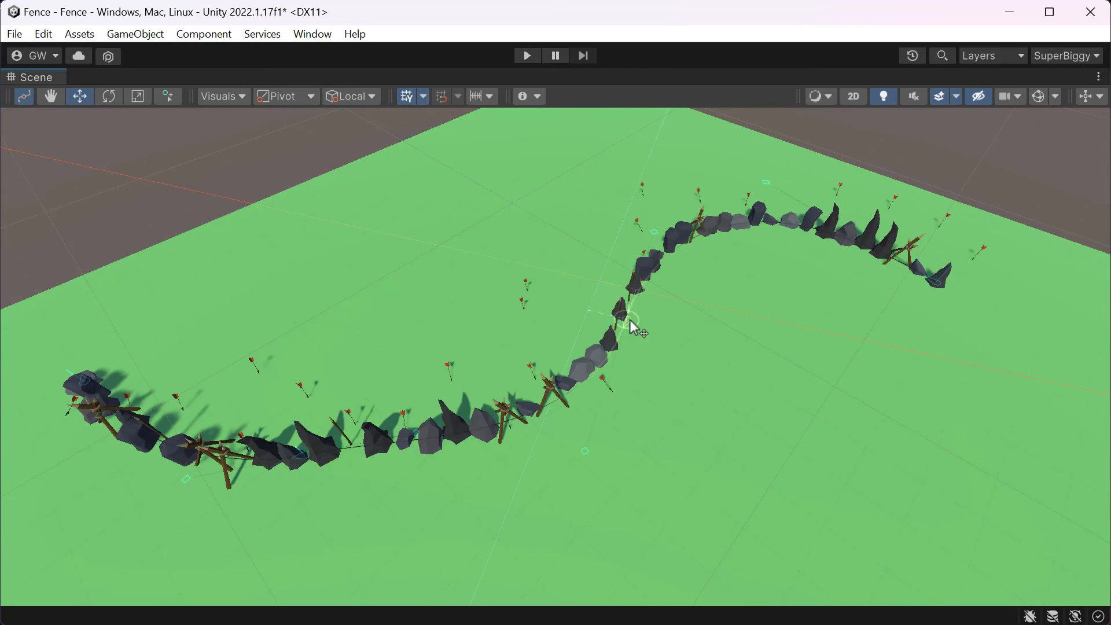